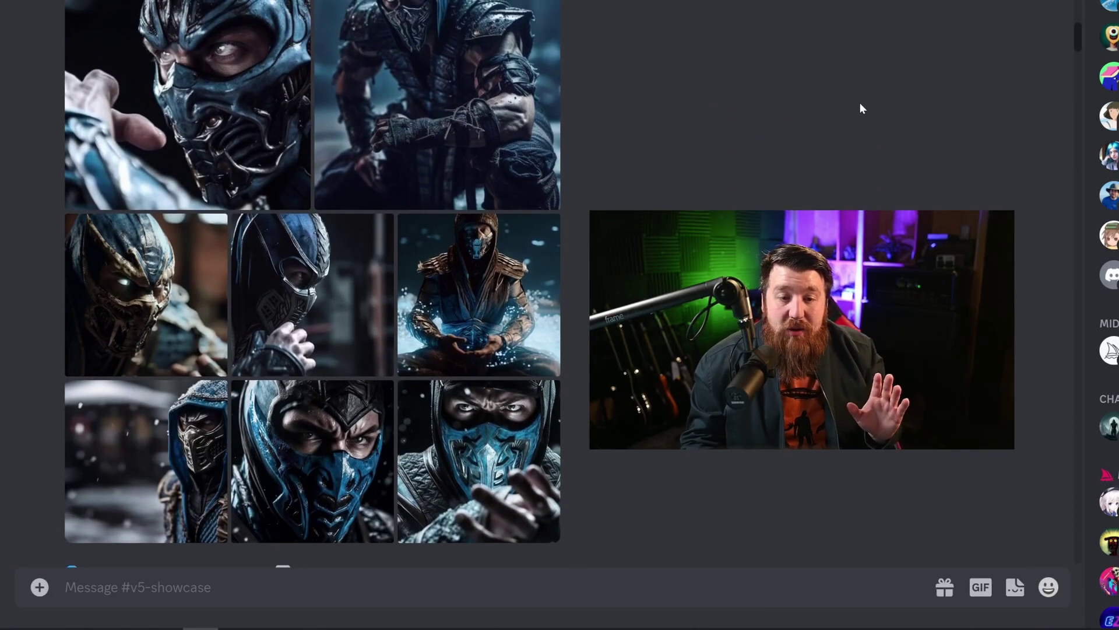
- Scroll down through the image grids posted in the #v5-showcase channel
scroll(859, 106, "down", 12)
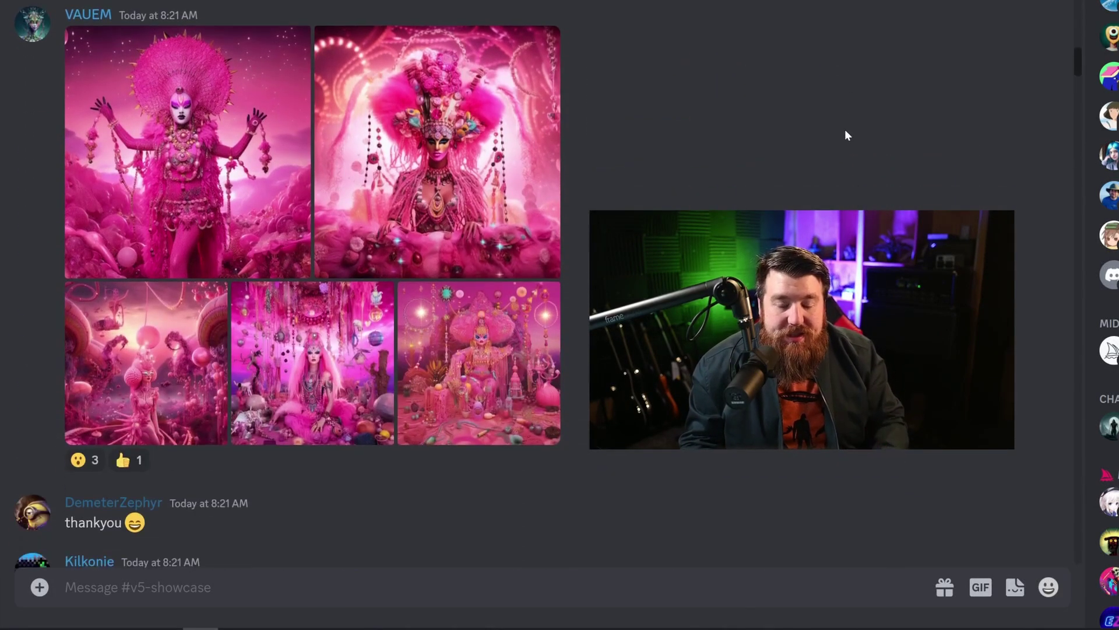
scroll(845, 131, "down", 12)
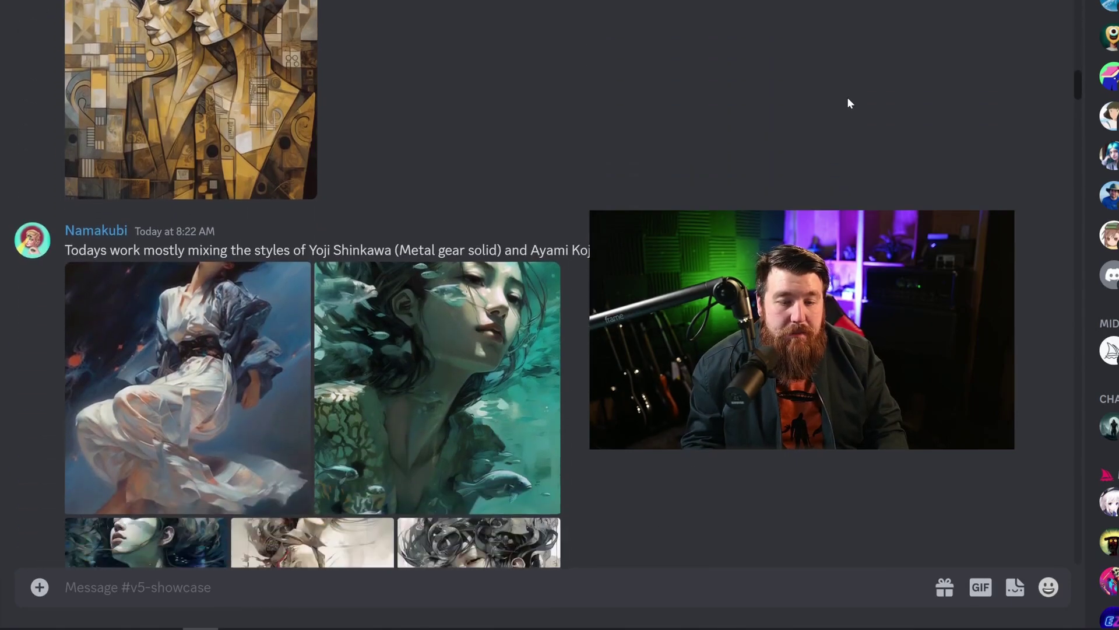
scroll(848, 104, "down", 12)
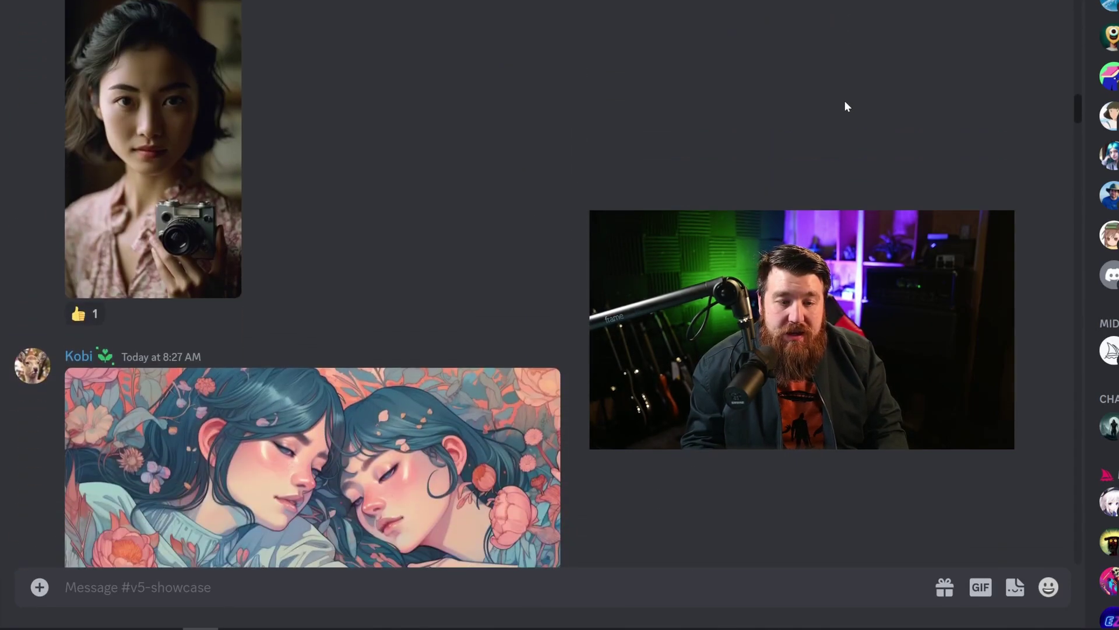
scroll(847, 106, "down", 3)
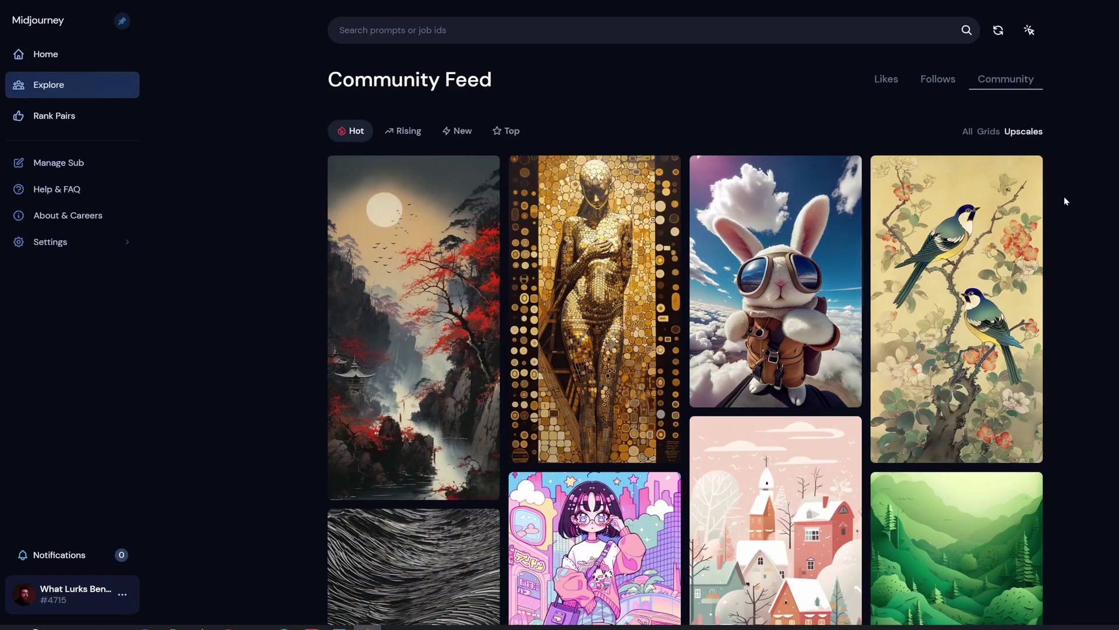
- Scroll far down the Community Feed to the fantasy landscape oil painting and show its info card
scroll(1064, 198, "down", 1)
scroll(1064, 201, "up", 1)
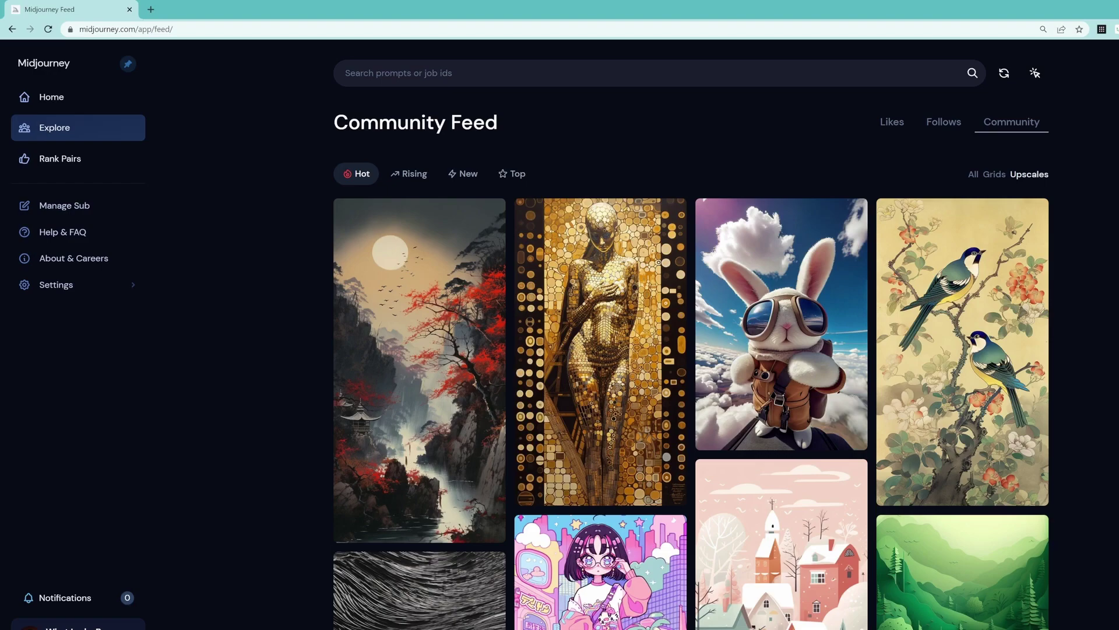
scroll(406, 204, "down", 5)
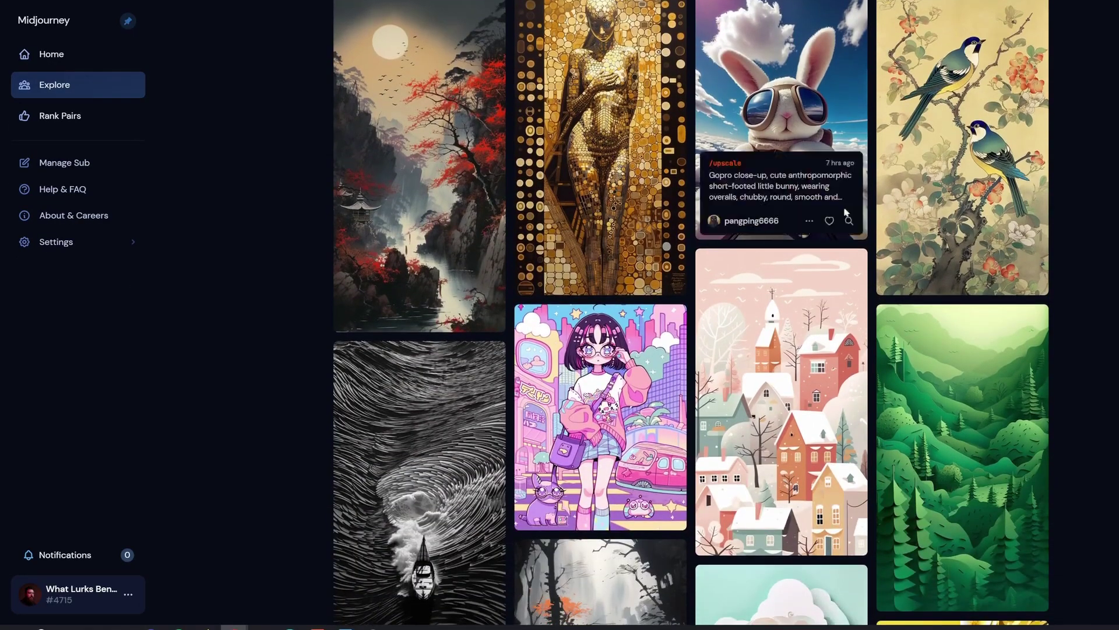
scroll(406, 204, "up", 5)
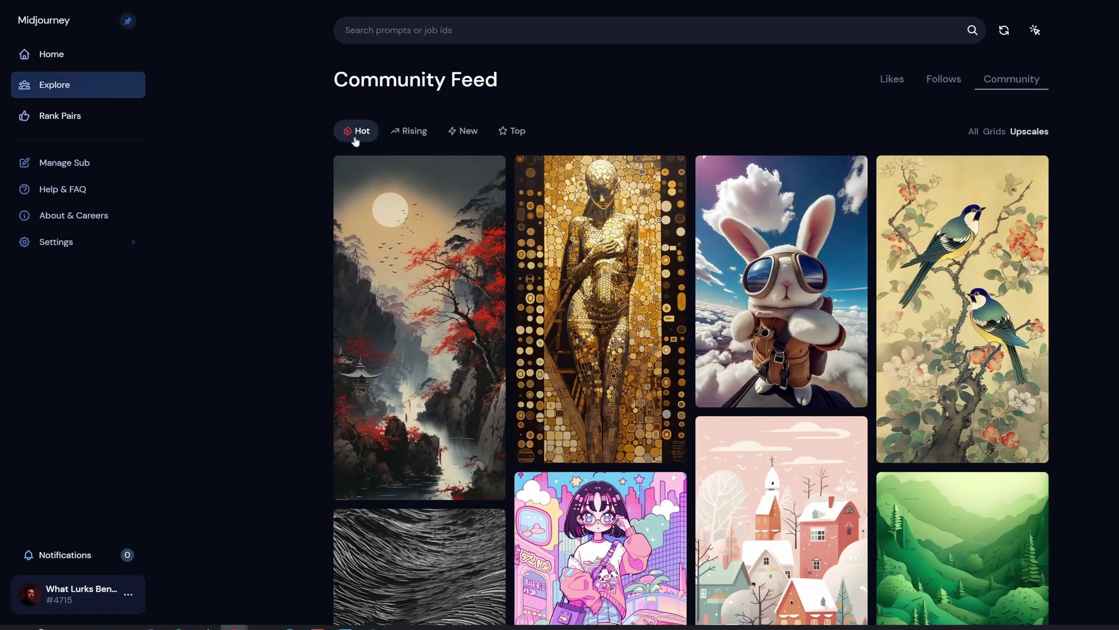
scroll(647, 124, "down", 5)
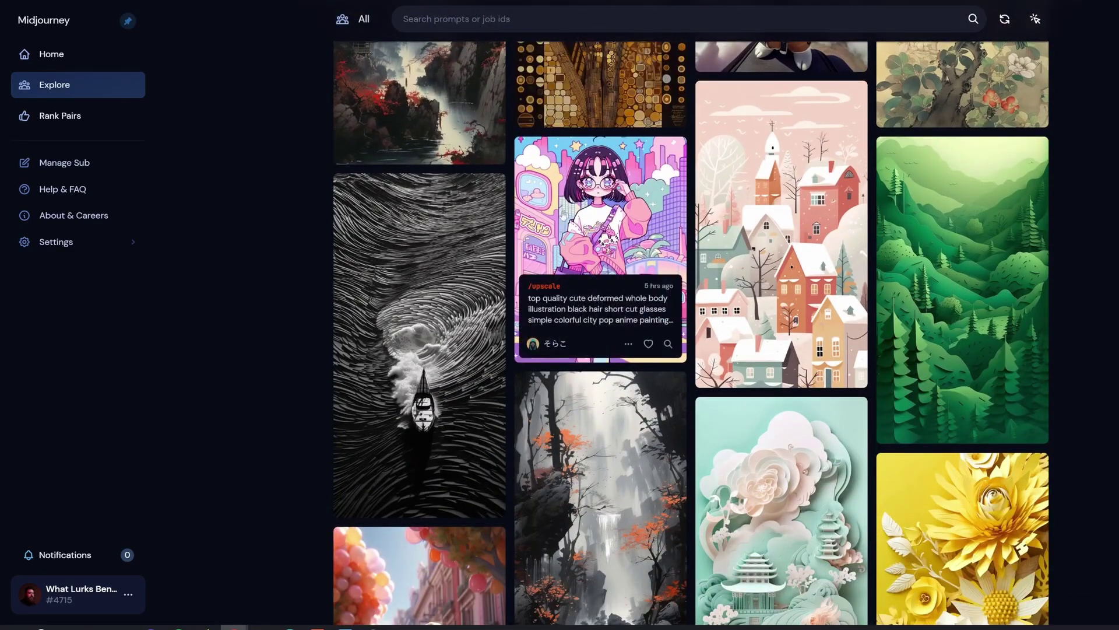
scroll(647, 134, "down", 6)
scroll(719, 213, "down", 5)
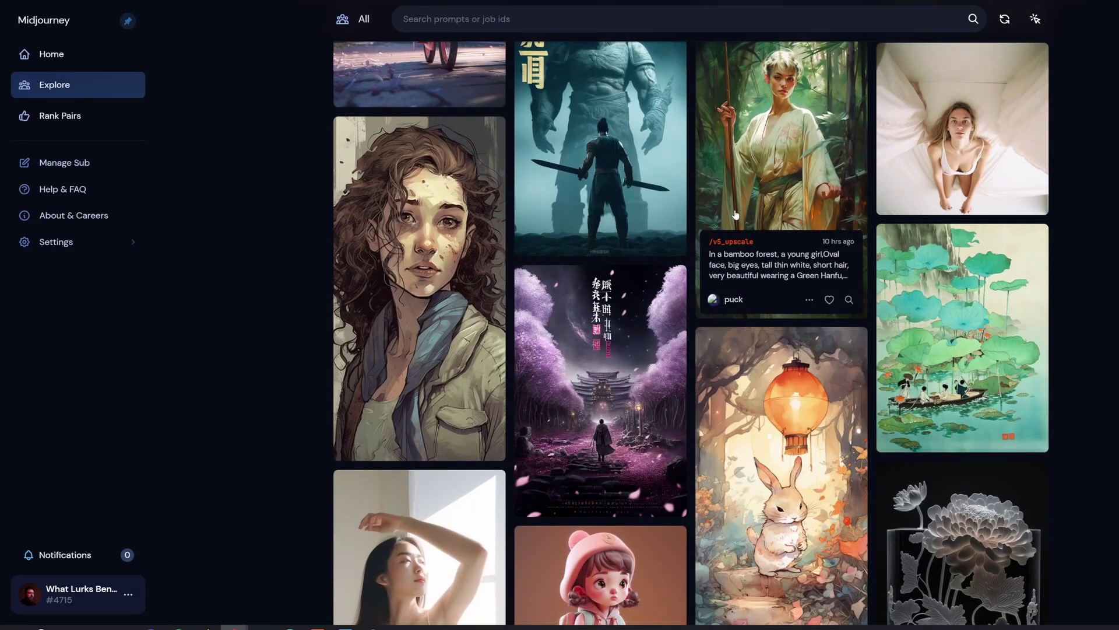
scroll(734, 211, "down", 3)
scroll(735, 215, "down", 9)
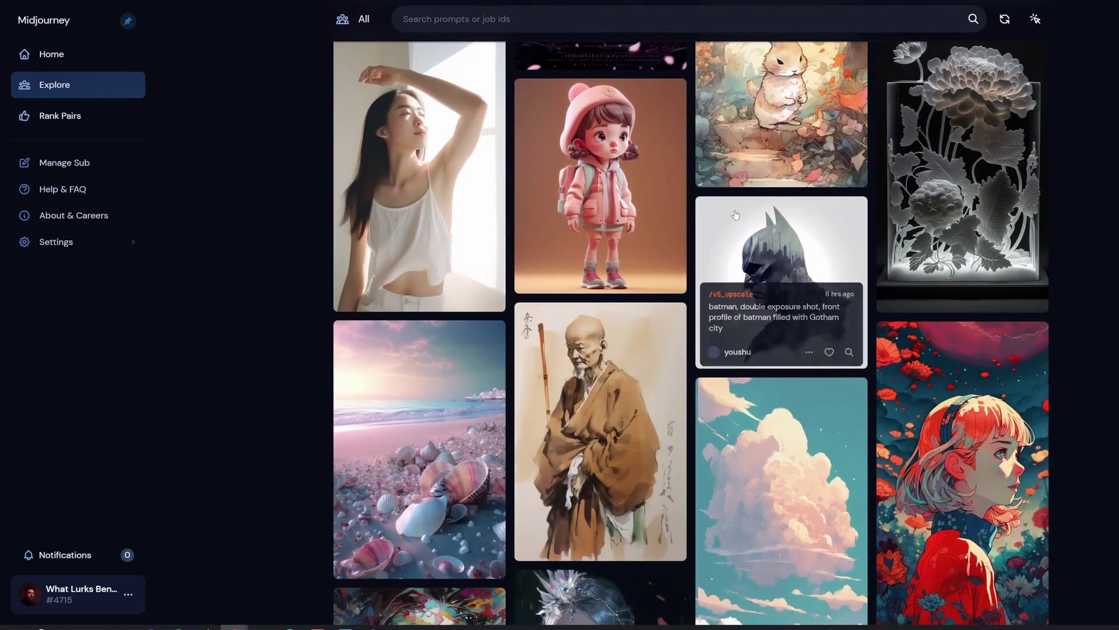
scroll(725, 212, "down", 6)
scroll(708, 211, "down", 6)
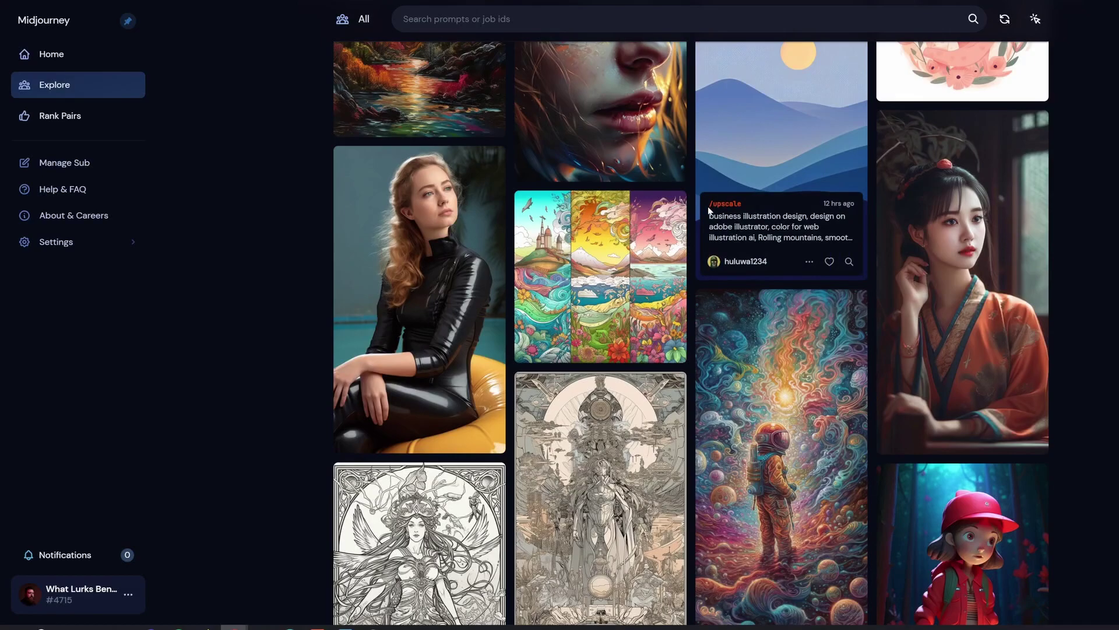
scroll(708, 208, "down", 7)
scroll(713, 216, "down", 5)
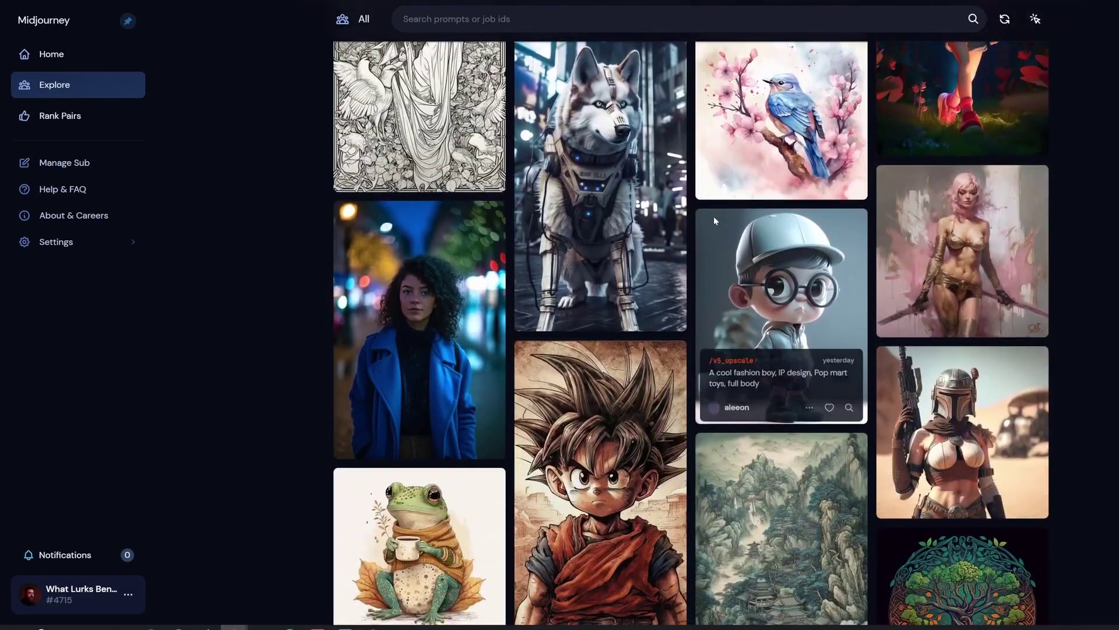
scroll(713, 216, "down", 4)
scroll(768, 298, "down", 4)
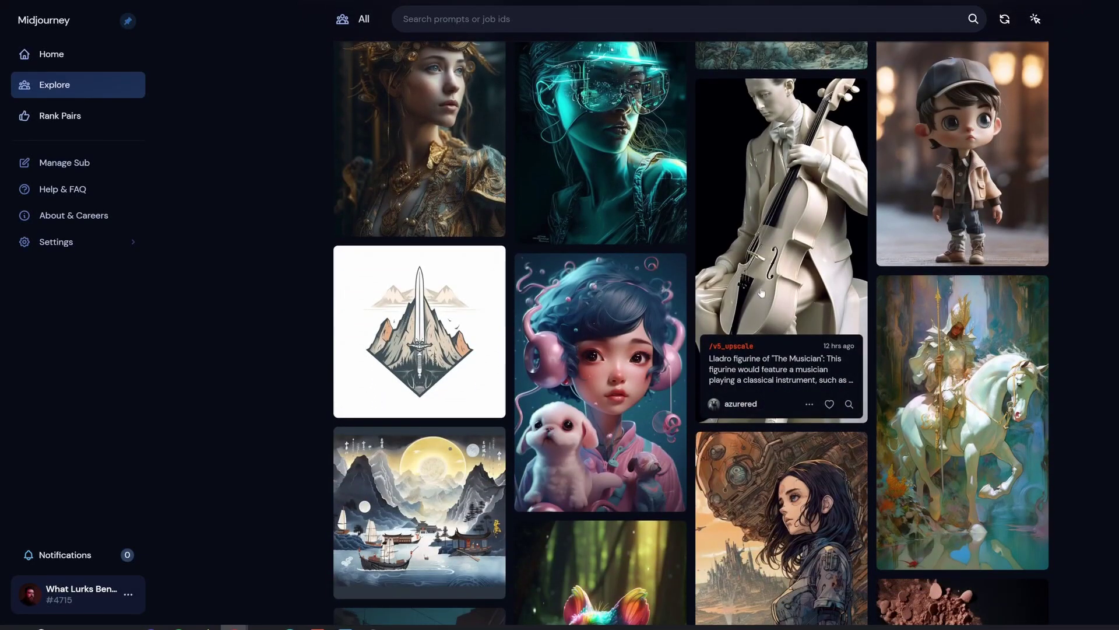
mouse_move(598, 451)
scroll(580, 475, "down", 3)
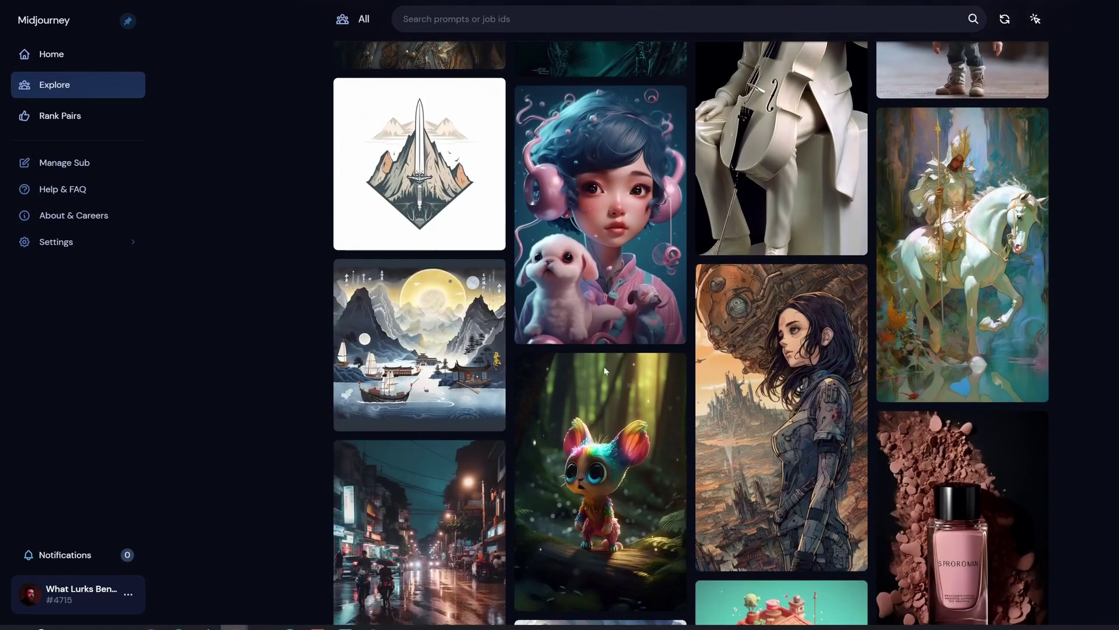
scroll(668, 391, "down", 4)
scroll(668, 392, "down", 4)
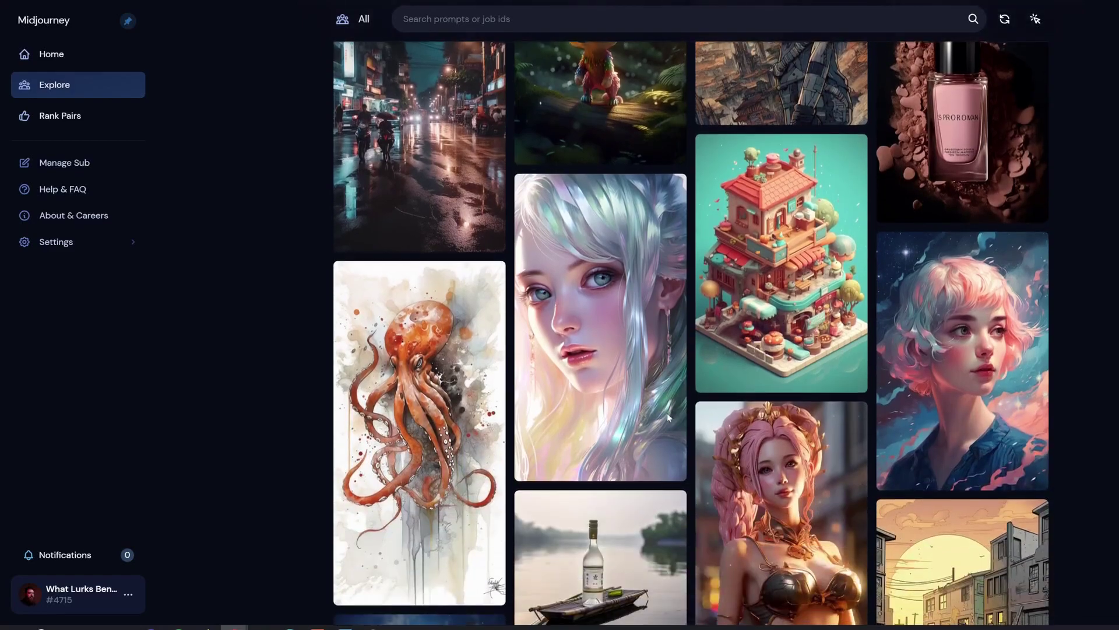
scroll(597, 424, "down", 10)
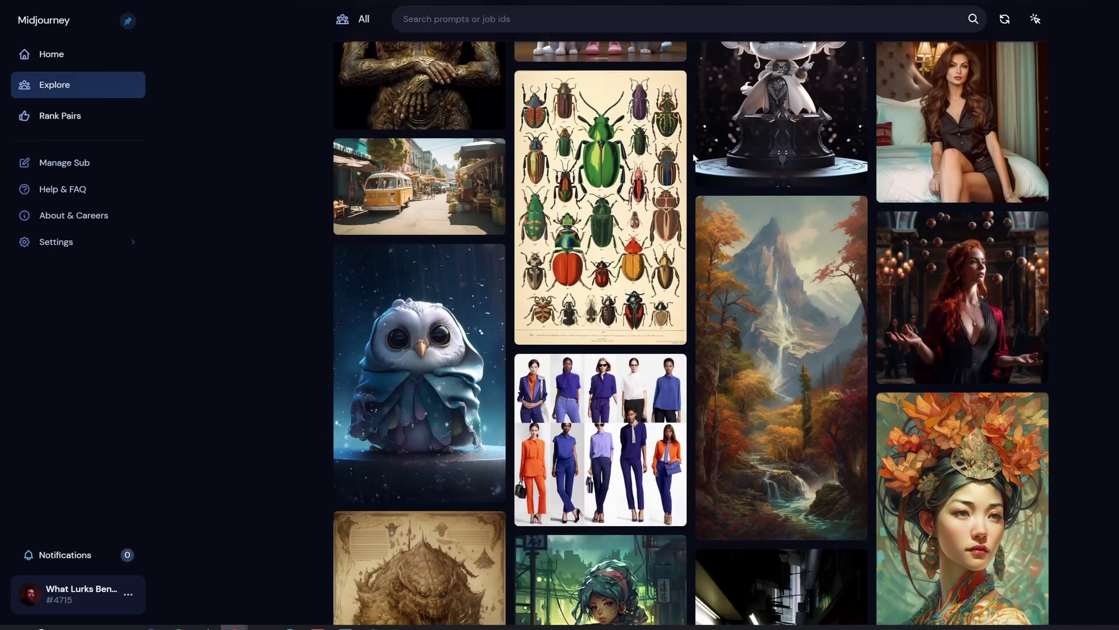
mouse_move(990, 118)
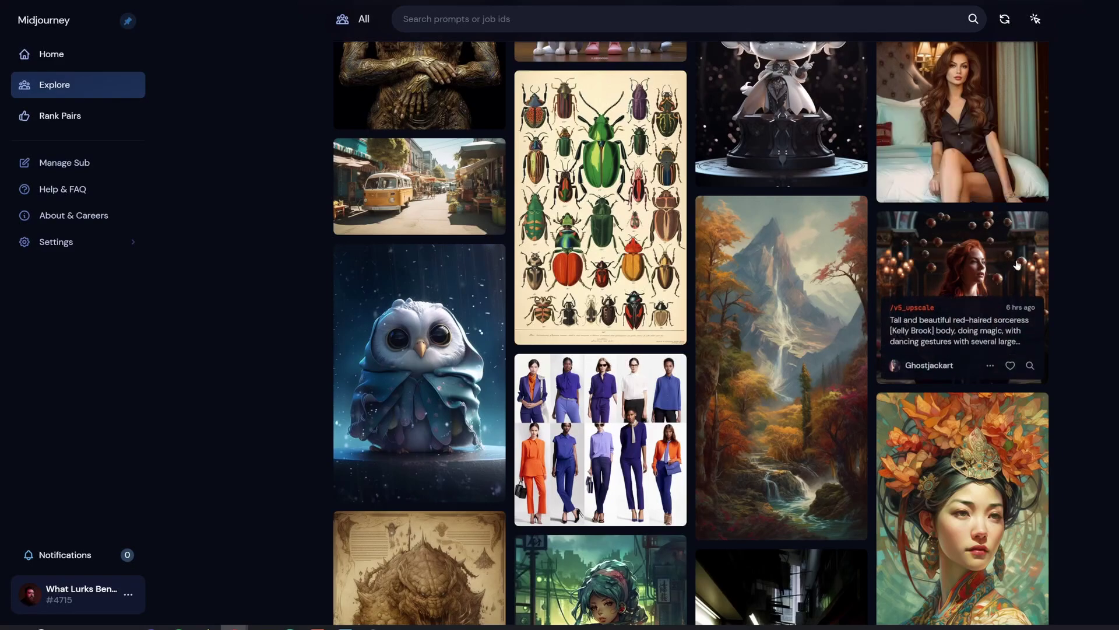
mouse_move(799, 380)
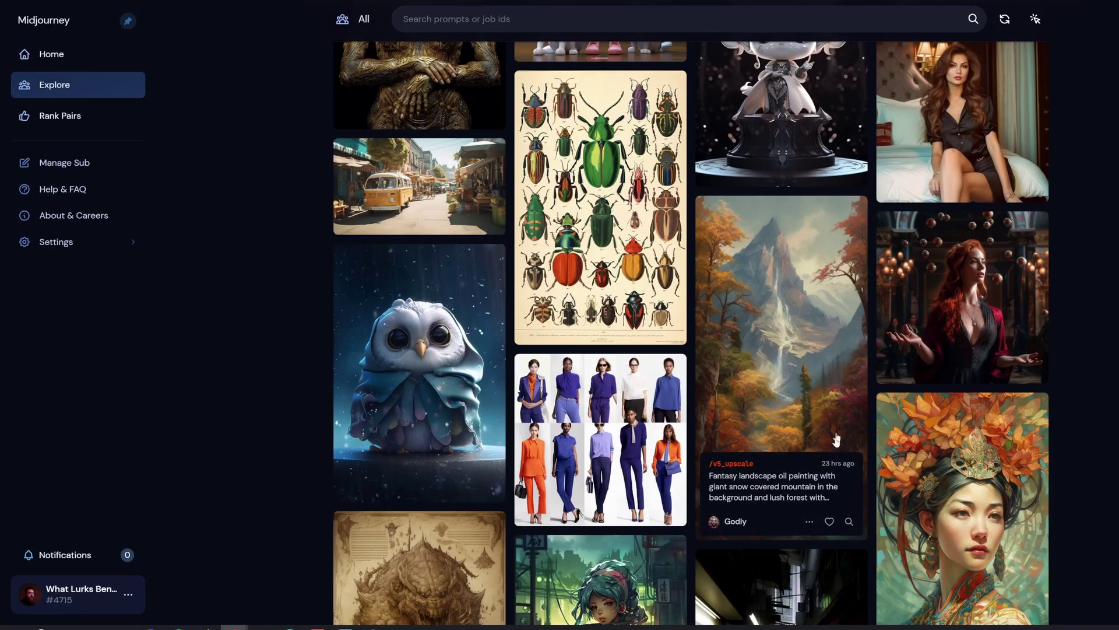
- Copy the fantasy landscape prompt and generate its four-image grid in Discord with --v 5
triple_click(739, 479)
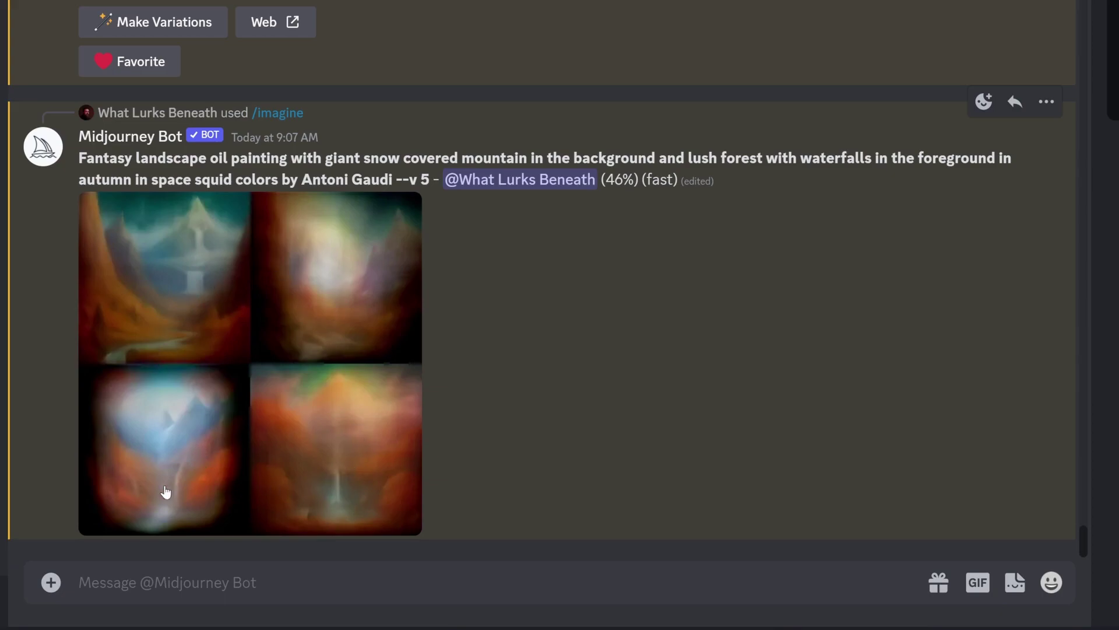
type("8")
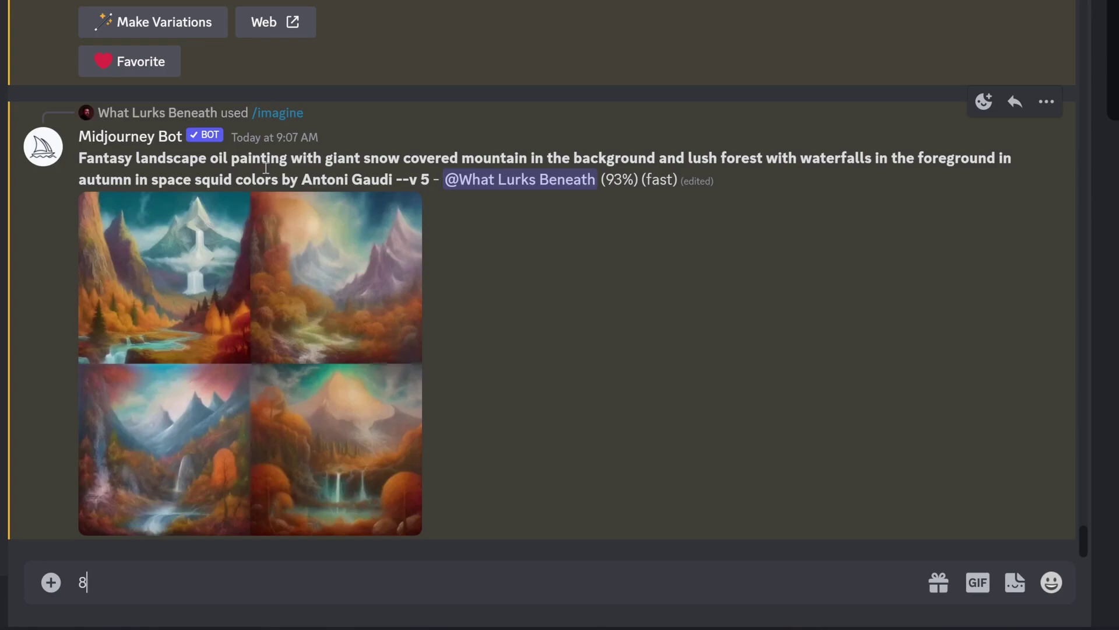
key("BackSpace")
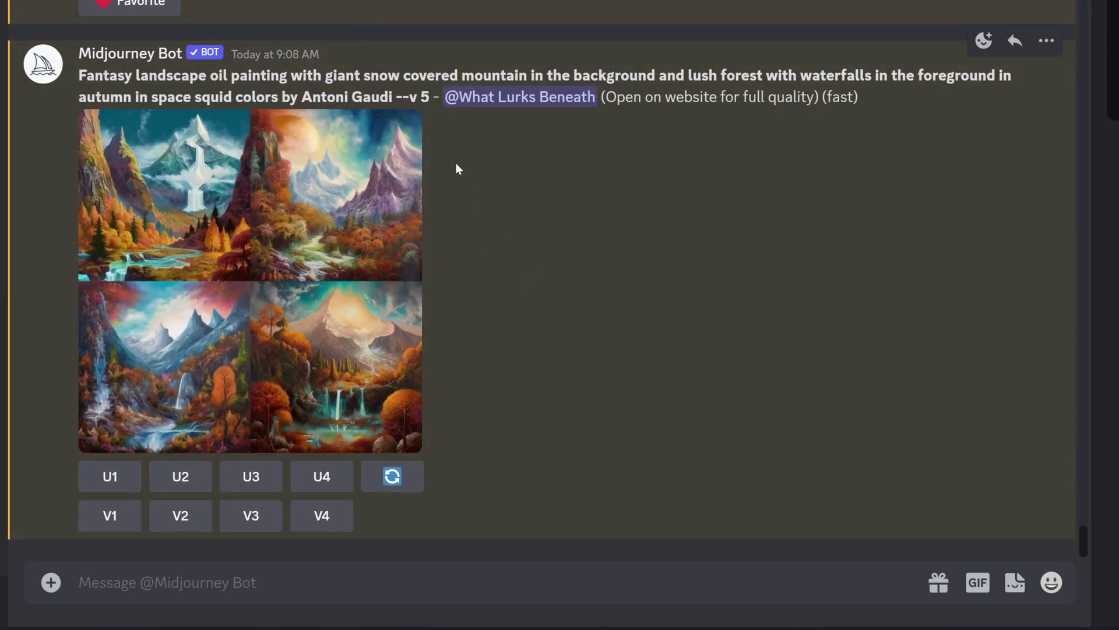
- Imagine the landscape prompt as 'photography', ending in ', birds and wildlife --ar 16:9' instead of Gaudi
type("/")
key("Tab")
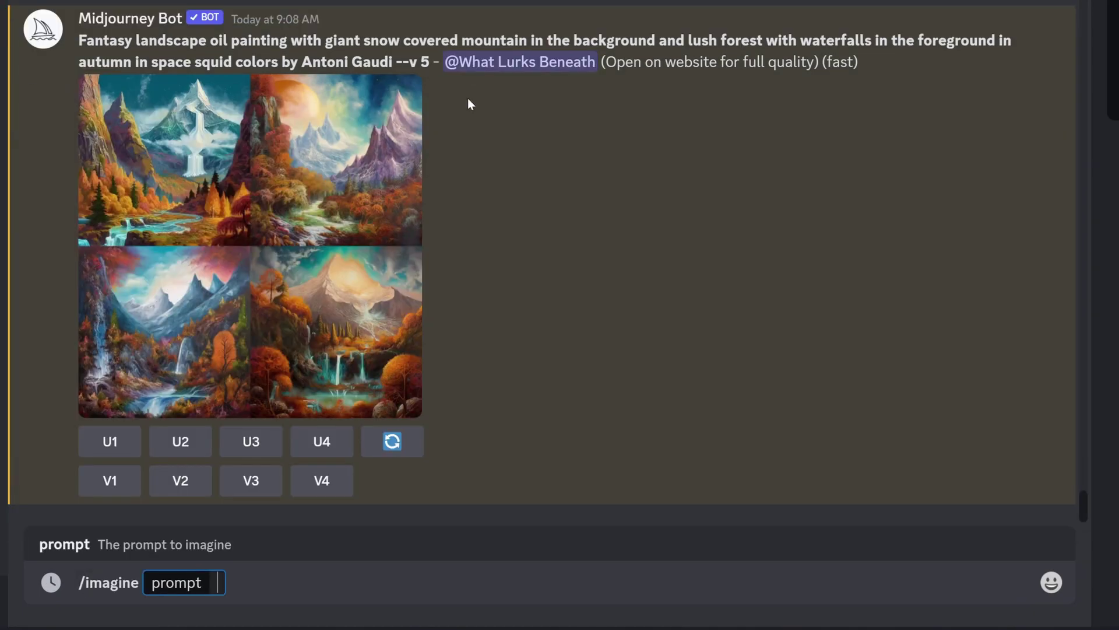
type("Fantasy landscape oil painting with giant snow covered mountain in the background and lush forest with waterfalls in the foreground in autumn in space squid colors by Antoni Gaudi")
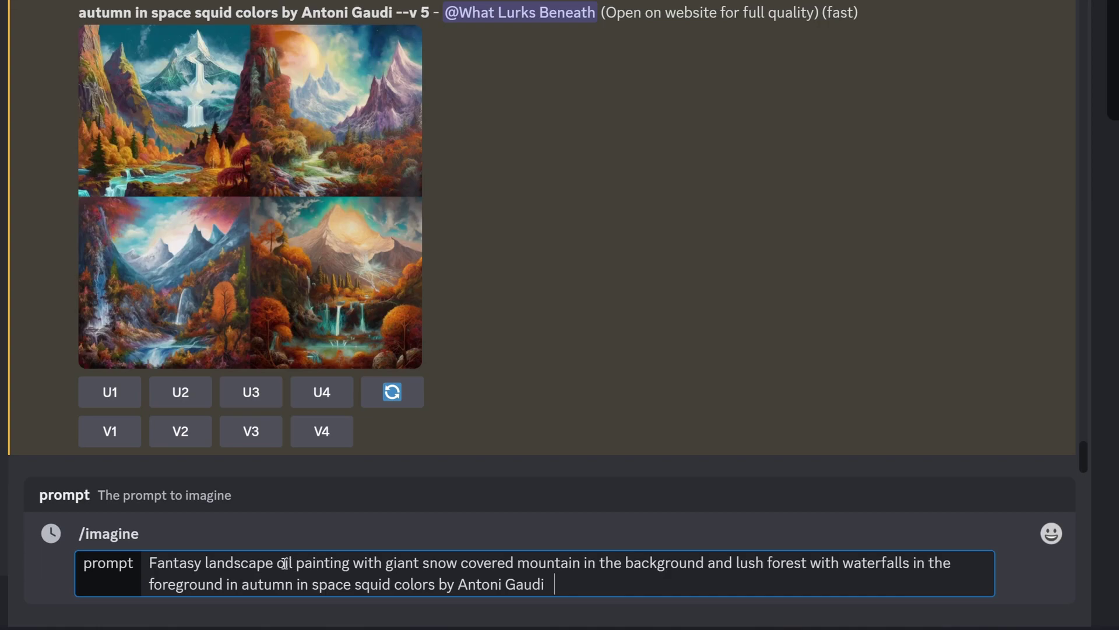
left_click_drag(276, 564, 350, 565)
type("photography")
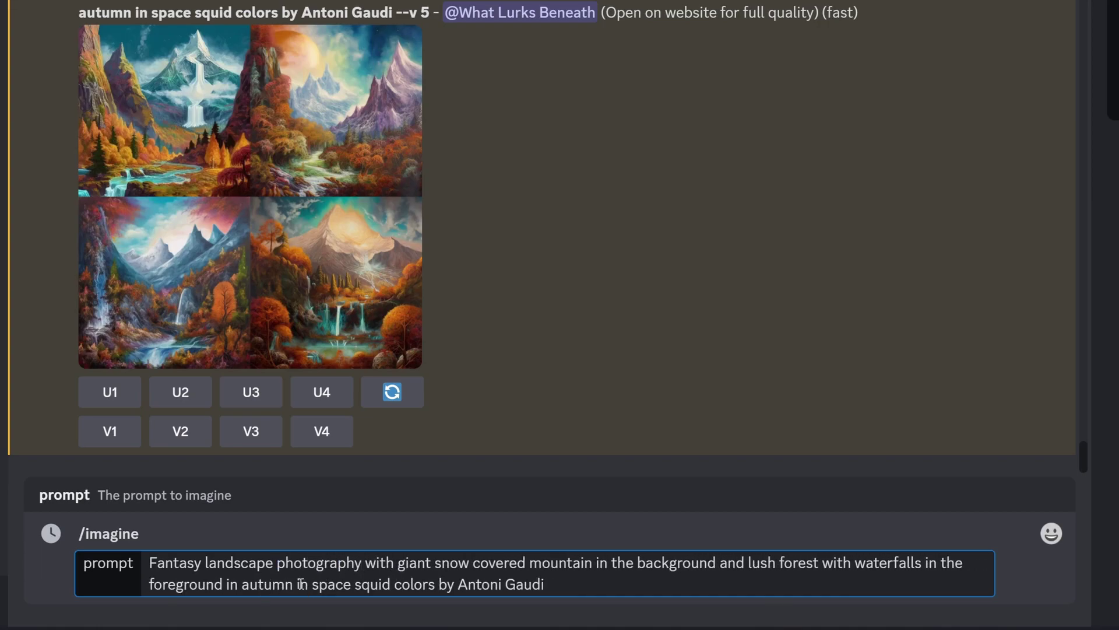
left_click(294, 584)
key("shift+End")
type(", birds and wild")
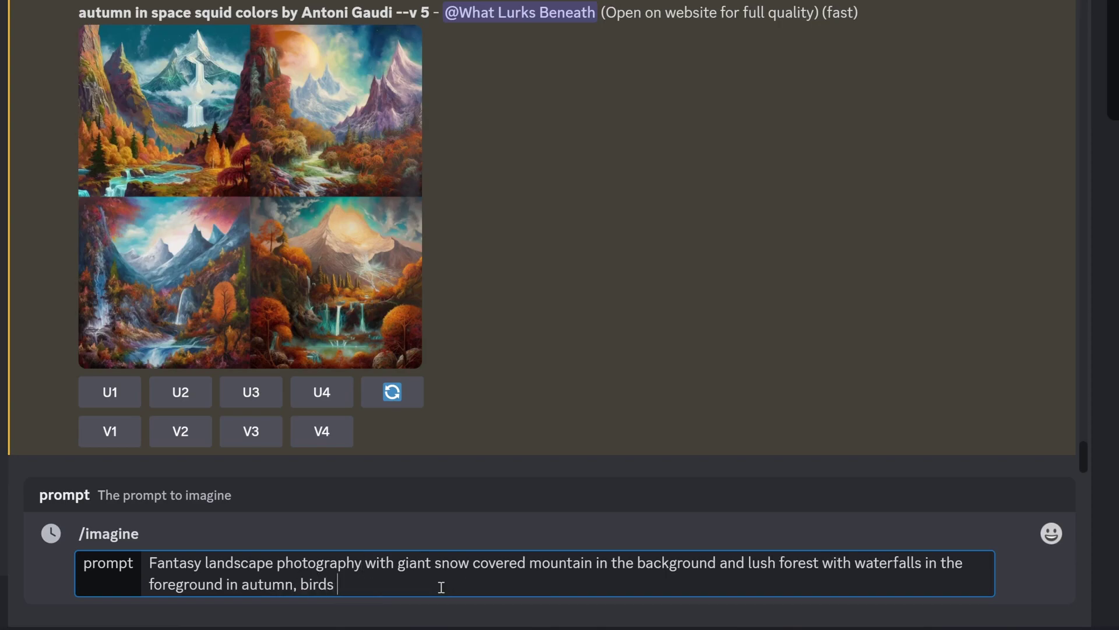
type("life --ar 16:9")
key("Return")
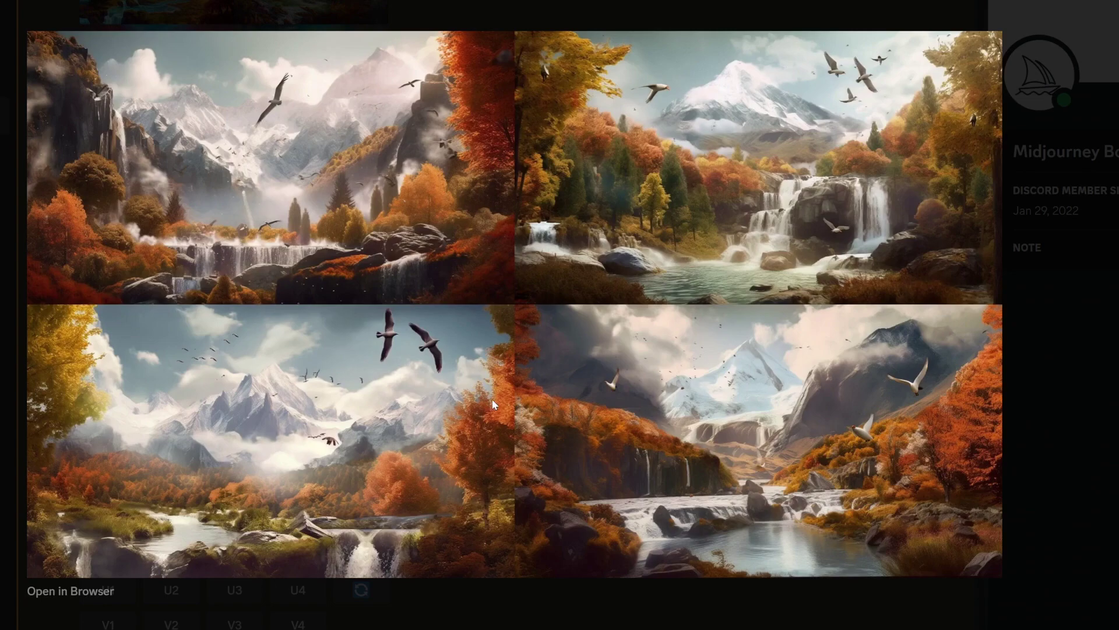
- Close the enlarged preview of the 16:9 birds-and-wildlife landscape grid
left_click(1082, 424)
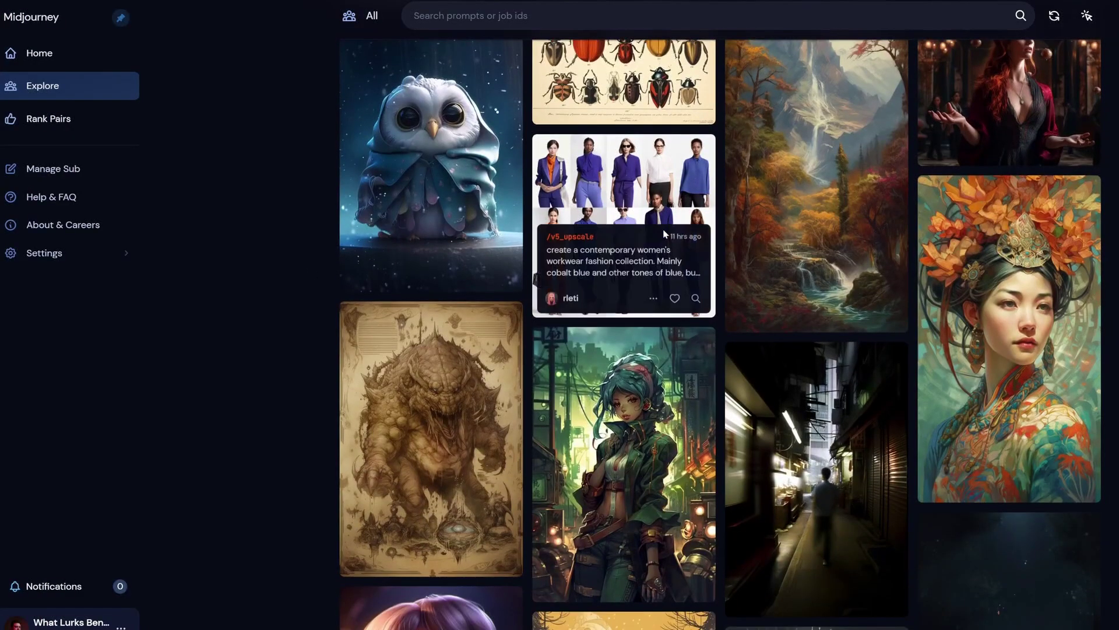
- Scroll up and down the Community Feed browsing other users' hot upscaled images
scroll(642, 292, "down", 5)
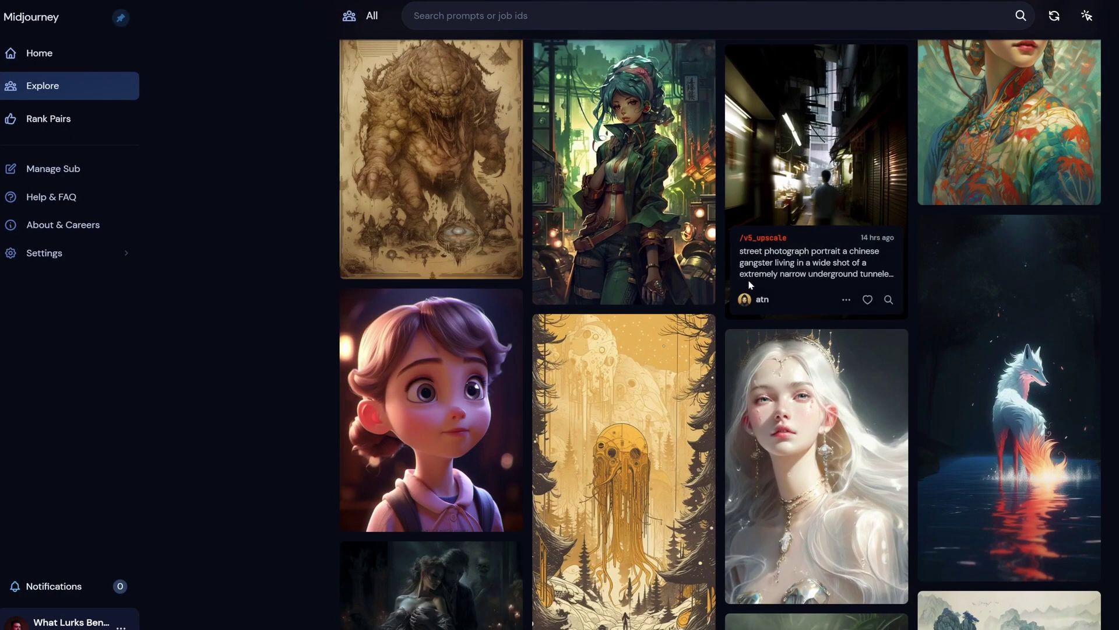
scroll(734, 310, "down", 5)
scroll(667, 271, "down", 8)
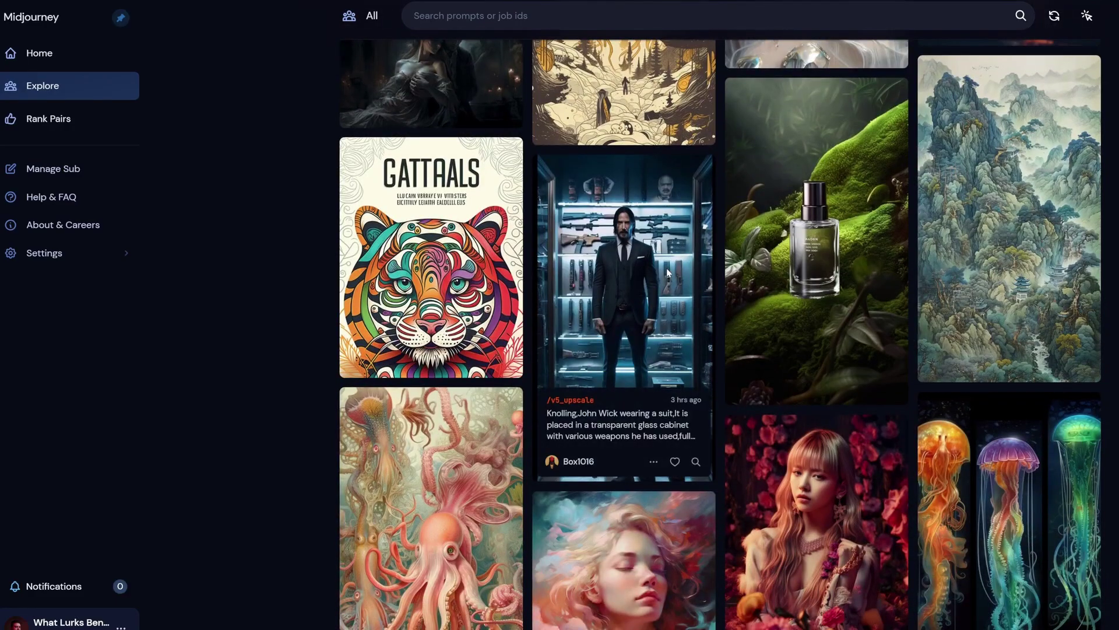
scroll(676, 280, "down", 6)
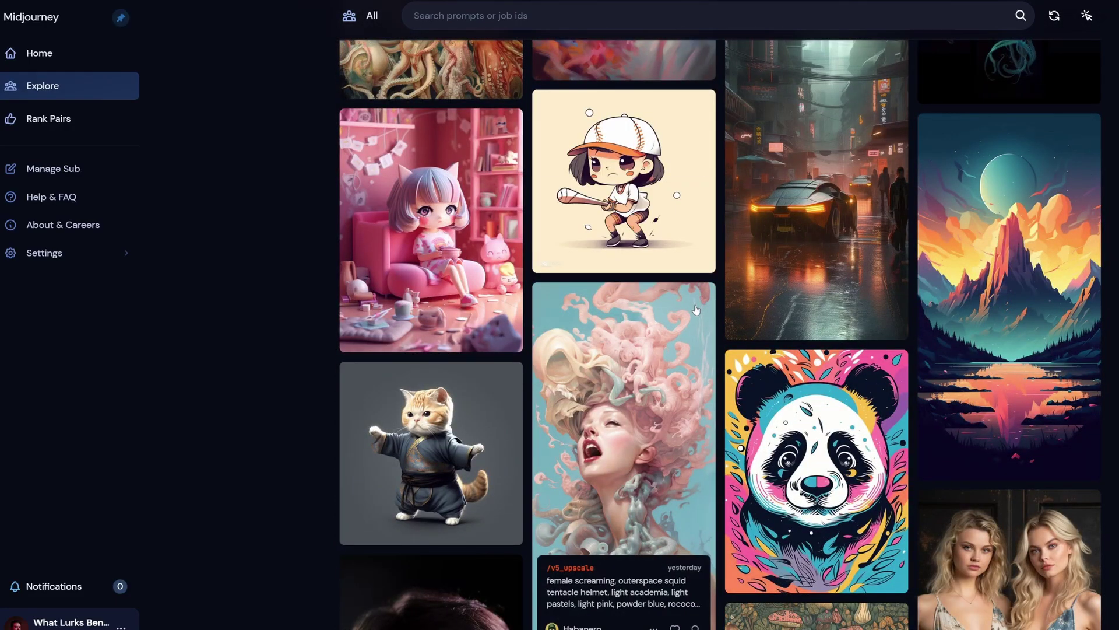
scroll(695, 302, "down", 6)
scroll(685, 323, "up", 10)
scroll(672, 320, "up", 20)
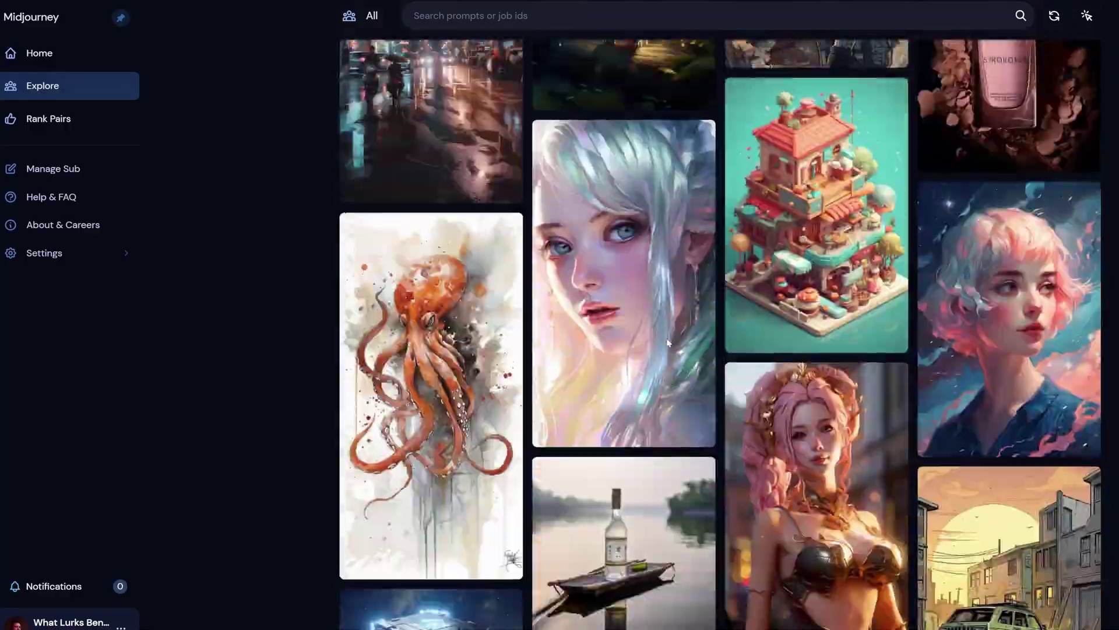
scroll(669, 342, "up", 20)
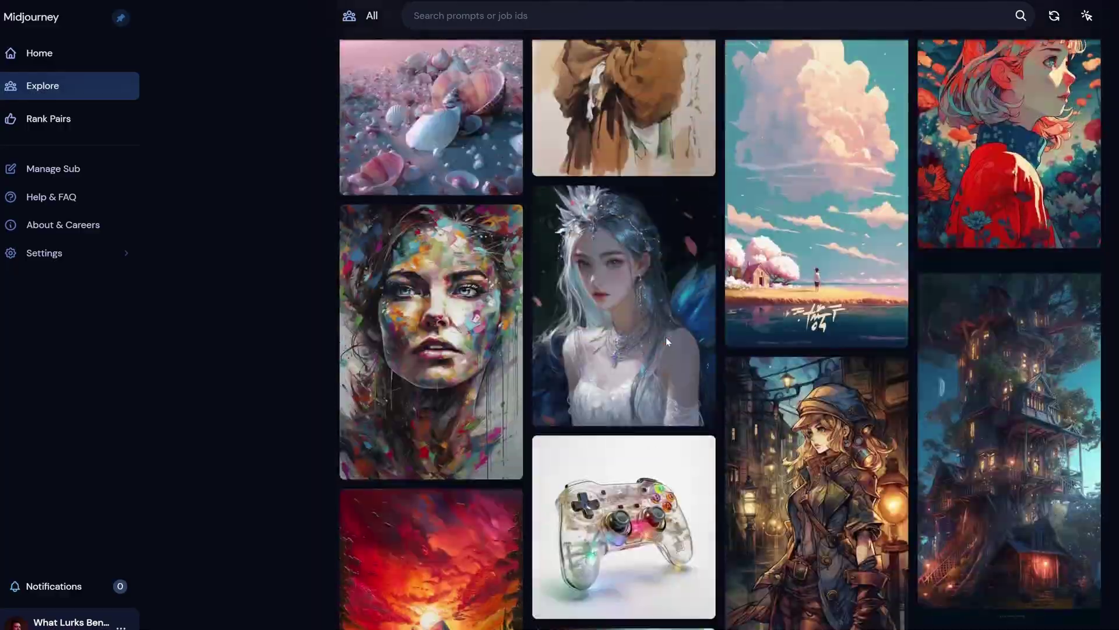
scroll(668, 341, "up", 20)
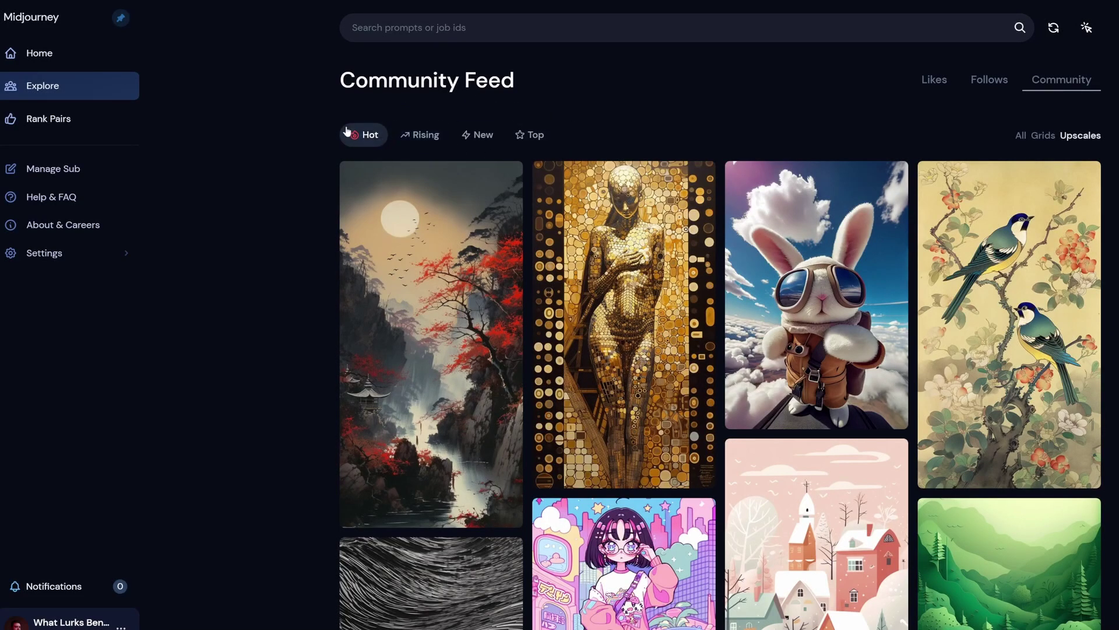
mouse_move(508, 387)
scroll(509, 387, "down", 1)
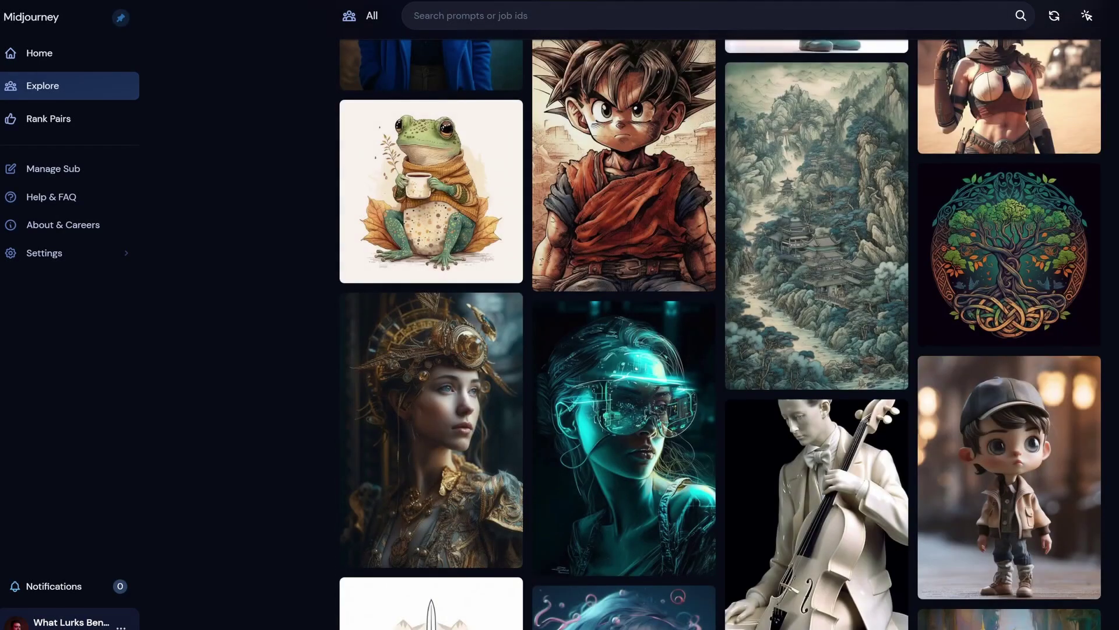
scroll(720, 334, "down", 5)
scroll(721, 335, "down", 1)
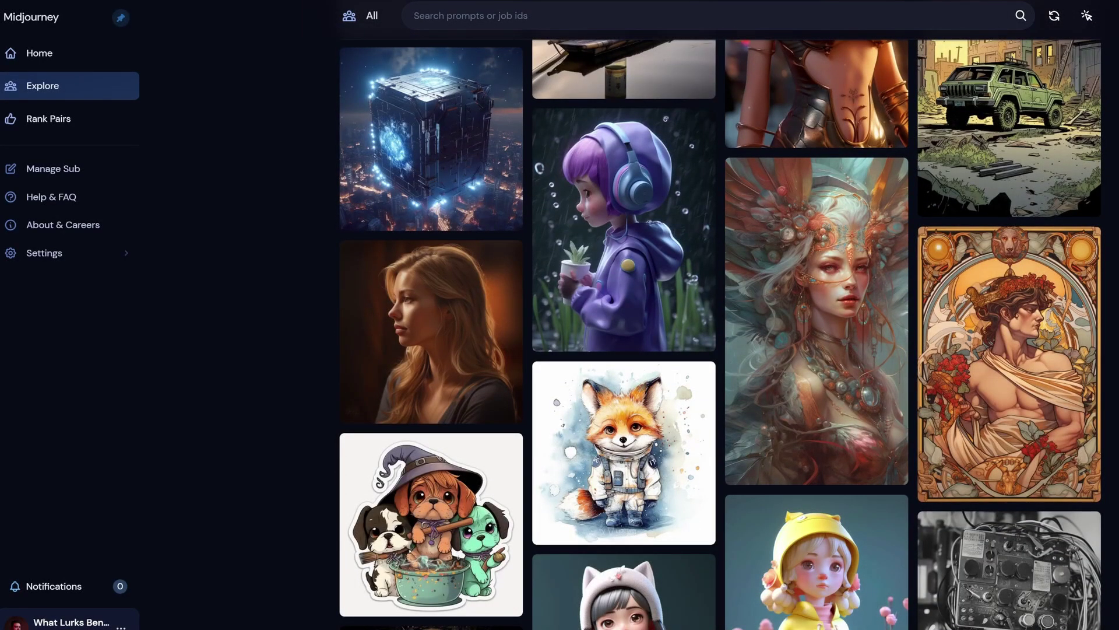
scroll(720, 334, "down", 10)
scroll(720, 334, "down", 5)
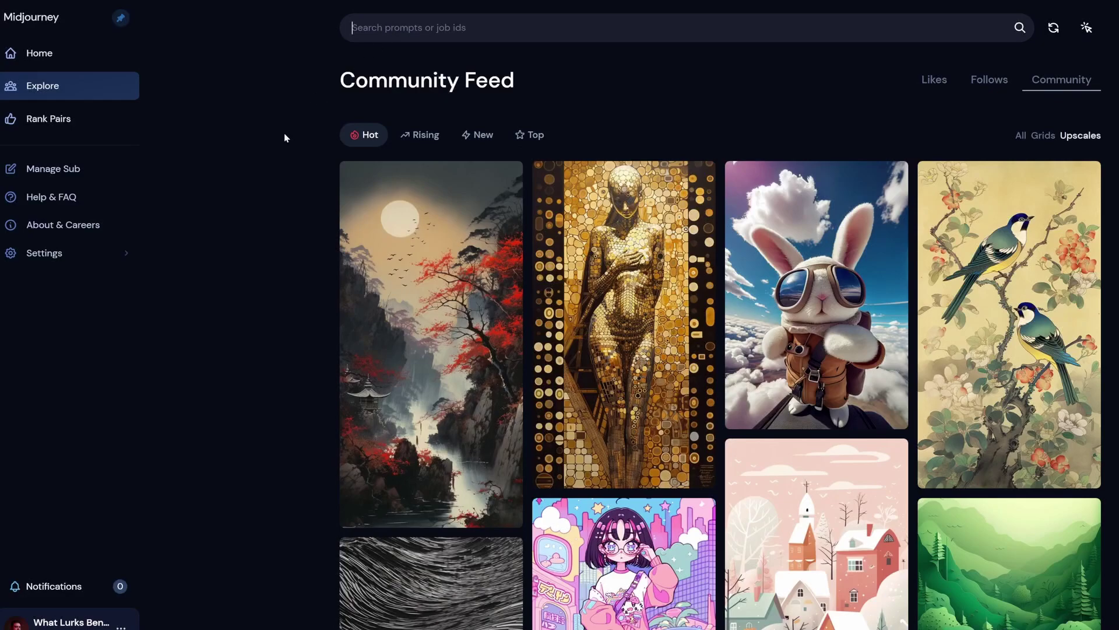
- Search the Midjourney gallery for 'portrait photography'
type("portrait photography")
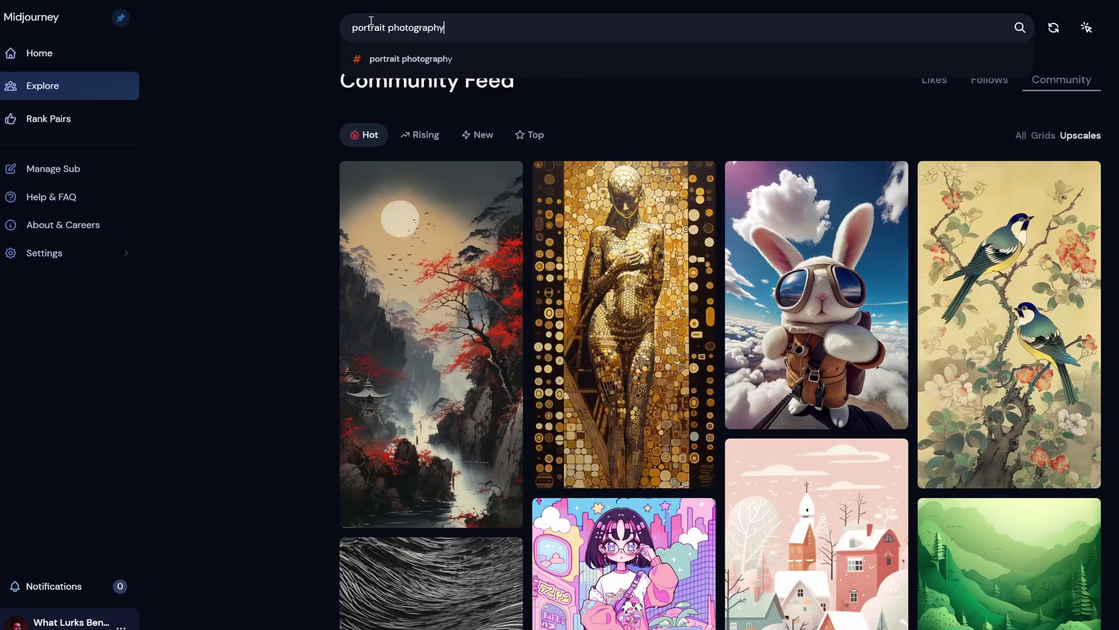
key("Return")
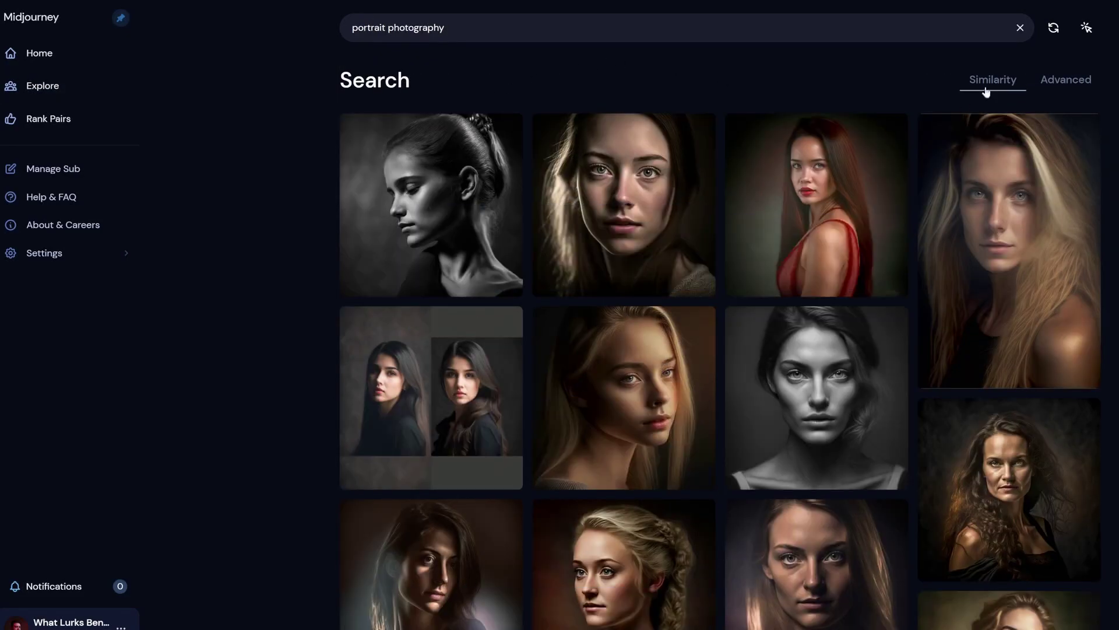
mouse_move(461, 210)
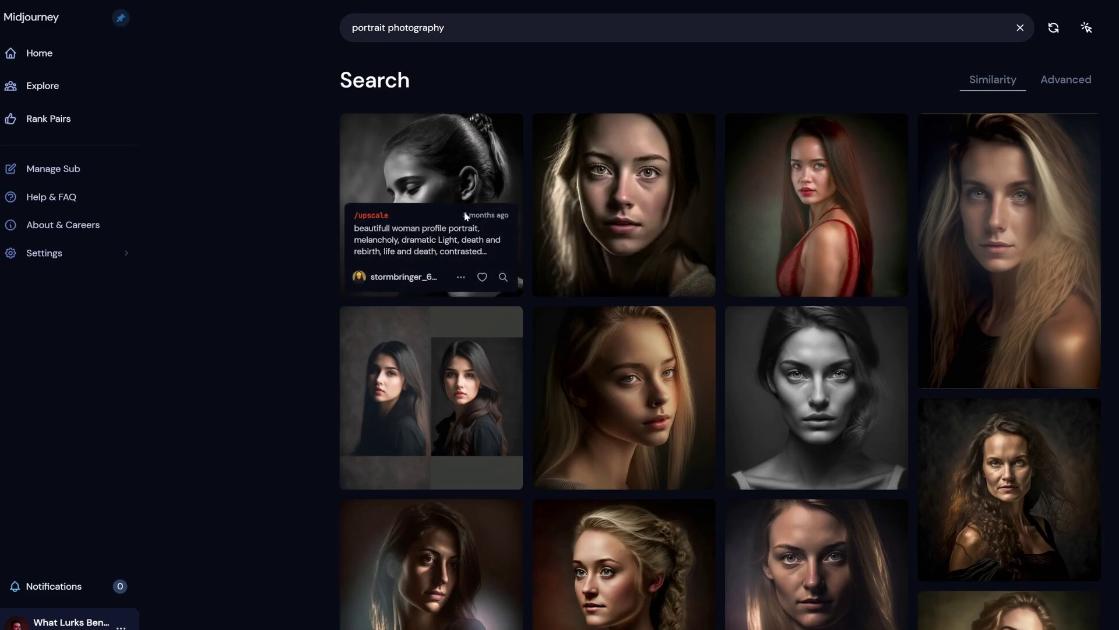
mouse_move(908, 229)
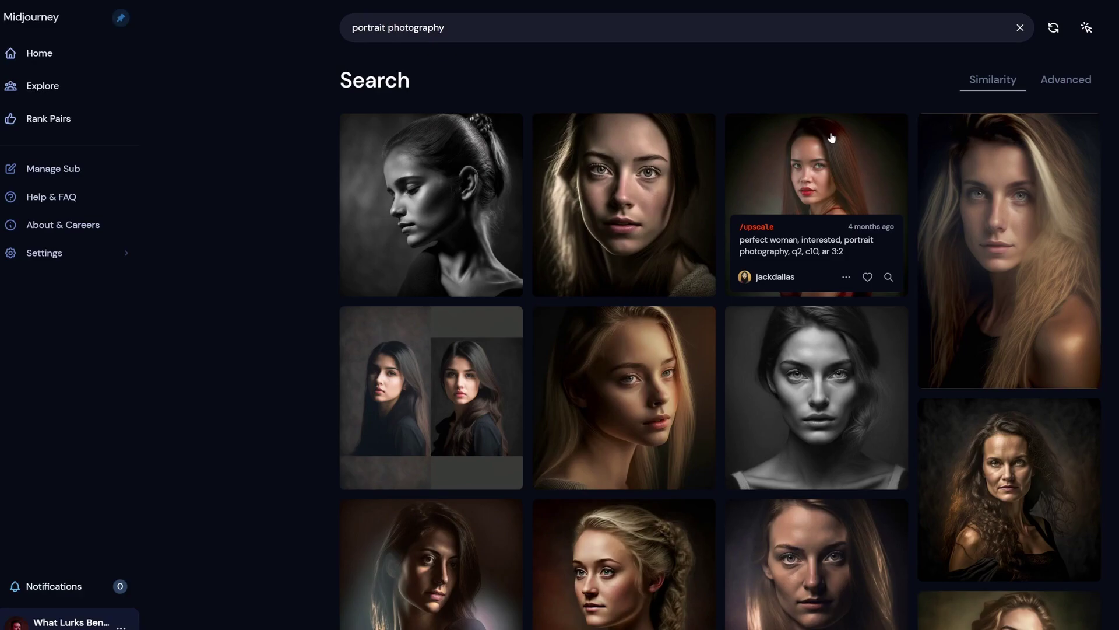
- List the Advanced search results sorted by New and scroll to the Gandalf portrait
left_click(1059, 79)
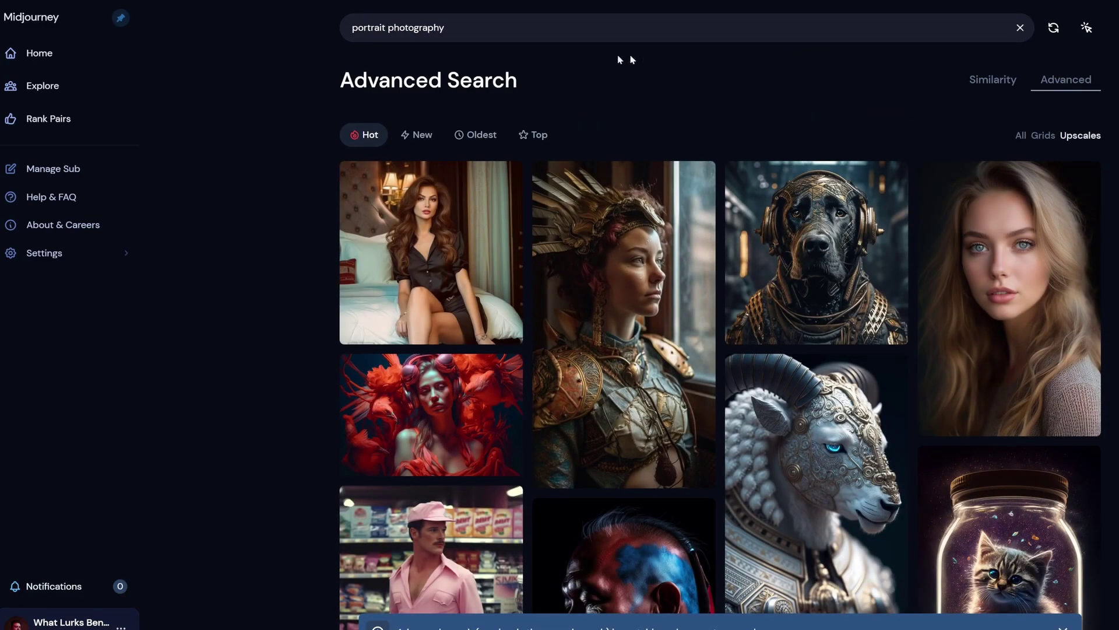
left_click(432, 140)
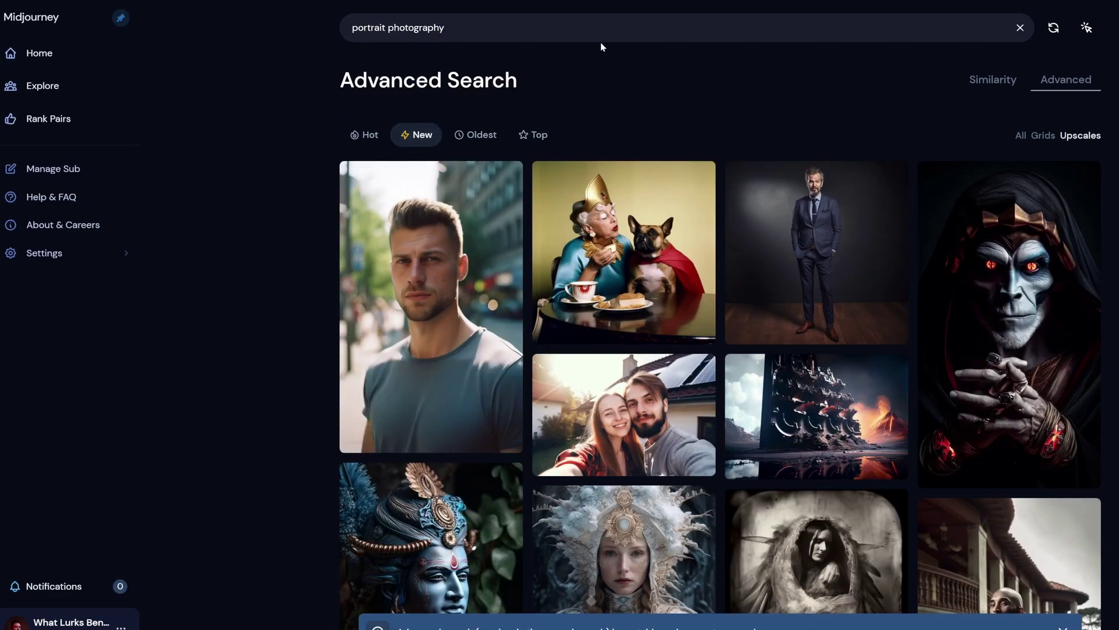
scroll(701, 132, "down", 2)
scroll(701, 132, "down", 1)
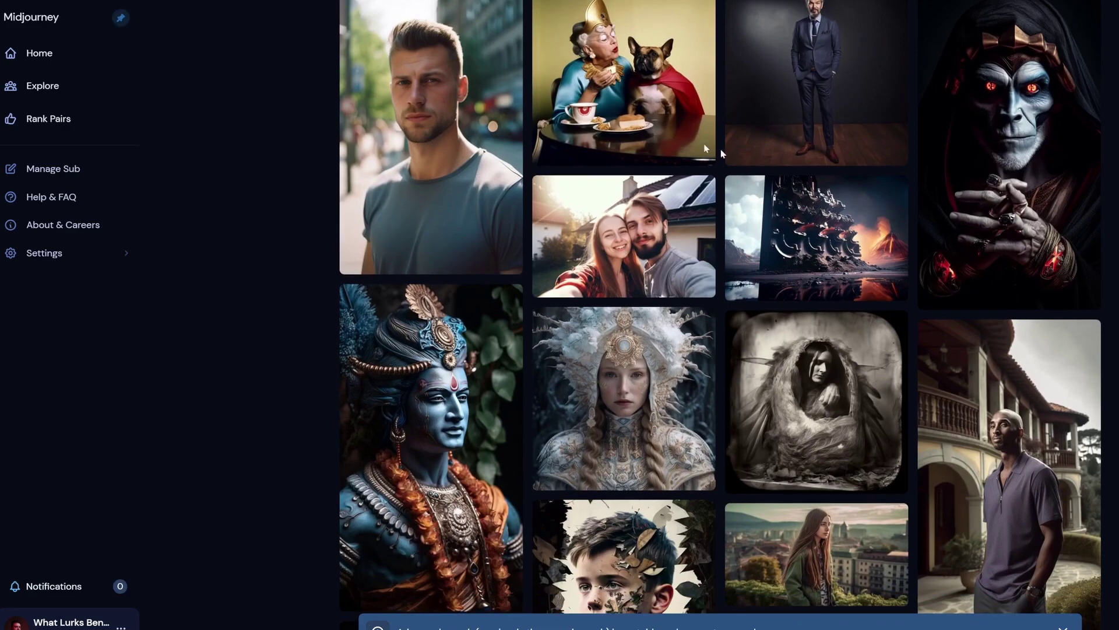
scroll(969, 264, "down", 4)
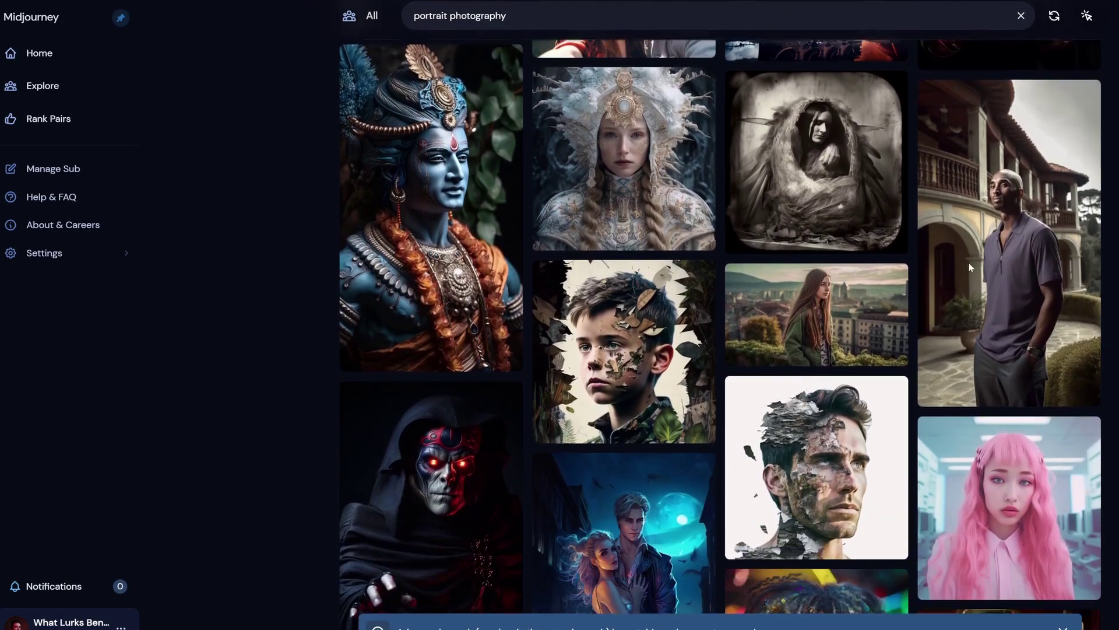
scroll(971, 266, "down", 8)
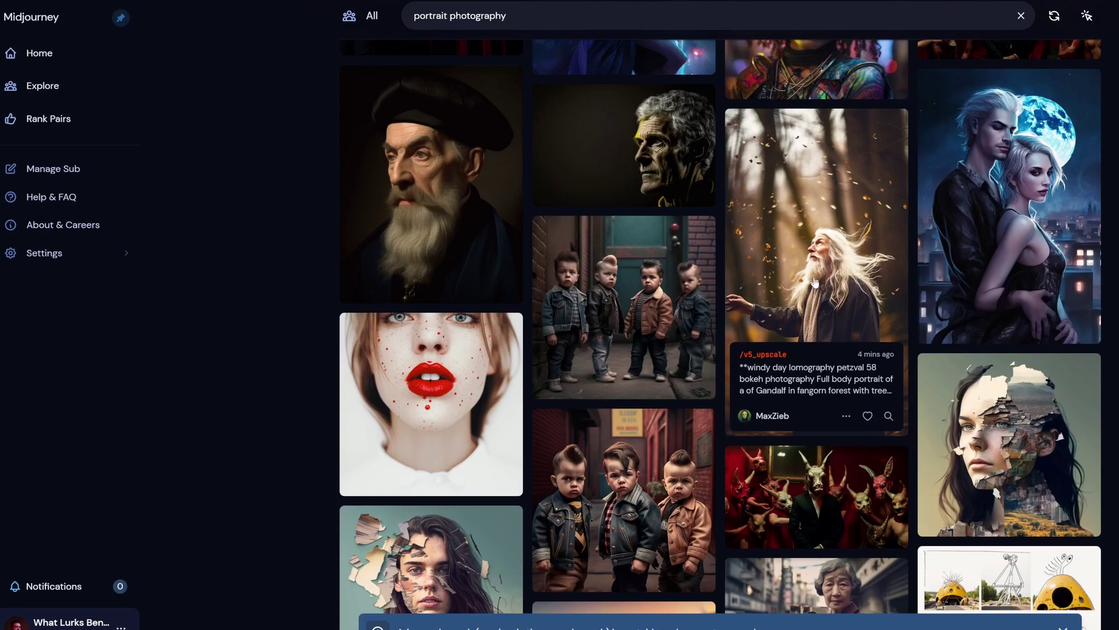
- Open the Gandalf portrait, select its prompt, check the --ar 9:16 --v 5 --q 2 info, then close it
left_click(770, 359)
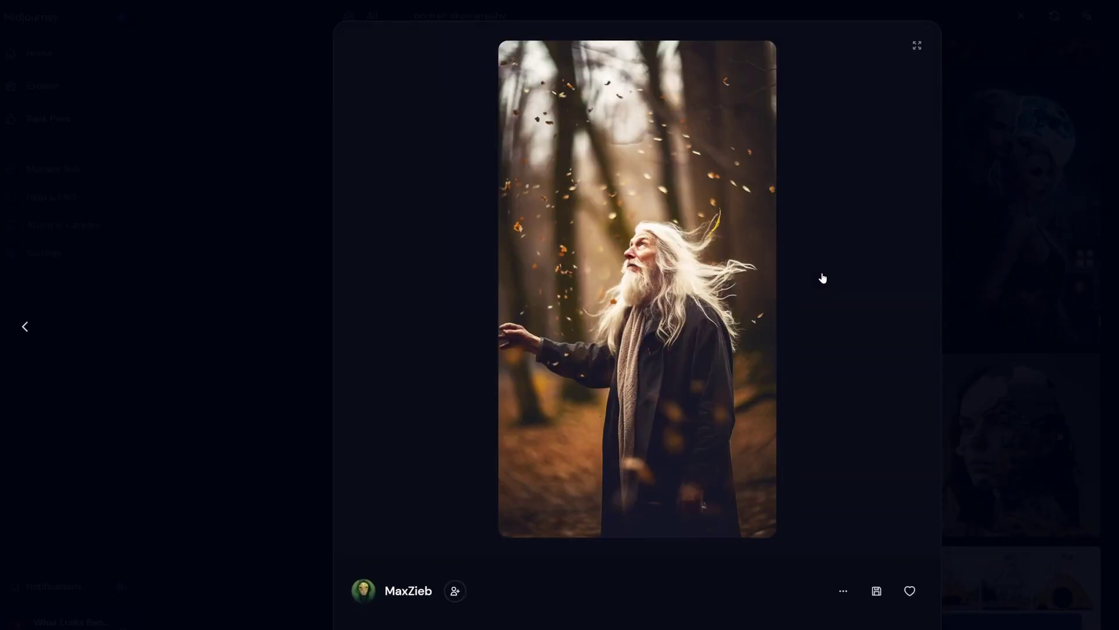
scroll(821, 278, "down", 3)
left_click_drag(876, 522, 389, 465)
left_click(747, 386)
scroll(799, 180, "up", 1)
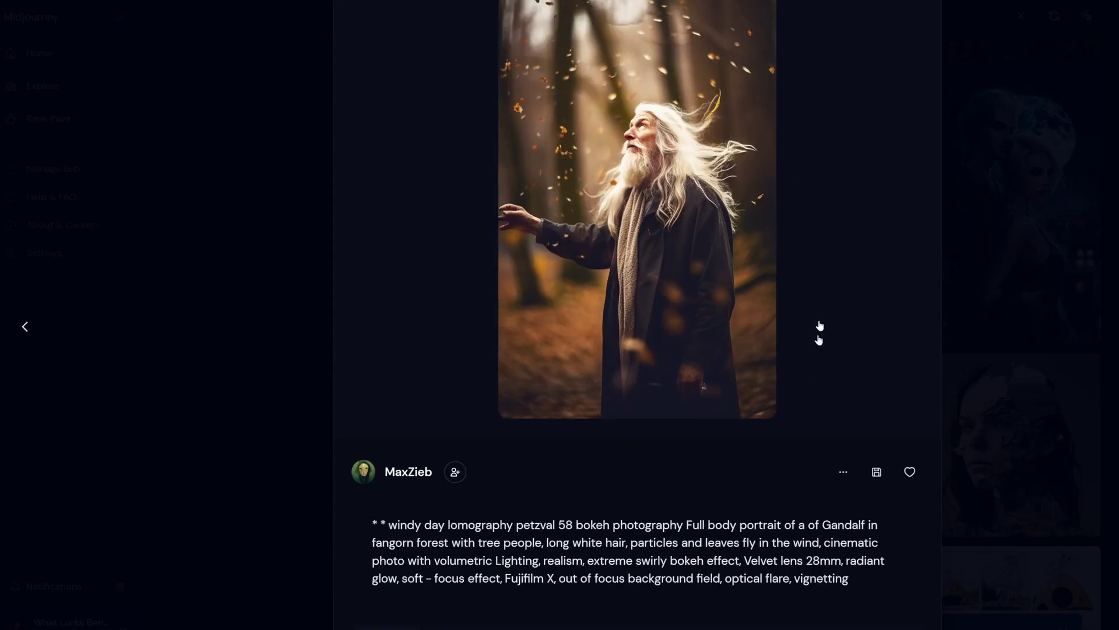
scroll(607, 379, "up", 2)
scroll(608, 280, "down", 2)
scroll(678, 211, "down", 2)
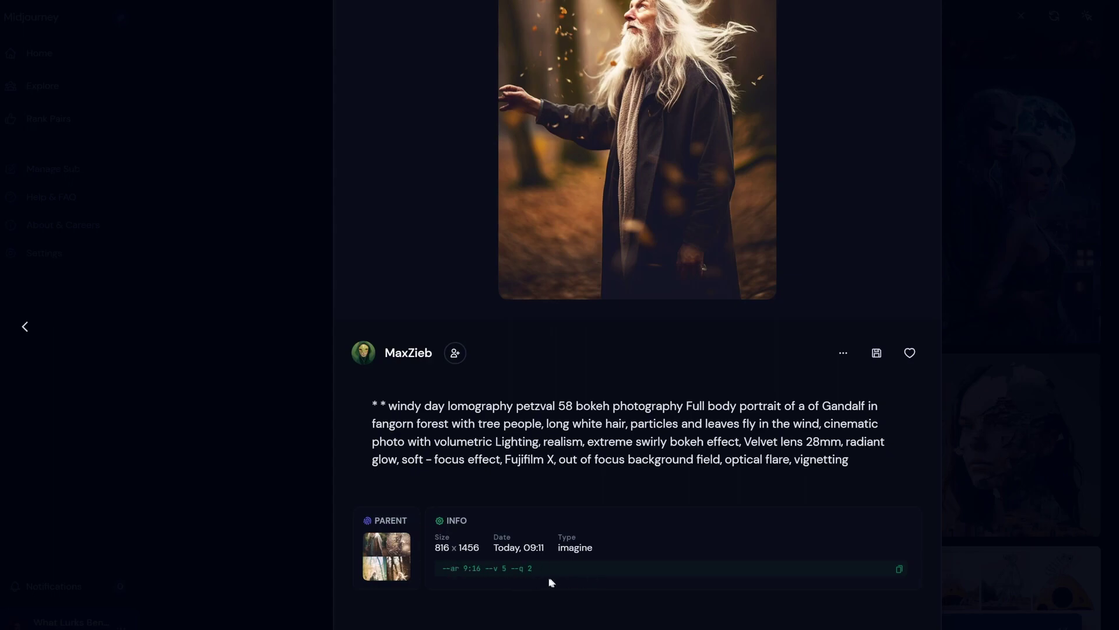
key("Escape")
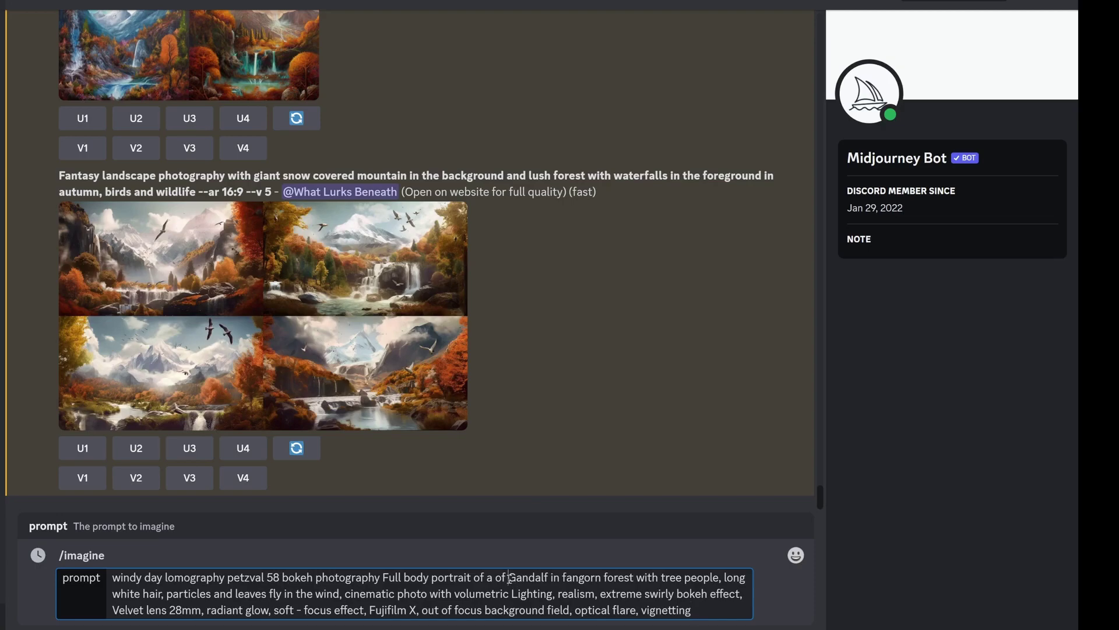
- Replace 'Gandalf' with another person's name, 'fangorn forest' with 'deep woods', and 'white' with 'flowing'
left_click_drag(508, 577, 548, 577)
type("Ale")
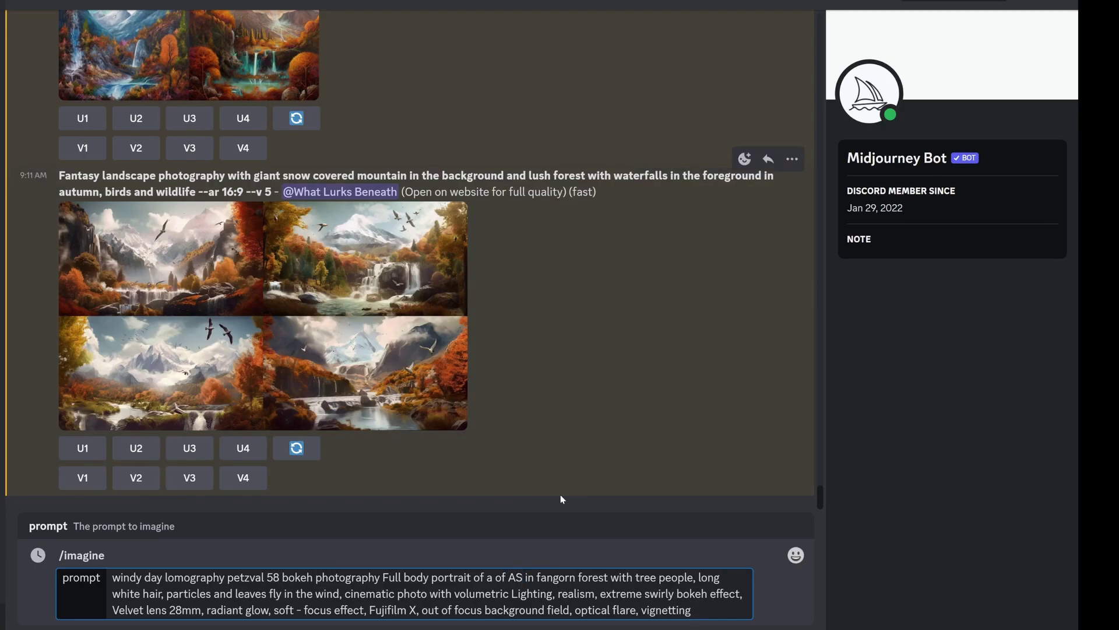
key("BackSpace")
type("x Jones")
key("Delete")
key("Delete")
key("Delete")
key("Delete")
key("Delete")
key("Delete")
key("Delete")
key("Delete")
key("Delete")
key("Delete")
key("Delete")
key("Delete")
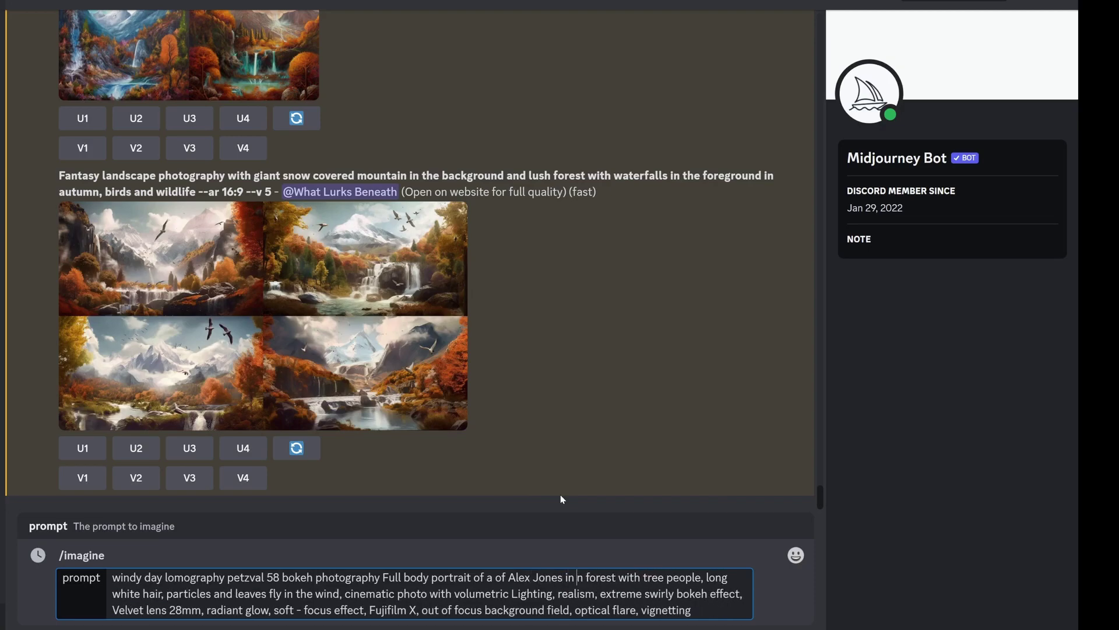
key("Delete")
key("Delete")
type("deep woods")
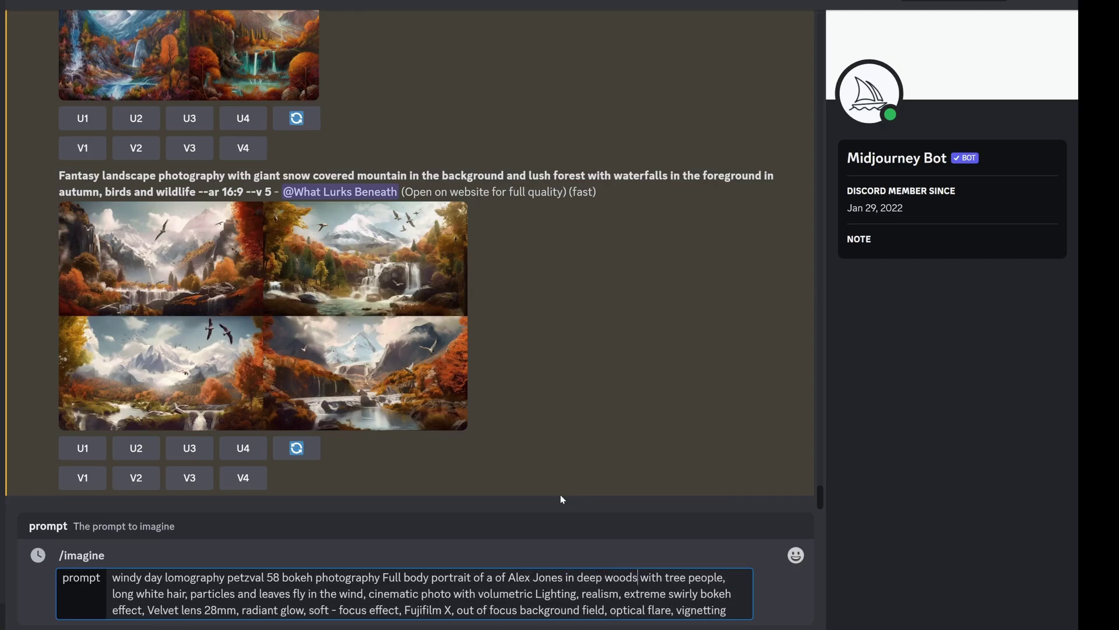
left_click_drag(163, 595, 137, 595)
type("flowing")
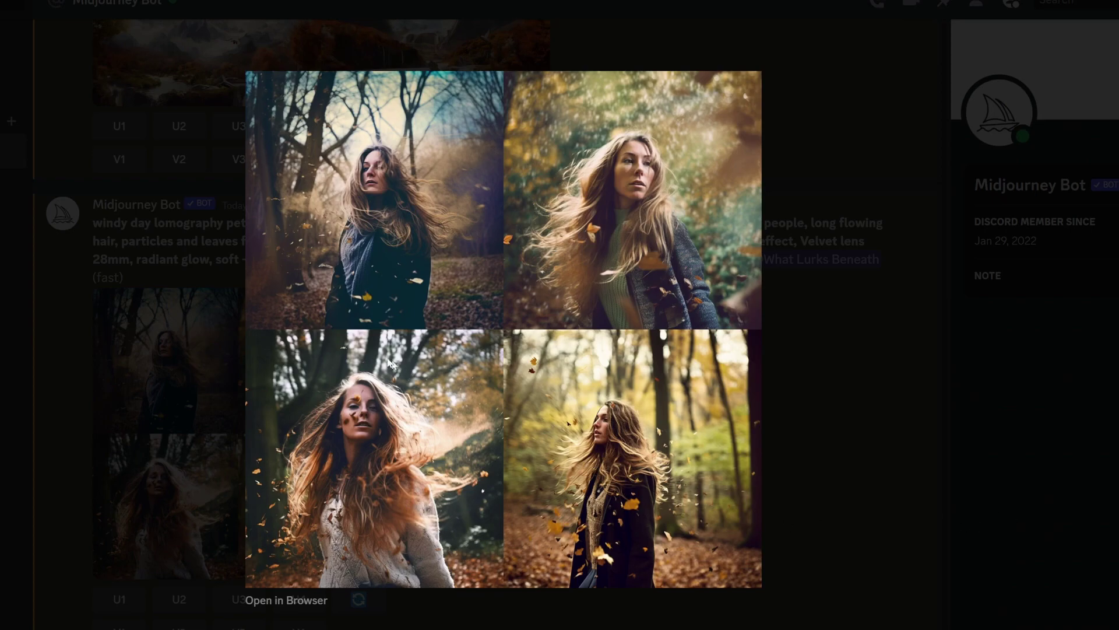
- Close the enlarged preview of the woodland portrait grid
left_click(875, 371)
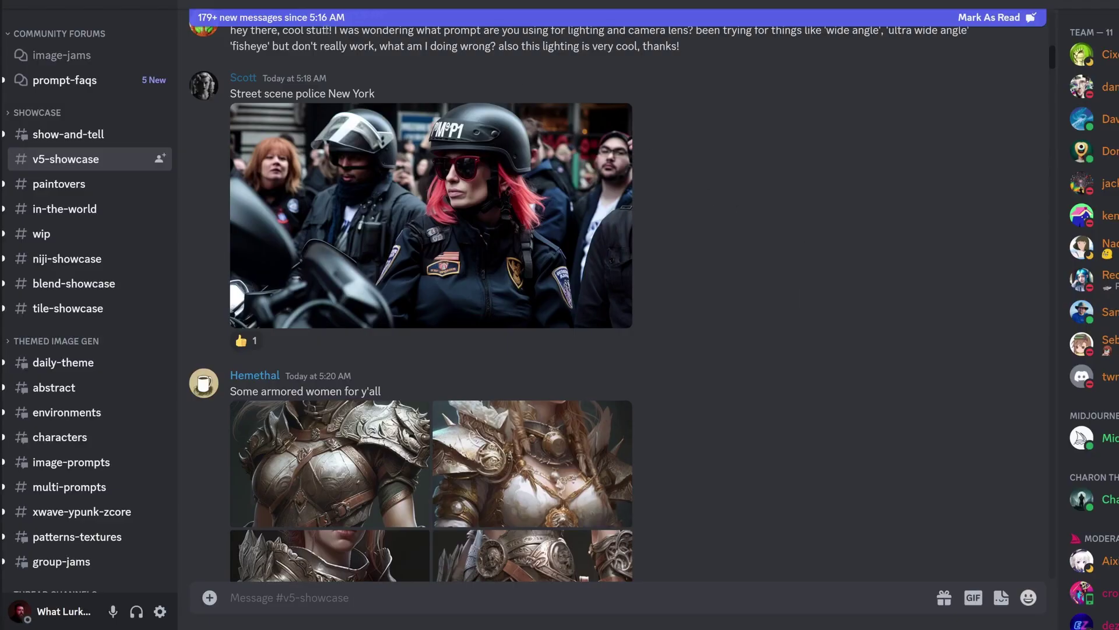
mouse_move(76, 87)
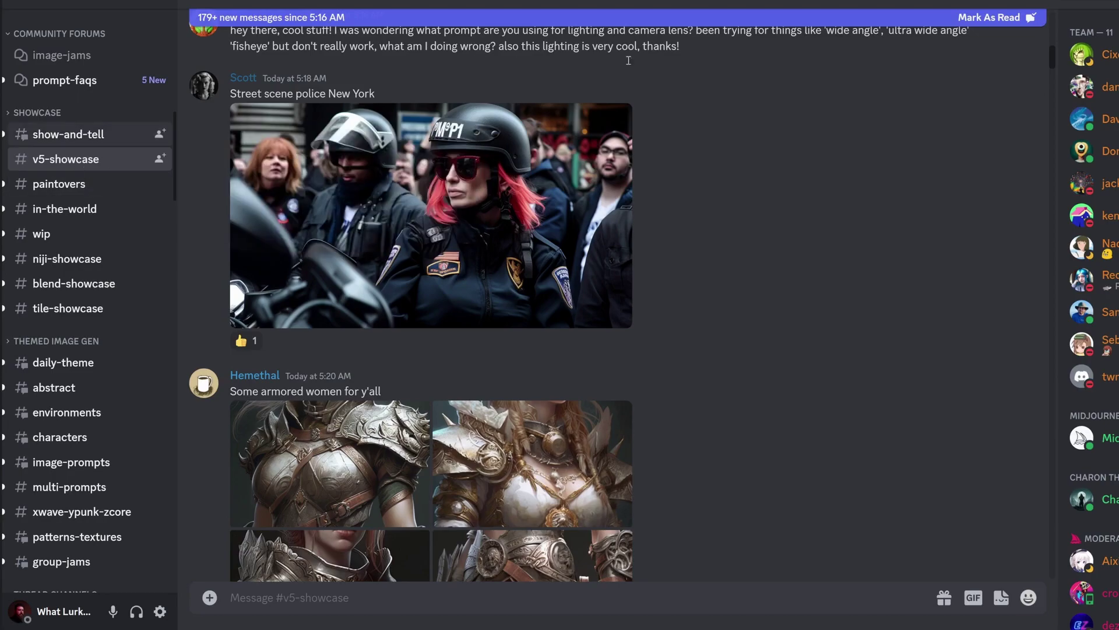
scroll(605, 210, "up", 5)
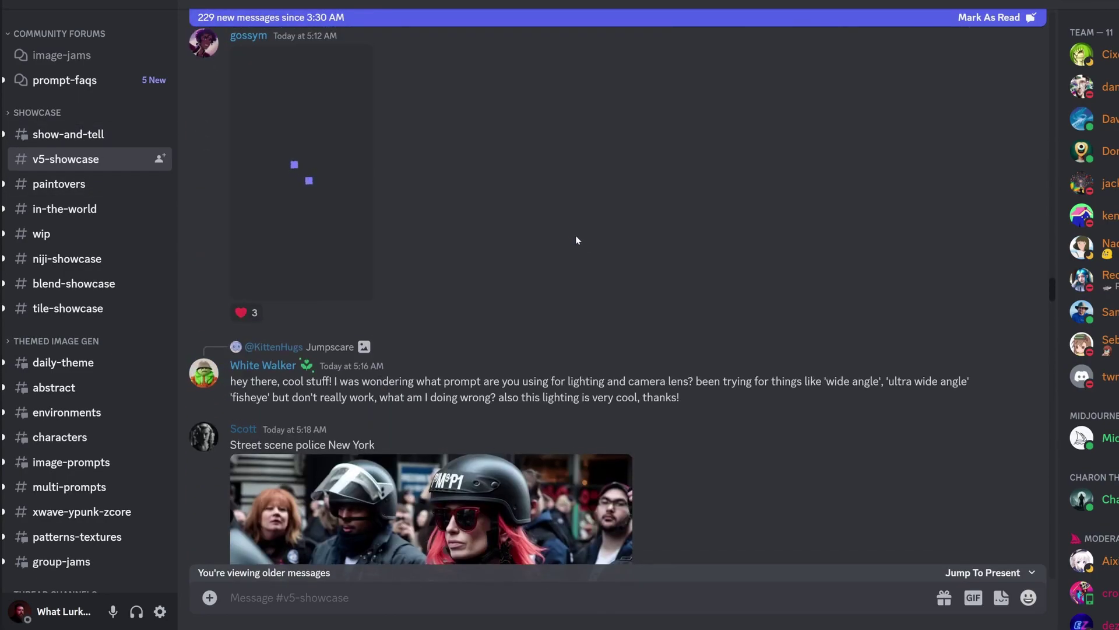
scroll(557, 229, "down", 10)
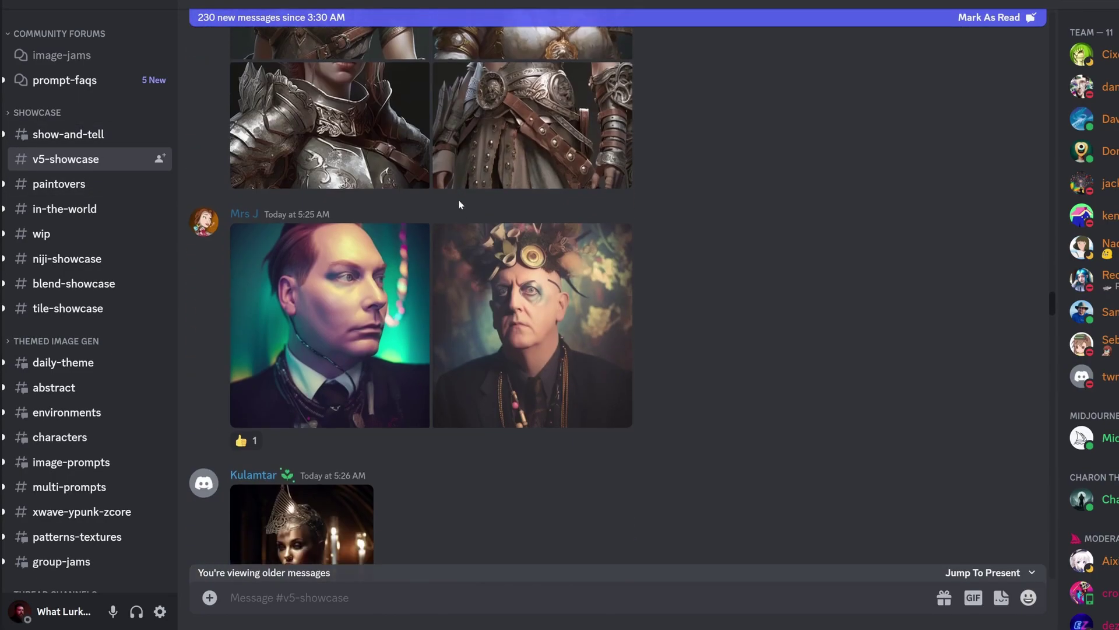
scroll(426, 182, "down", 10)
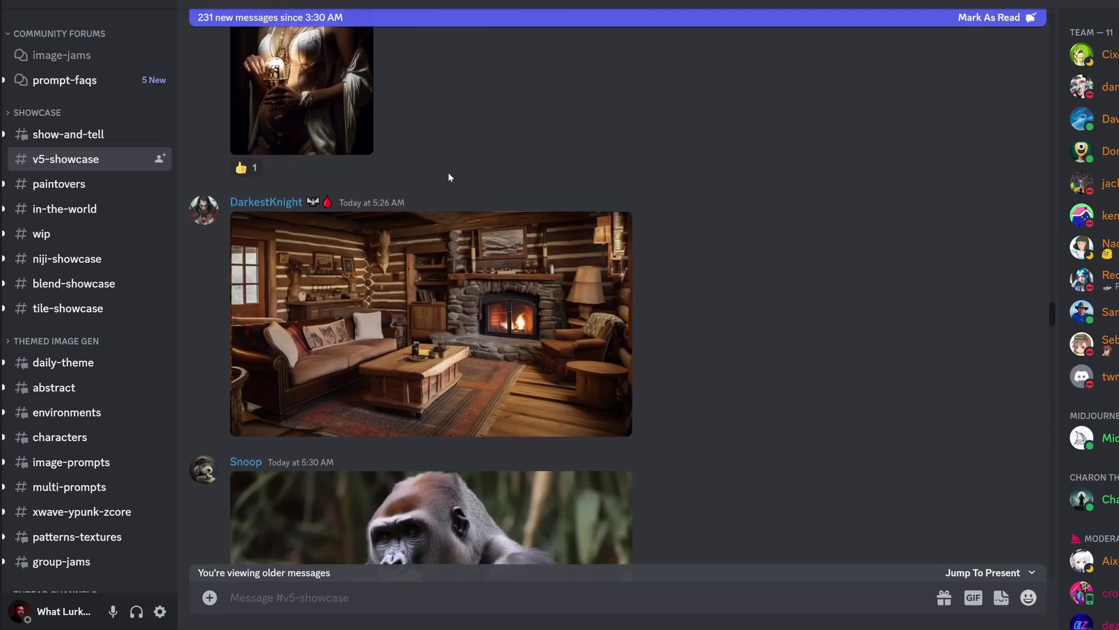
scroll(446, 173, "down", 6)
scroll(490, 210, "down", 3)
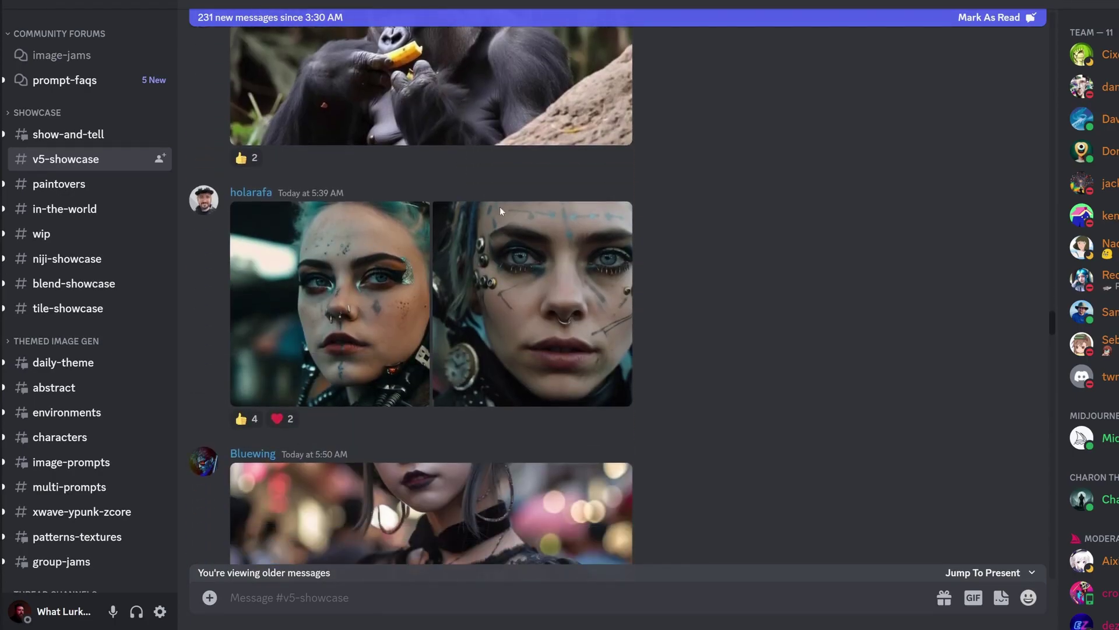
scroll(557, 274, "down", 5)
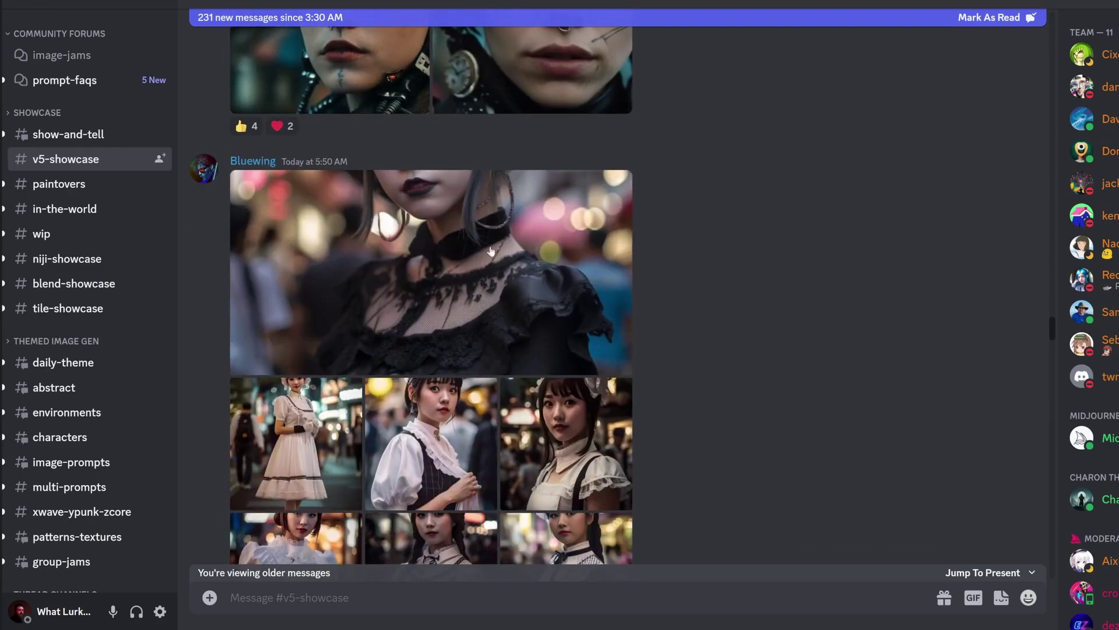
scroll(465, 322, "up", 5)
scroll(460, 293, "down", 14)
scroll(69, 268, "down", 3)
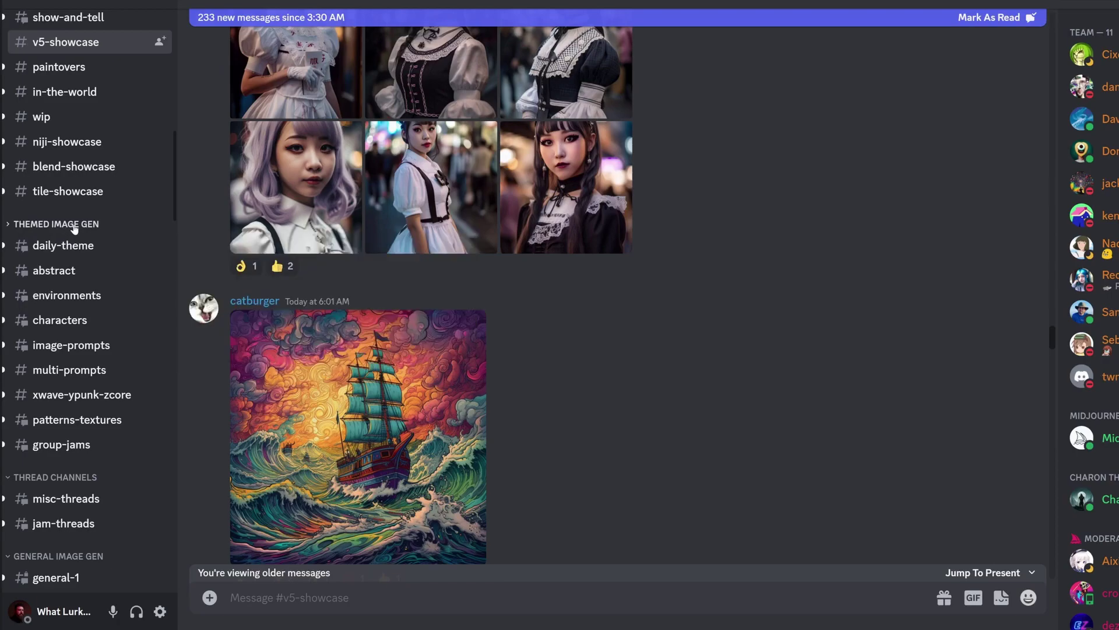
mouse_move(79, 322)
mouse_move(91, 347)
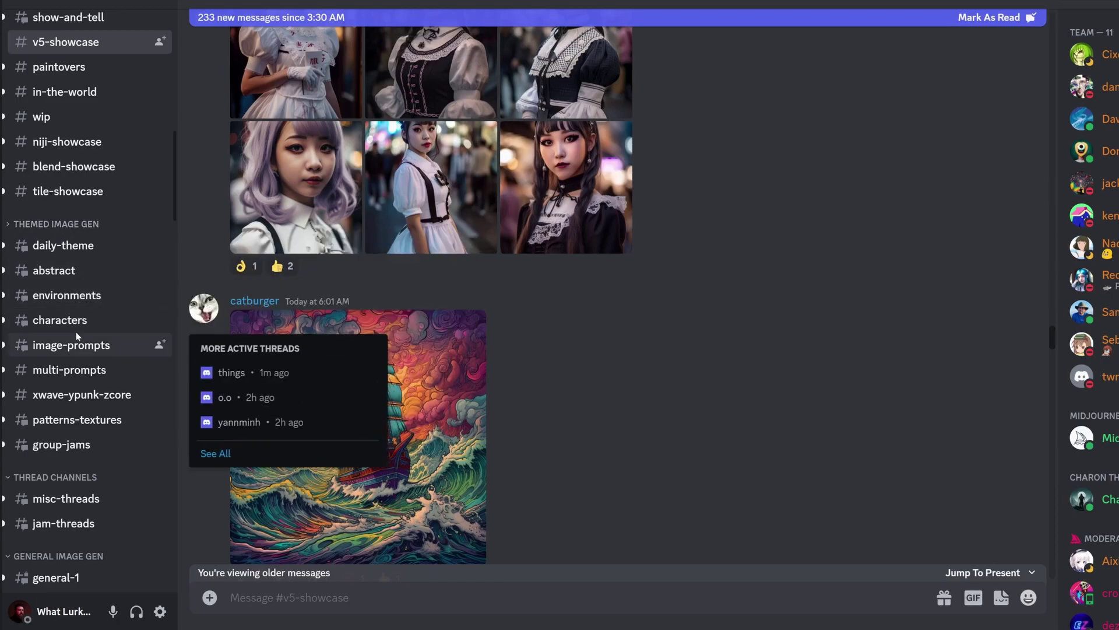
- Browse the image-prompts channel, scrolling down through its Midjourney grids and upscaled images
left_click(113, 346)
scroll(564, 169, "down", 5)
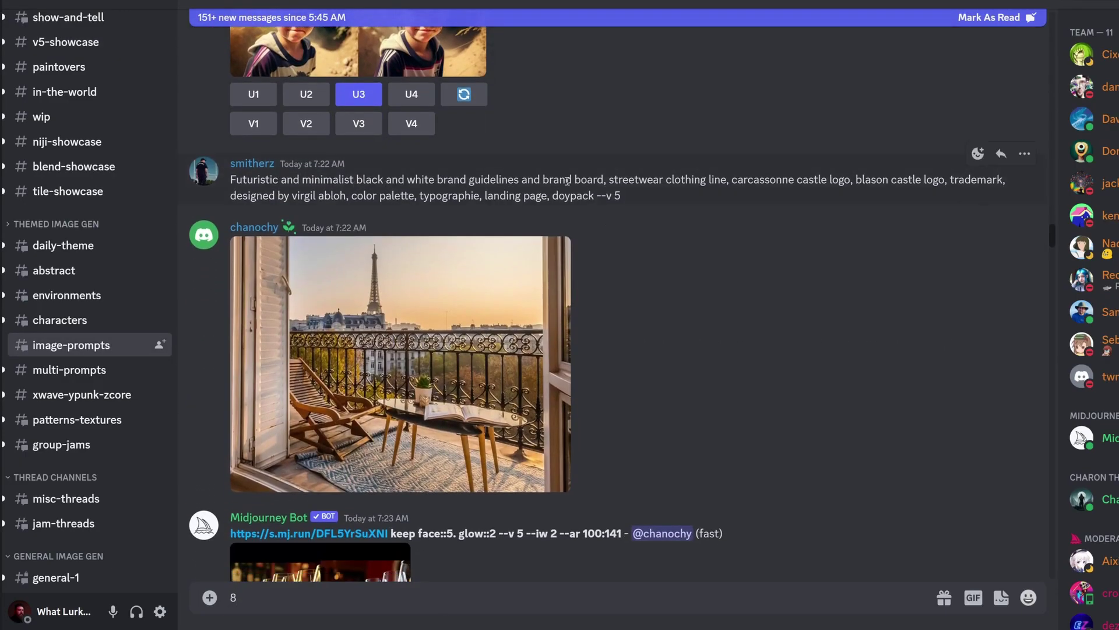
scroll(483, 191, "down", 12)
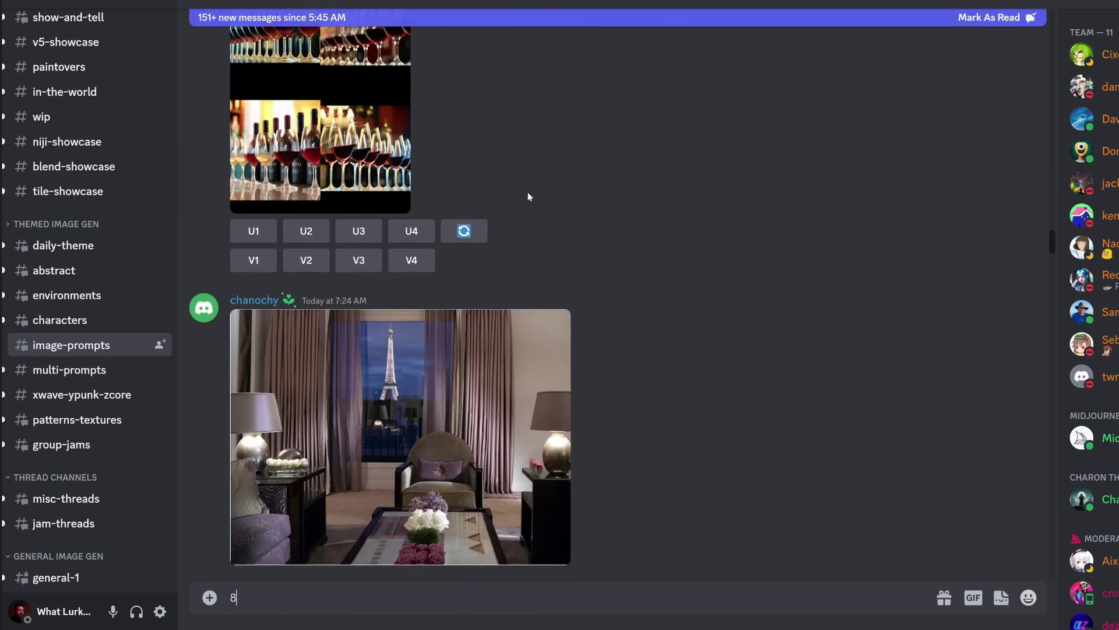
scroll(638, 185, "down", 5)
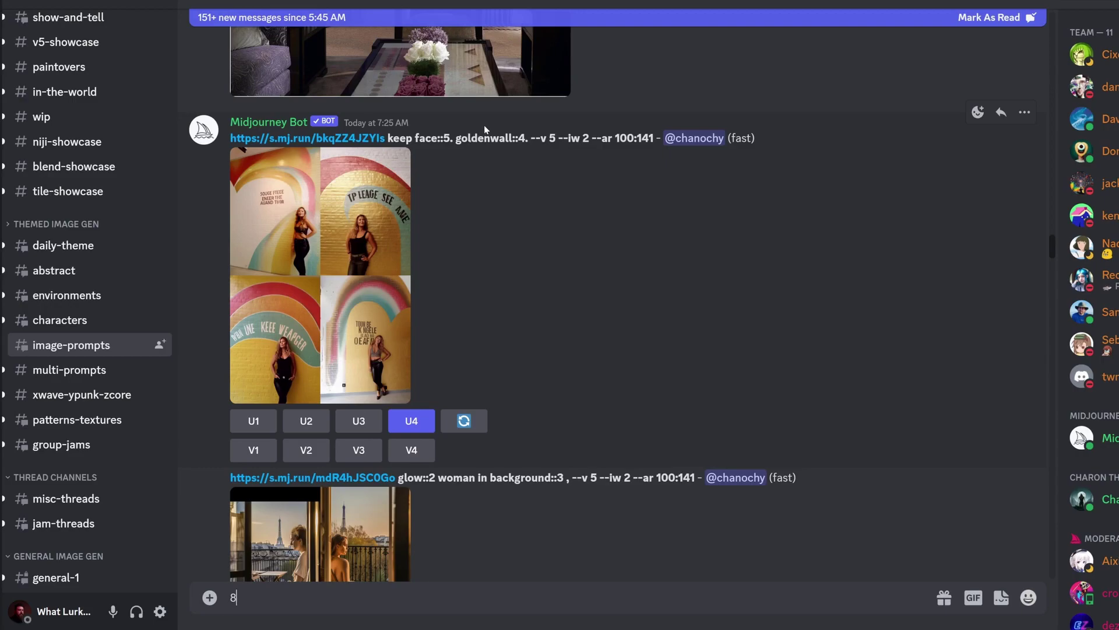
scroll(512, 220, "down", 8)
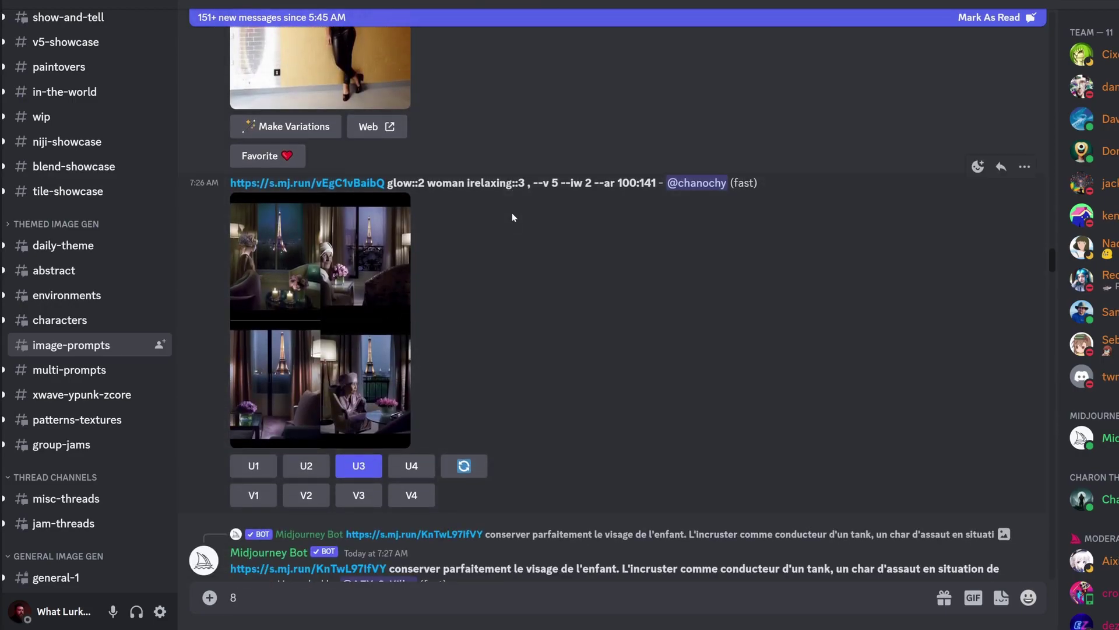
scroll(514, 214, "down", 3)
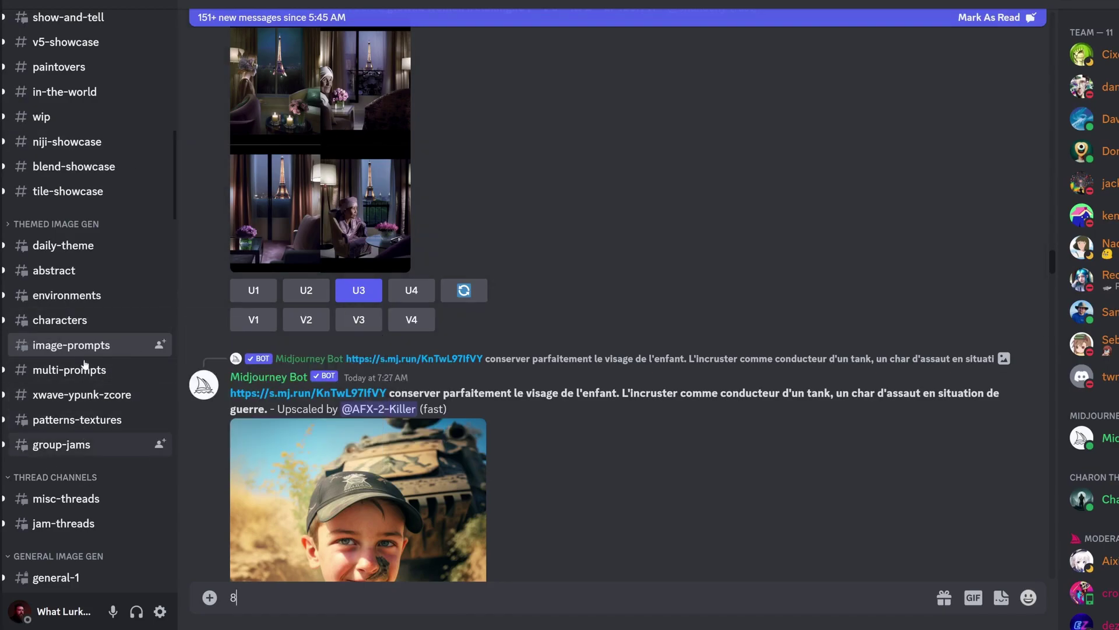
scroll(560, 443, "down", 4)
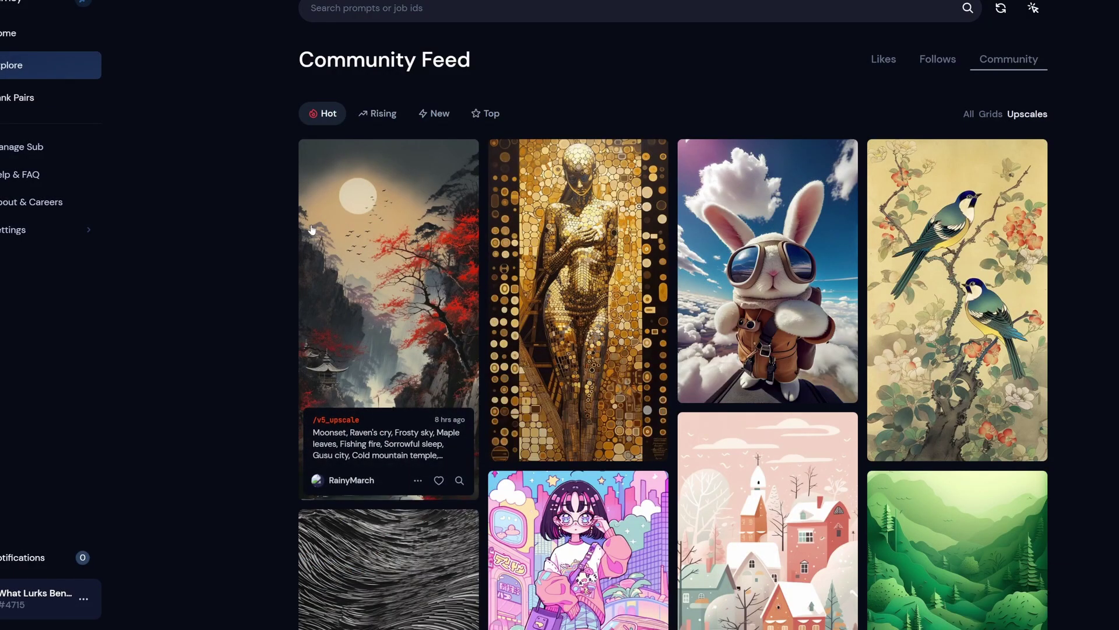
- Go from the Community Feed to docs.midjourney.com via Get Started and scroll the docs page
scroll(309, 207, "down", 3)
scroll(309, 207, "up", 3)
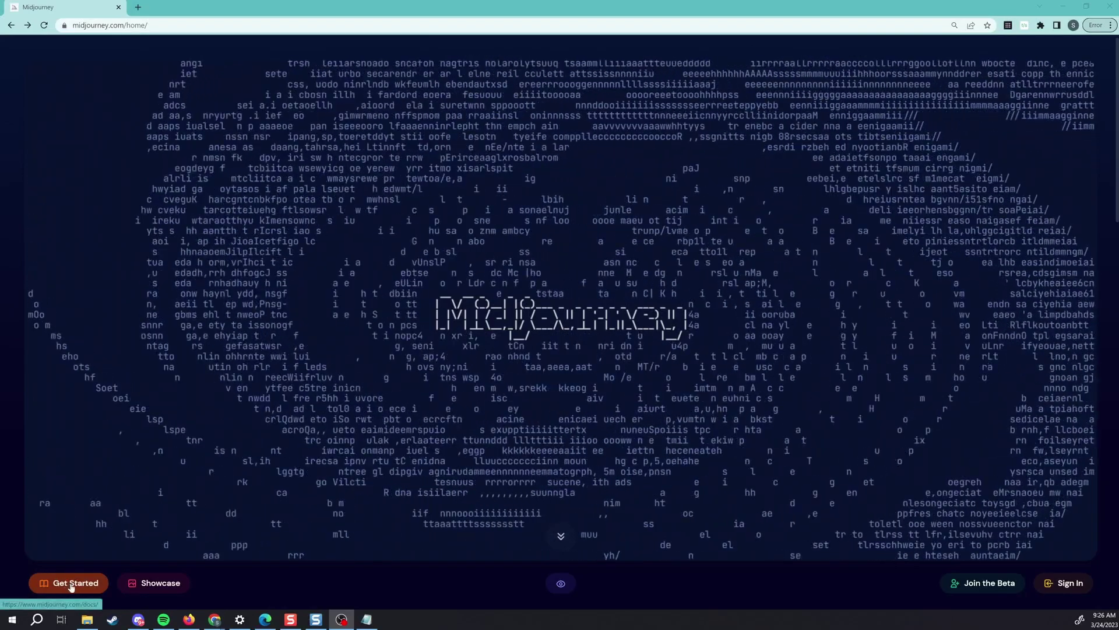
left_click(72, 581)
scroll(429, 219, "down", 2)
scroll(525, 204, "up", 3)
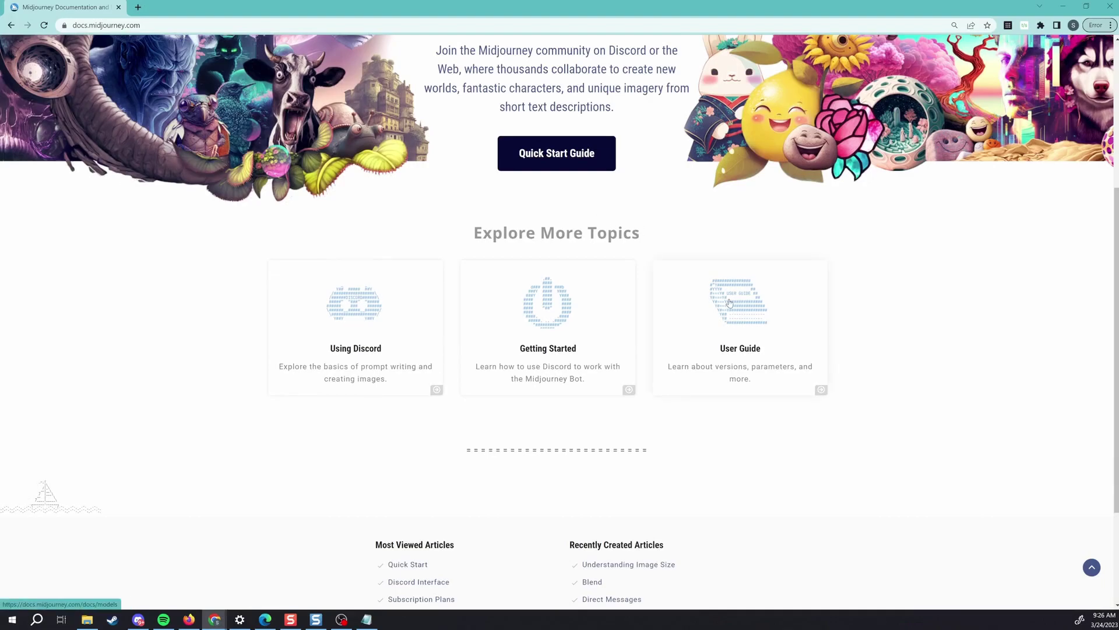
scroll(729, 302, "up", 3)
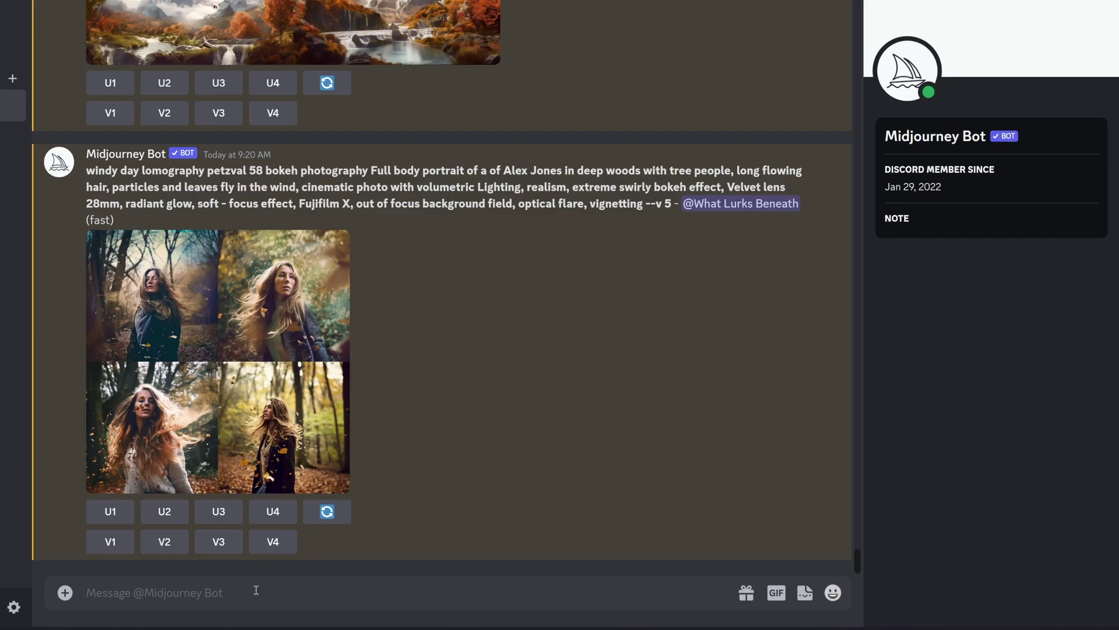
- Enter '--ar 16:9' in the message box, change it to 9:16 then 3:25, and select it
type("--ar")
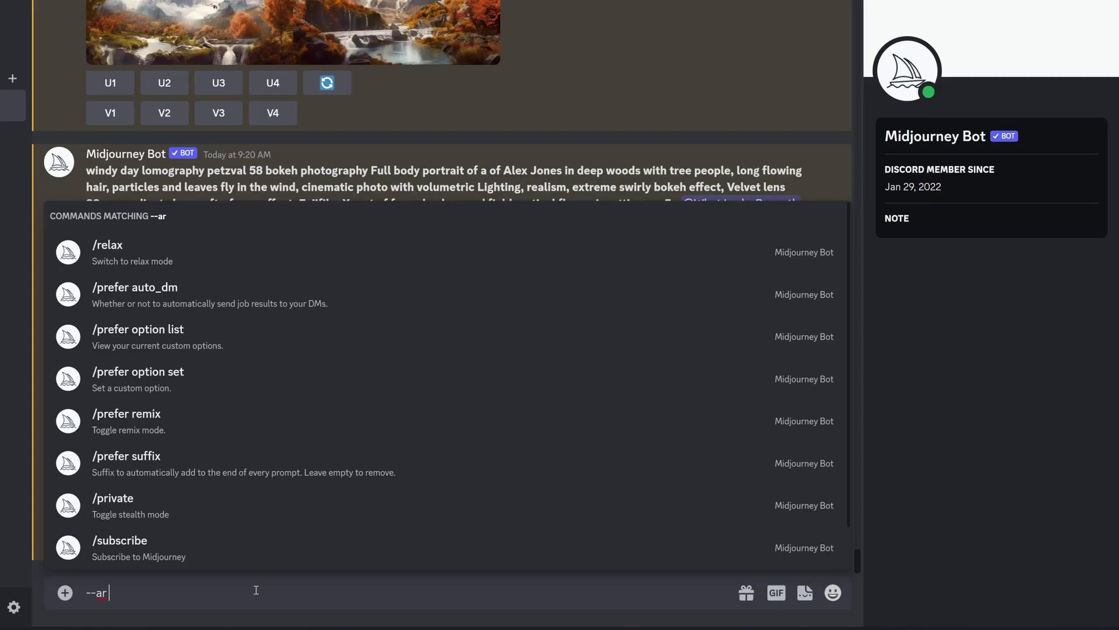
type(" 16:9")
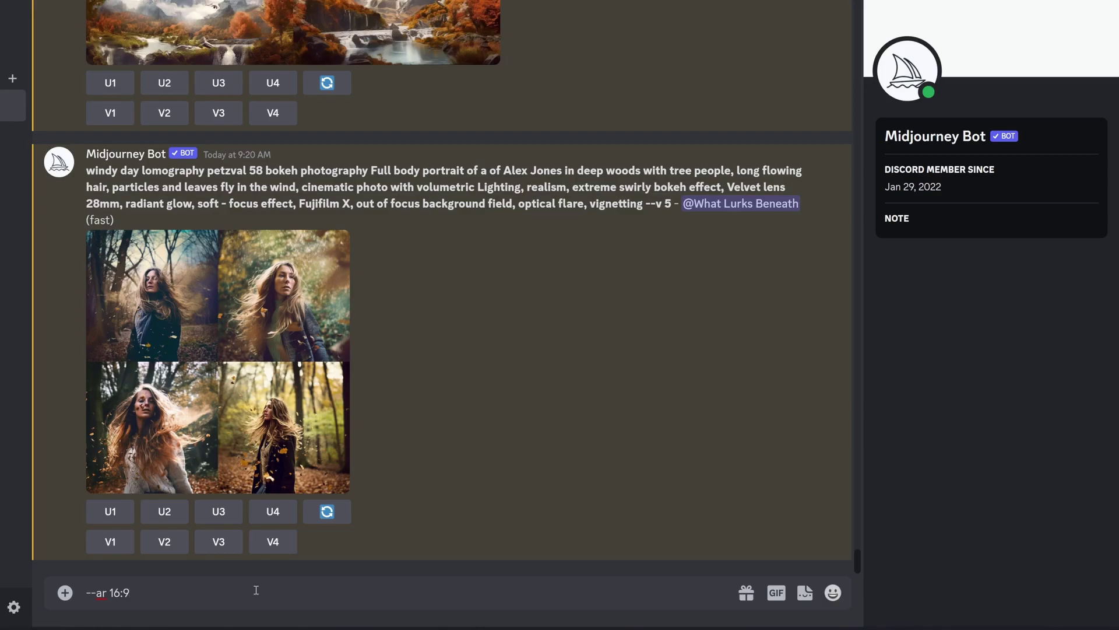
key("BackSpace")
key("BackSpace")
key("BackSpace")
key("BackSpace")
type("9:16")
key("BackSpace")
key("BackSpace")
key("BackSpace")
key("BackSpace")
type("3:25")
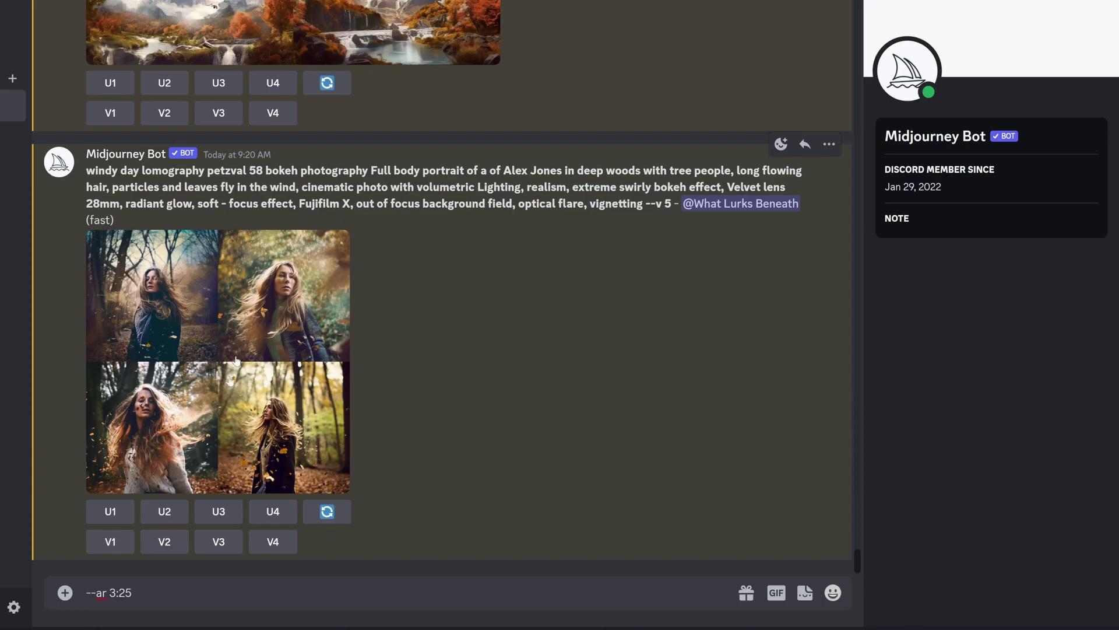
left_click_drag(135, 595, 44, 604)
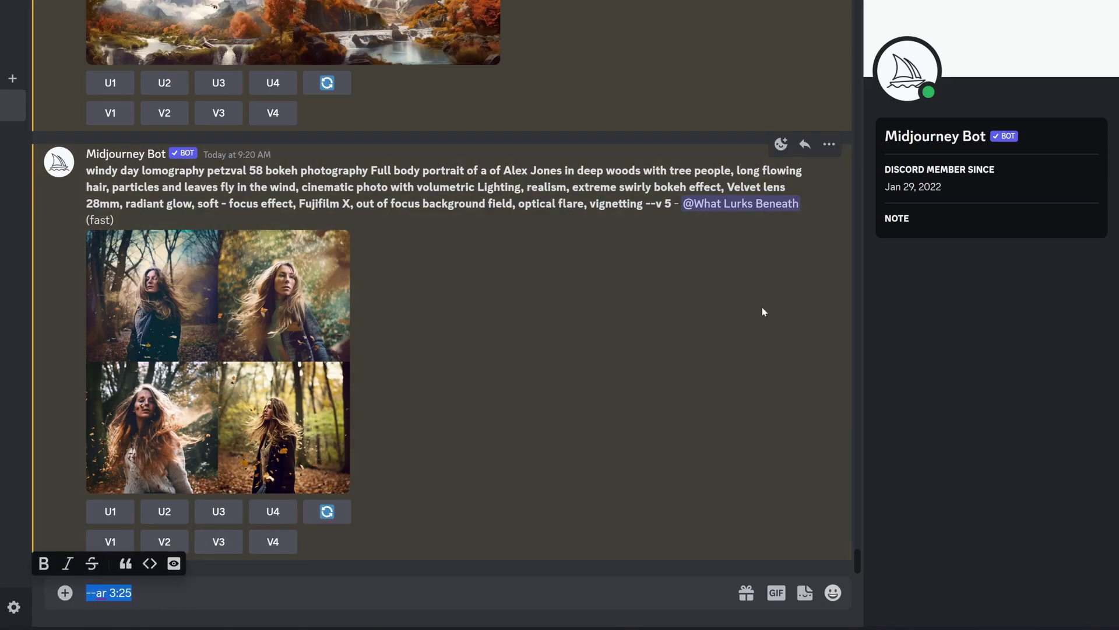
- Compose the /imagine prompt 'portraint photography of a beautiful woman in red standing in new york city, full body shot'
type("/imagine")
key("Tab")
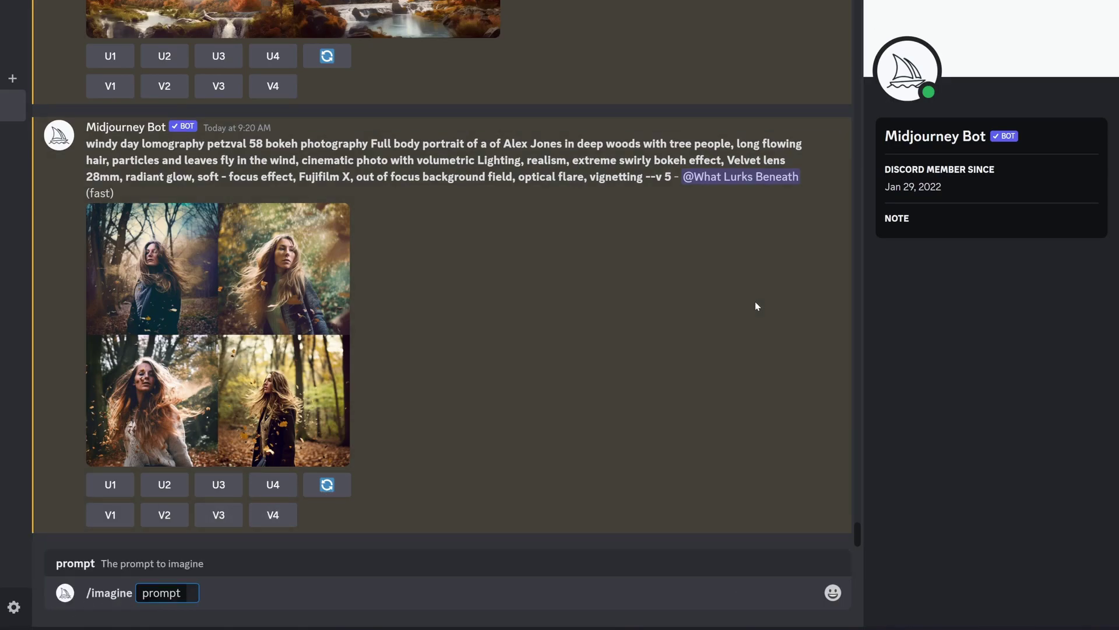
type("portraint of")
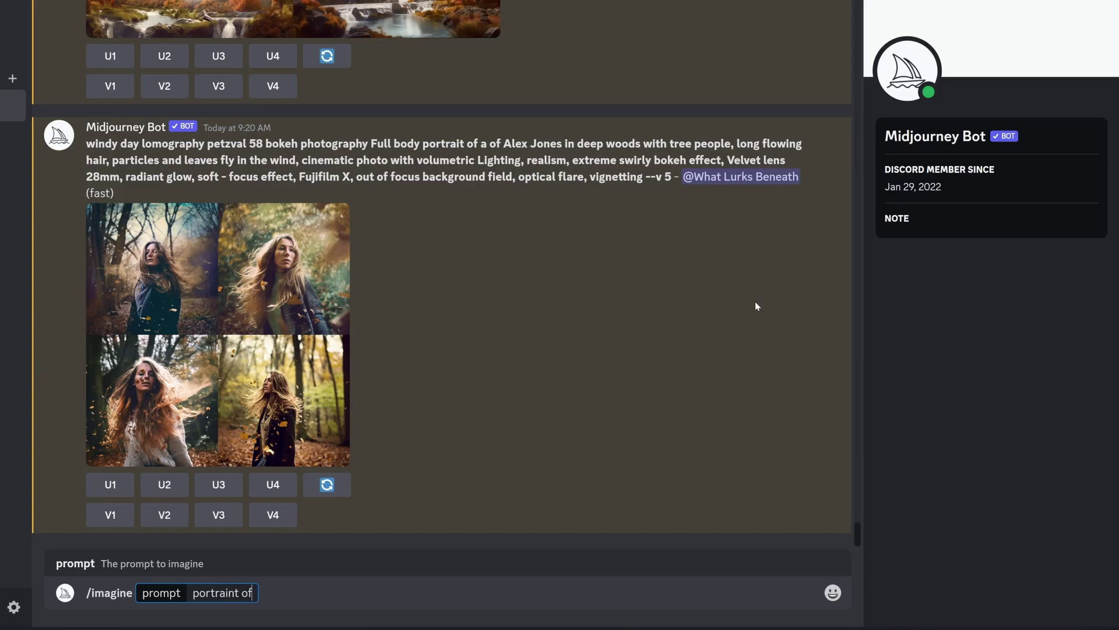
type(" a beautiful woman i")
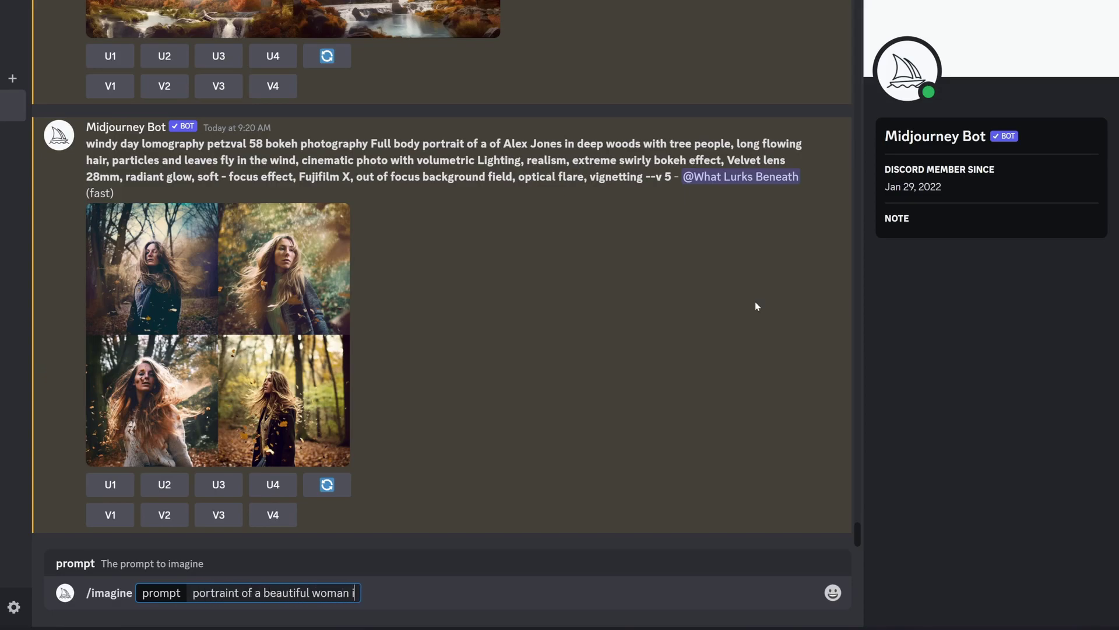
type("n red standing in ")
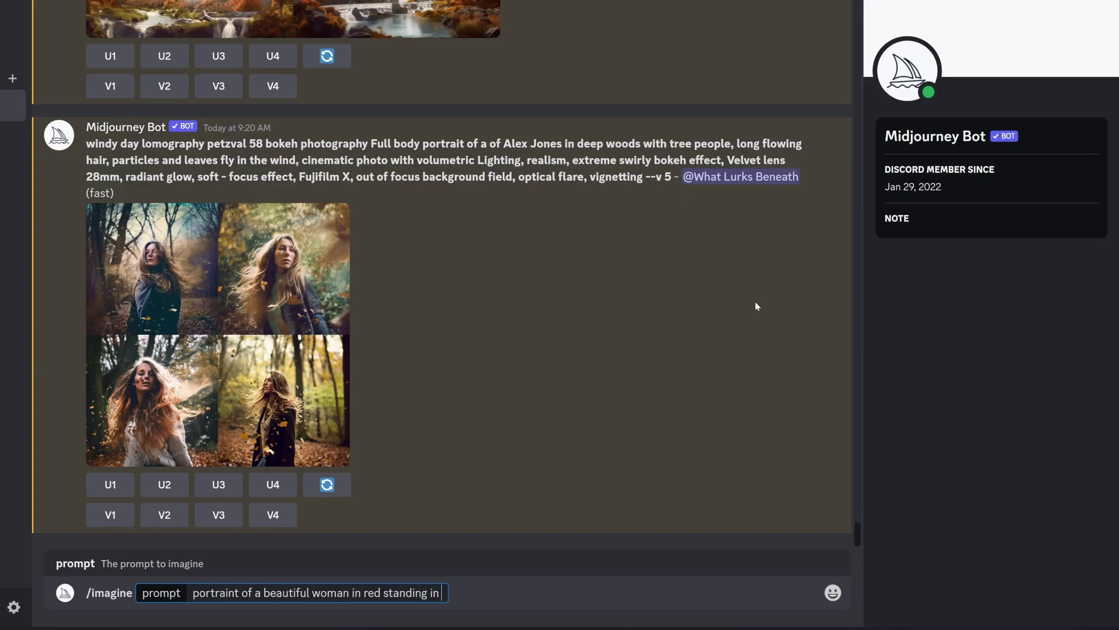
type("new york city")
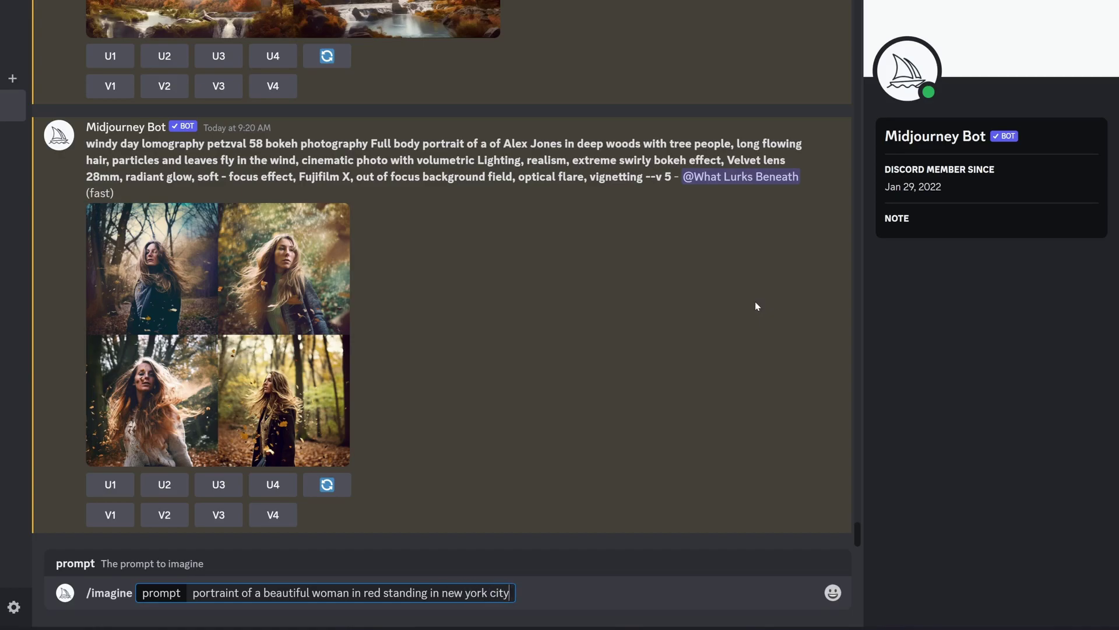
key("Home")
key("ctrl+Right")
type("photography")
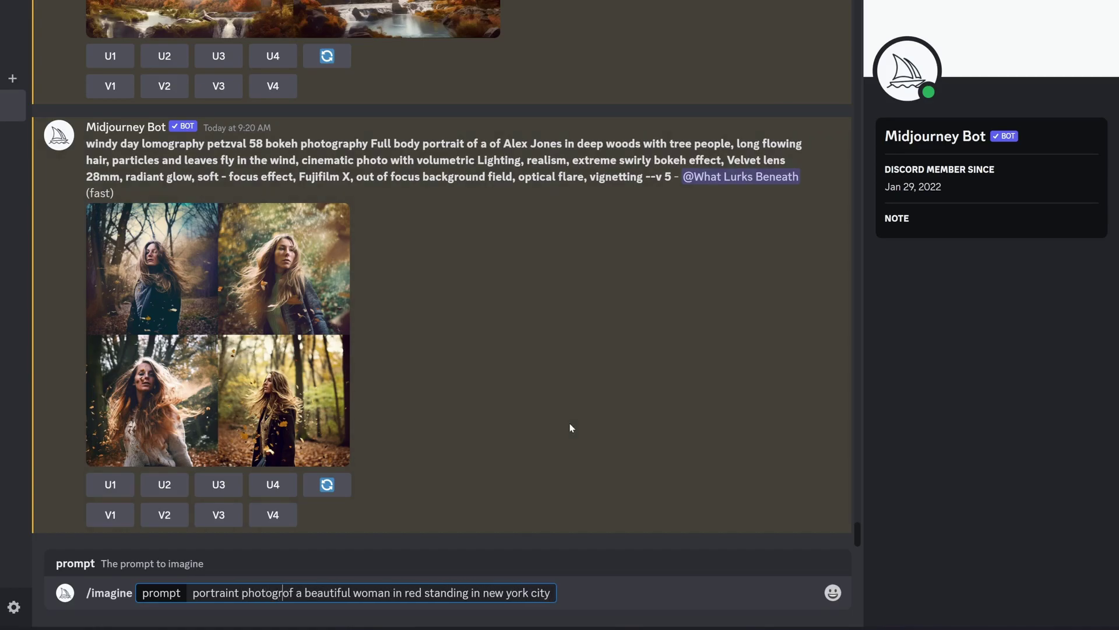
key("End")
type(", full bod")
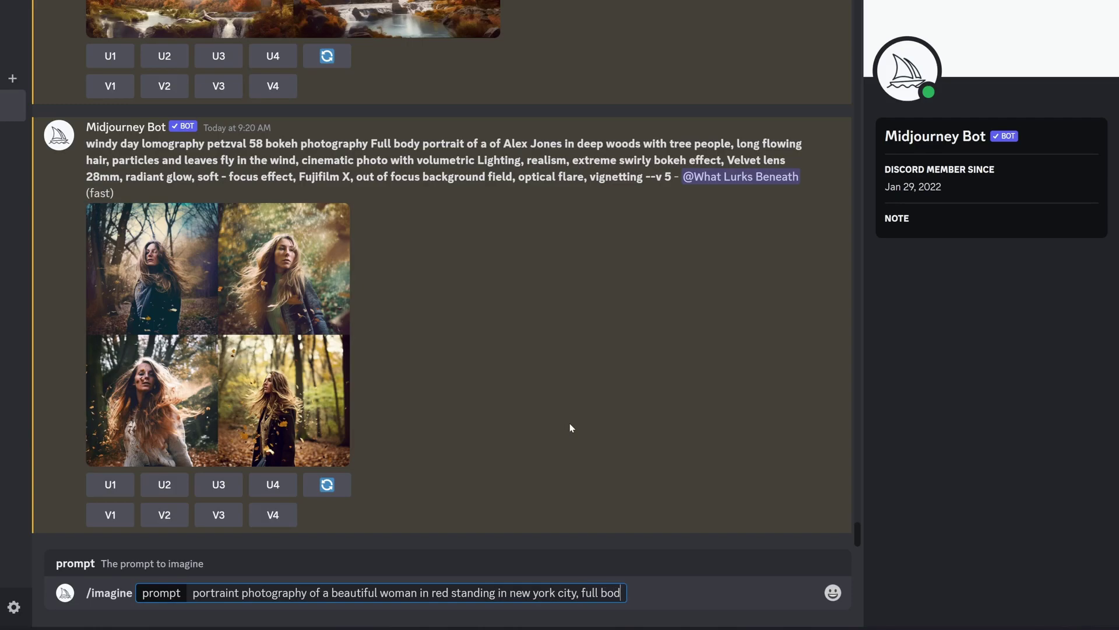
type("y shot")
- Append --ar 16:9, send the prompt, and enlarge the resulting grid
type("--")
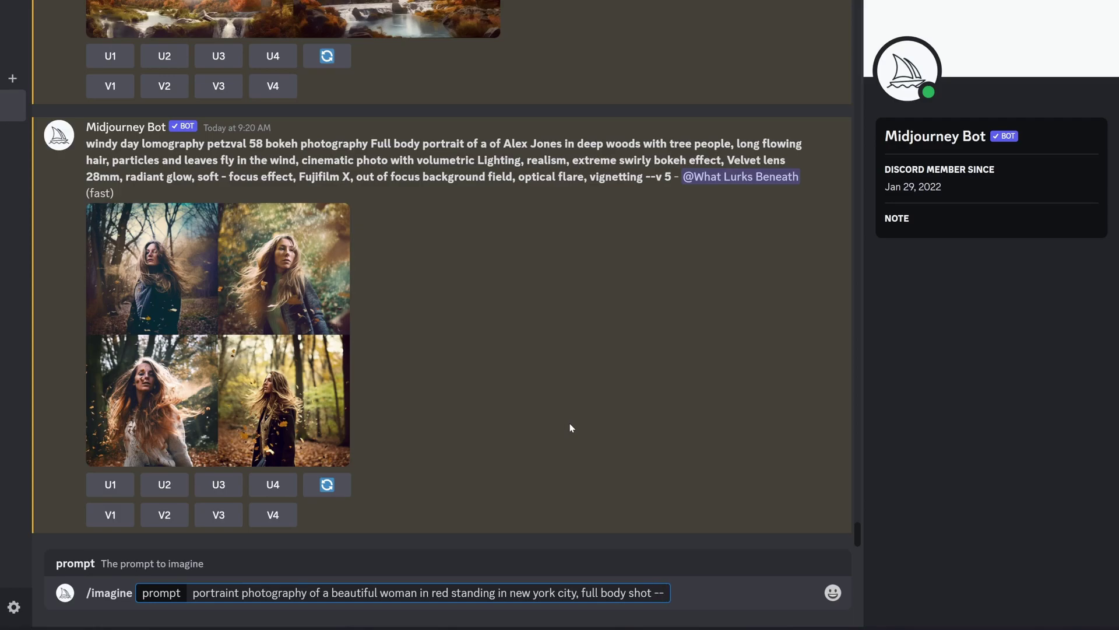
type("ar 16:9")
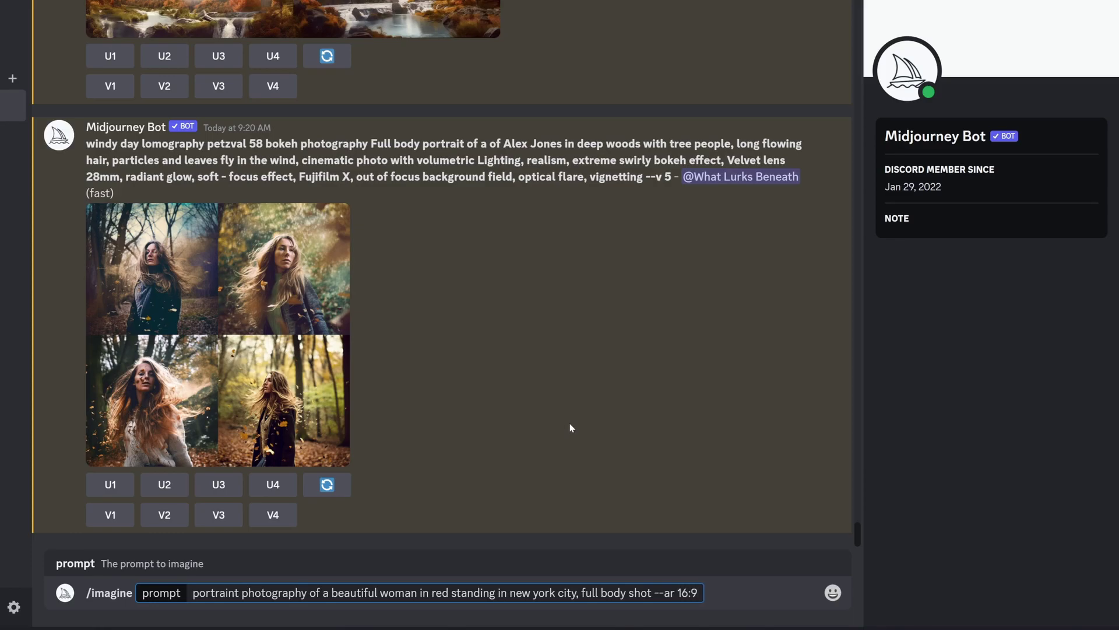
key("Return")
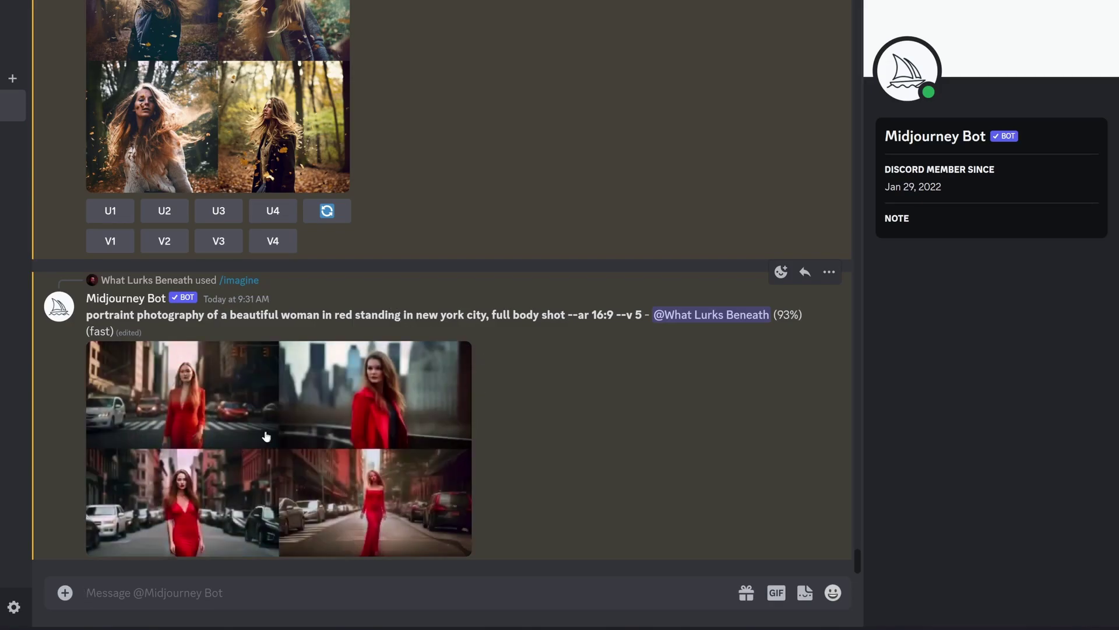
left_click(278, 485)
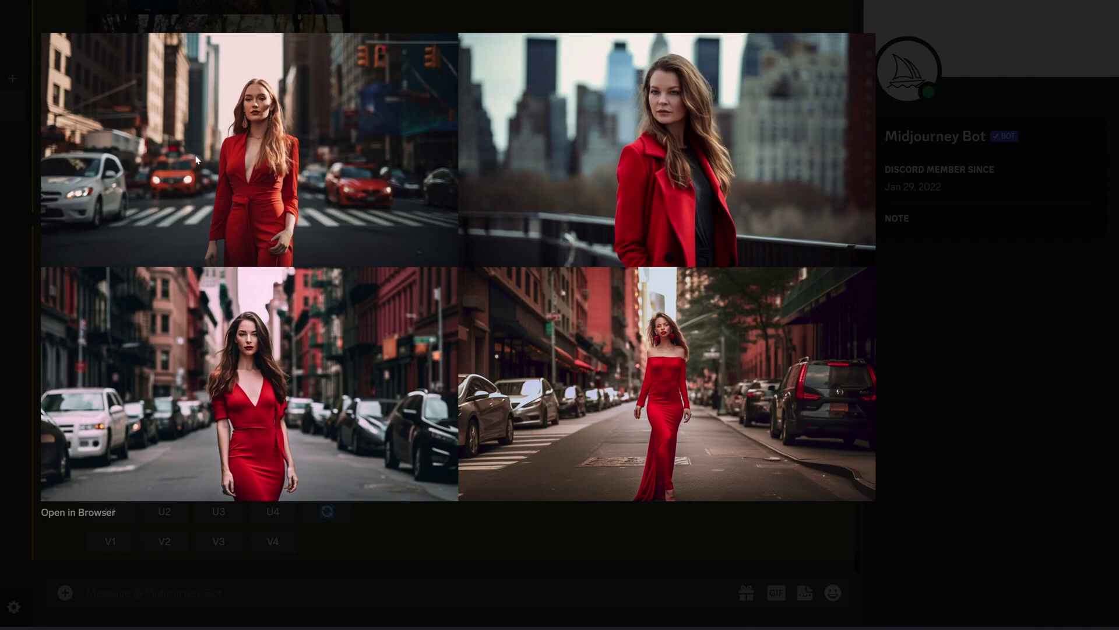
- Resend the woman-in-red prompt with the 'portraint' typo fixed and --c 100 appended
key("Escape")
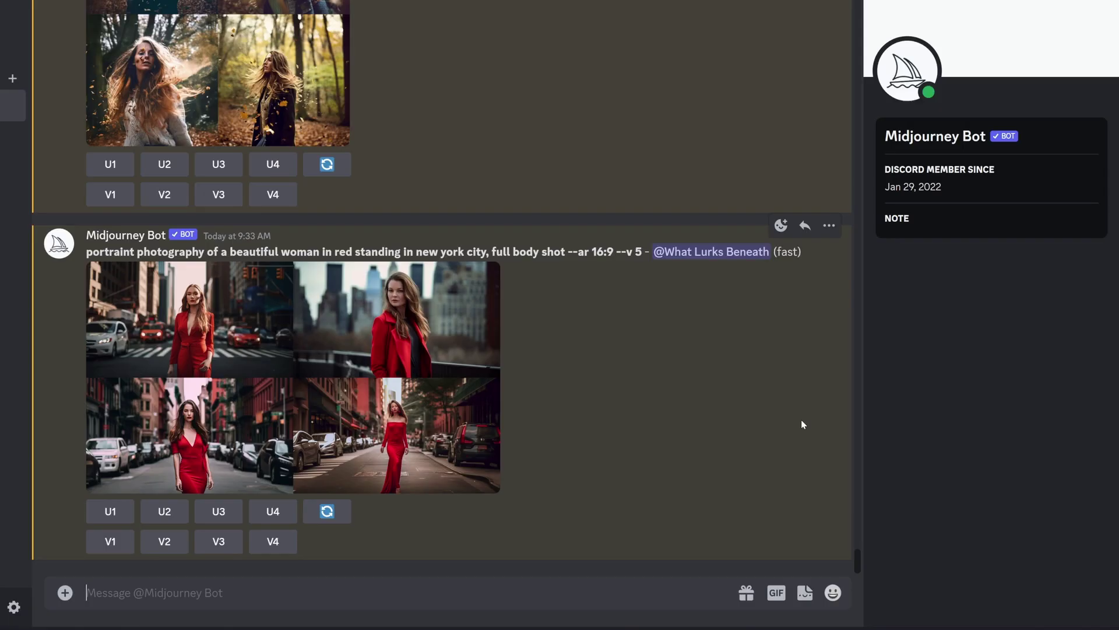
type("/")
key("Return")
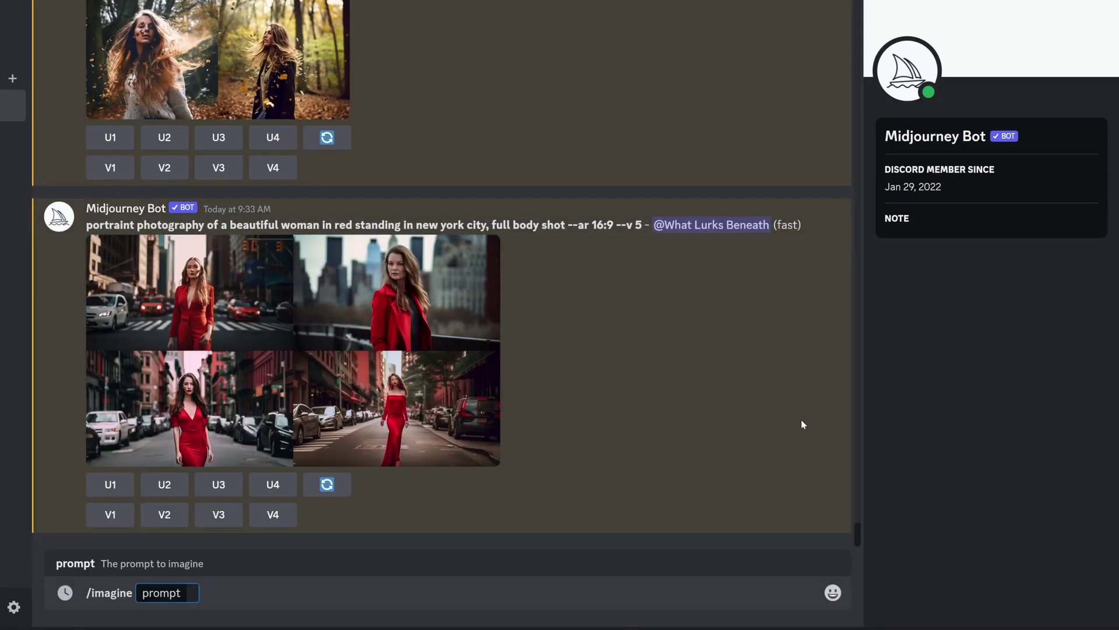
type("portraint photography of a beautiful woman in red standing in new york city, full body shot")
left_click(230, 592)
key("BackSpace")
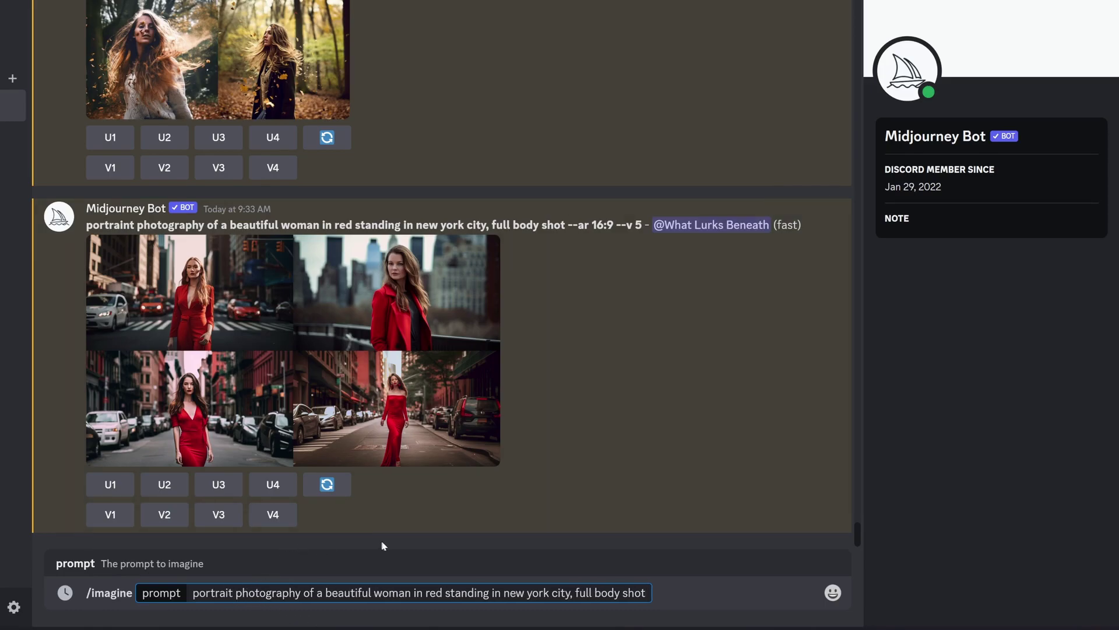
key("End")
type("--c")
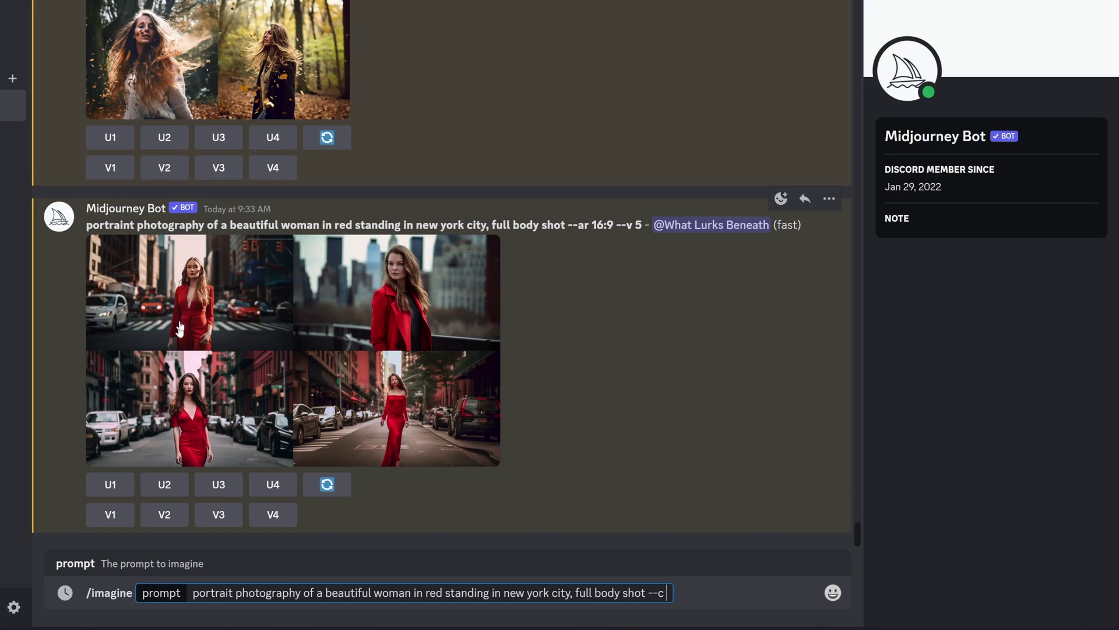
type("100")
key("Return")
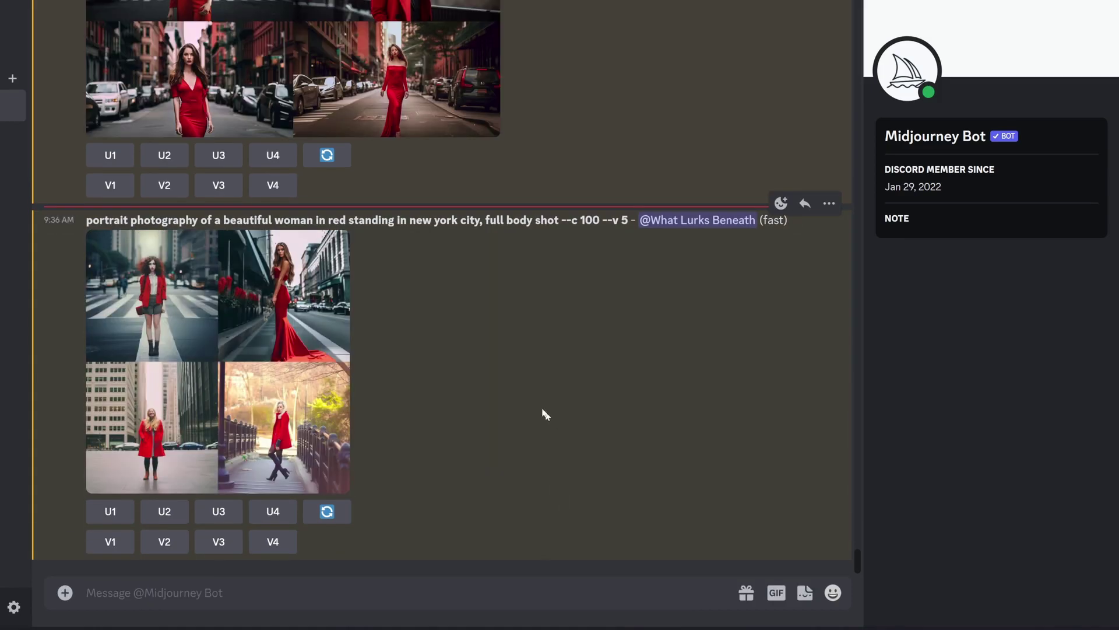
- Enlarge the chaos 100 grid of the woman in red to inspect it
type("88")
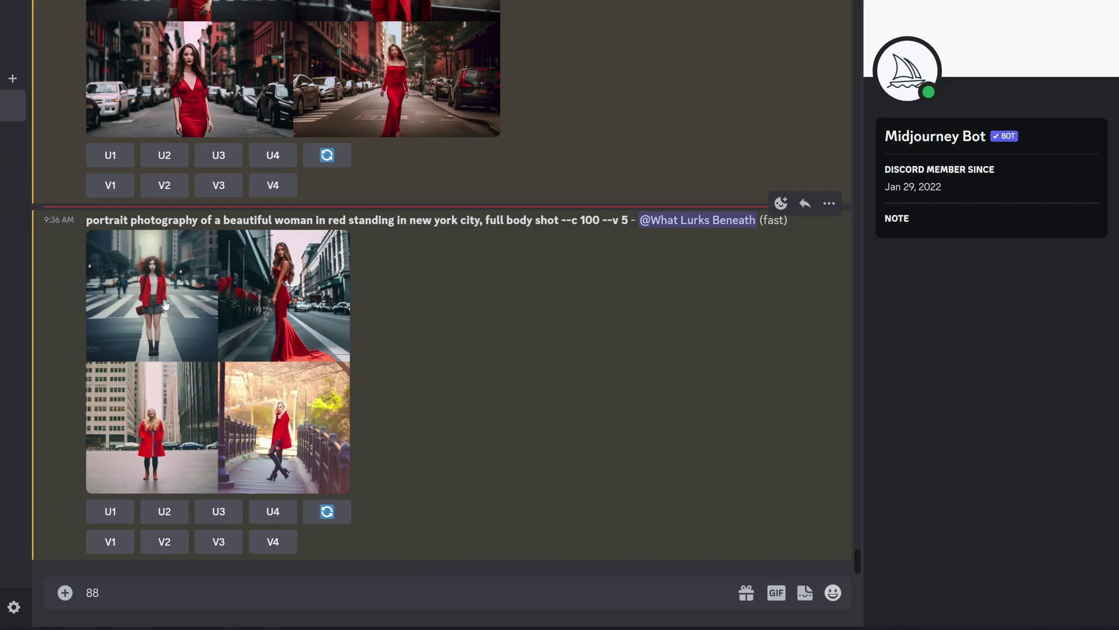
left_click(164, 299)
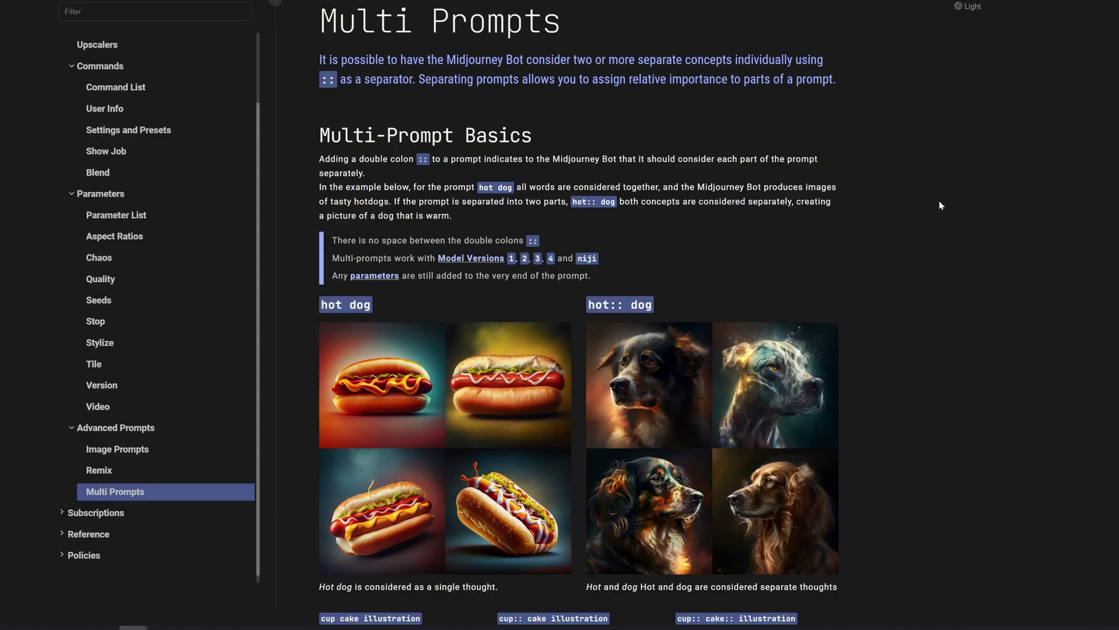
- Scroll the Multi Prompts page past the hot dog and cup cake examples to Prompt Weights
scroll(939, 201, "up", 1)
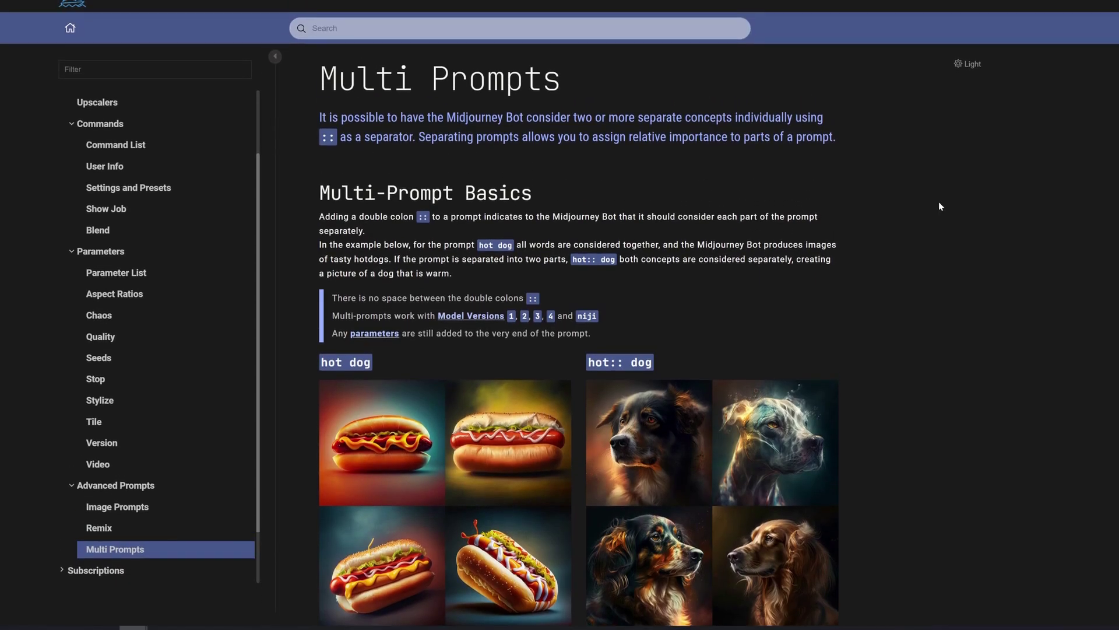
scroll(939, 203, "down", 1)
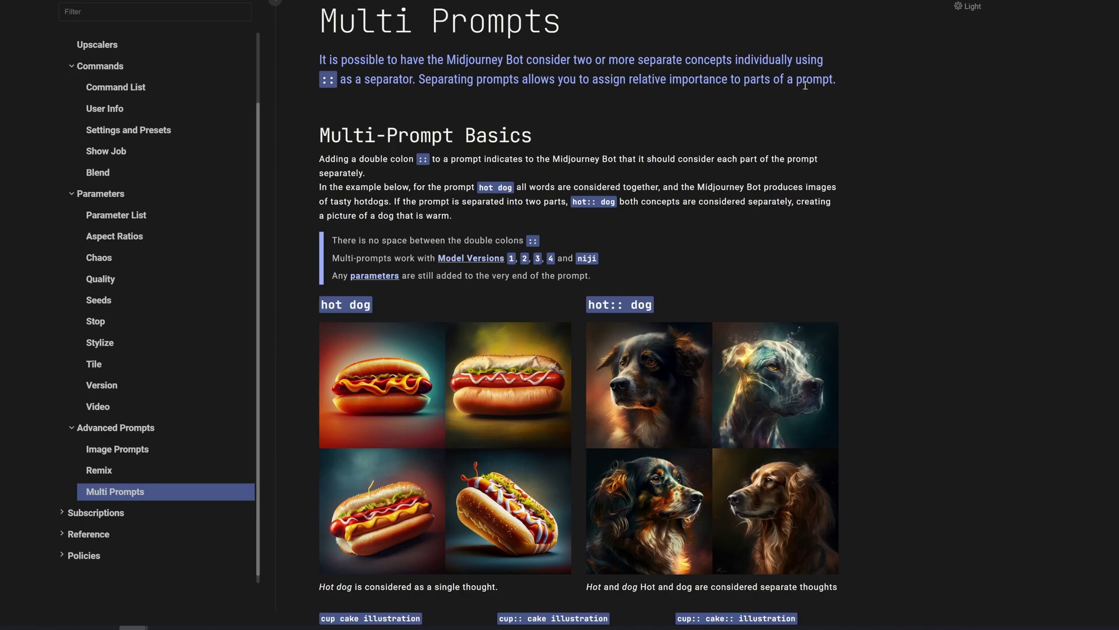
scroll(364, 93, "down", 4)
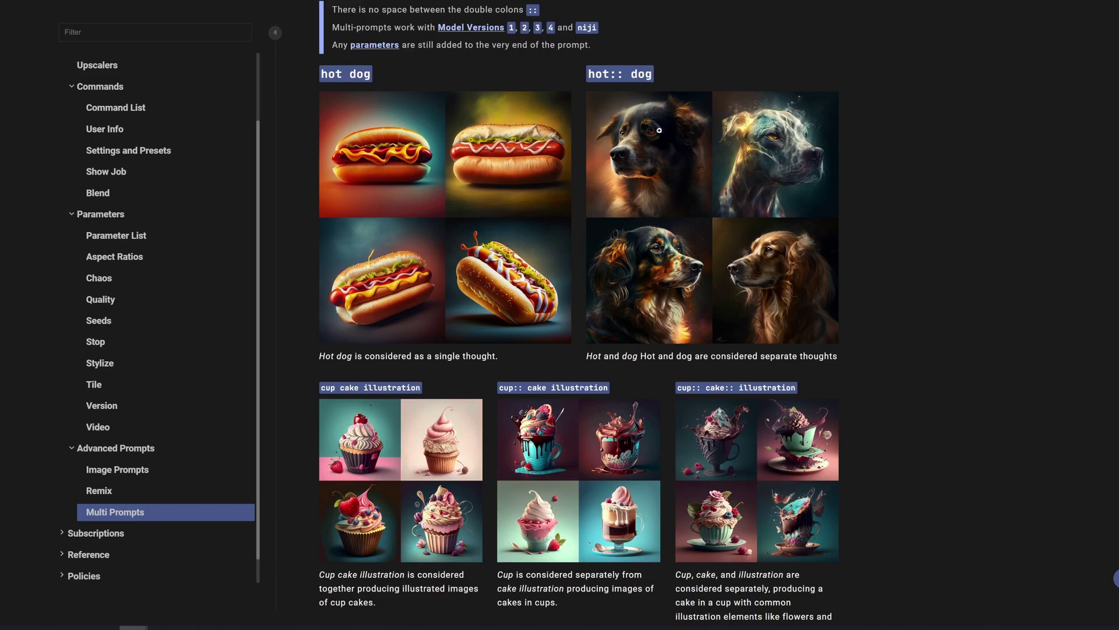
scroll(658, 130, "down", 5)
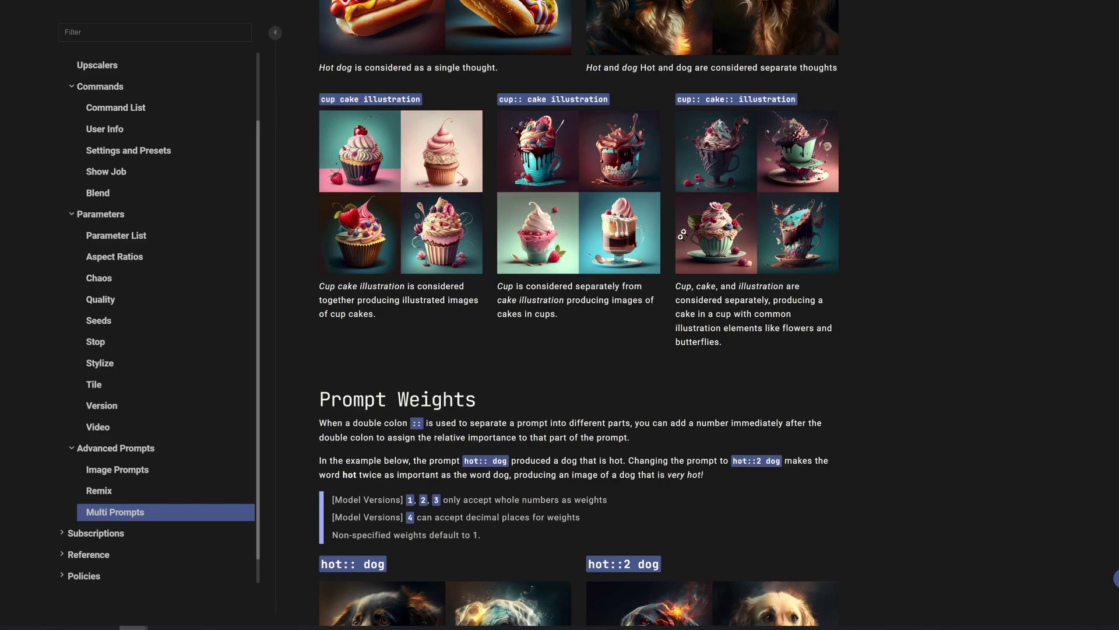
- Review the hot::2 dog Prompt Weights examples and scroll on to Negative Prompt Weights
scroll(526, 140, "down", 5)
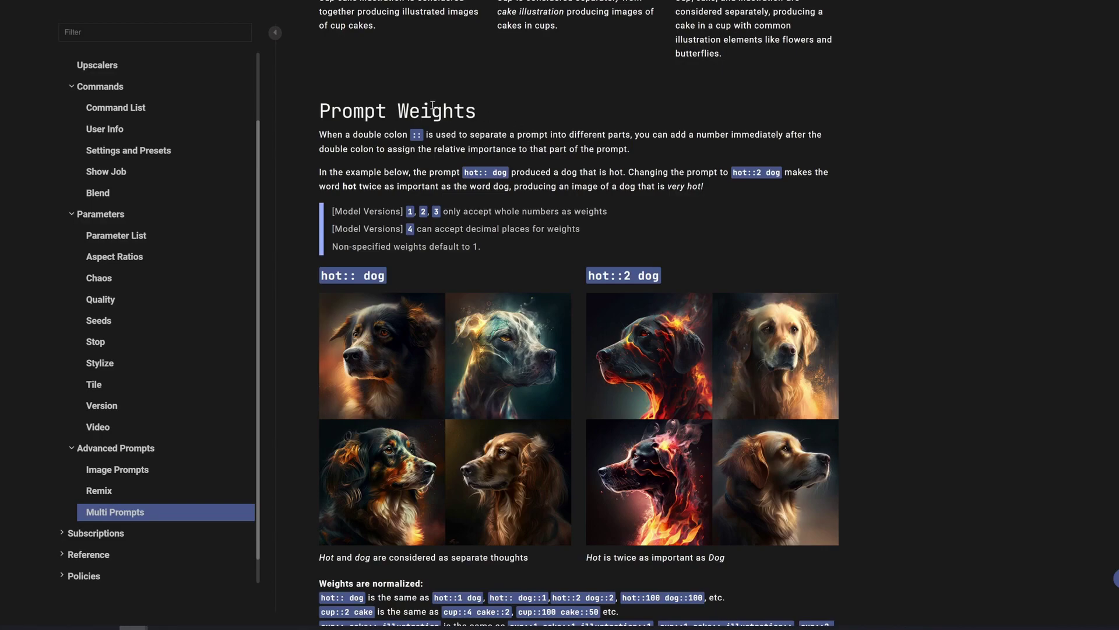
scroll(412, 115, "up", 6)
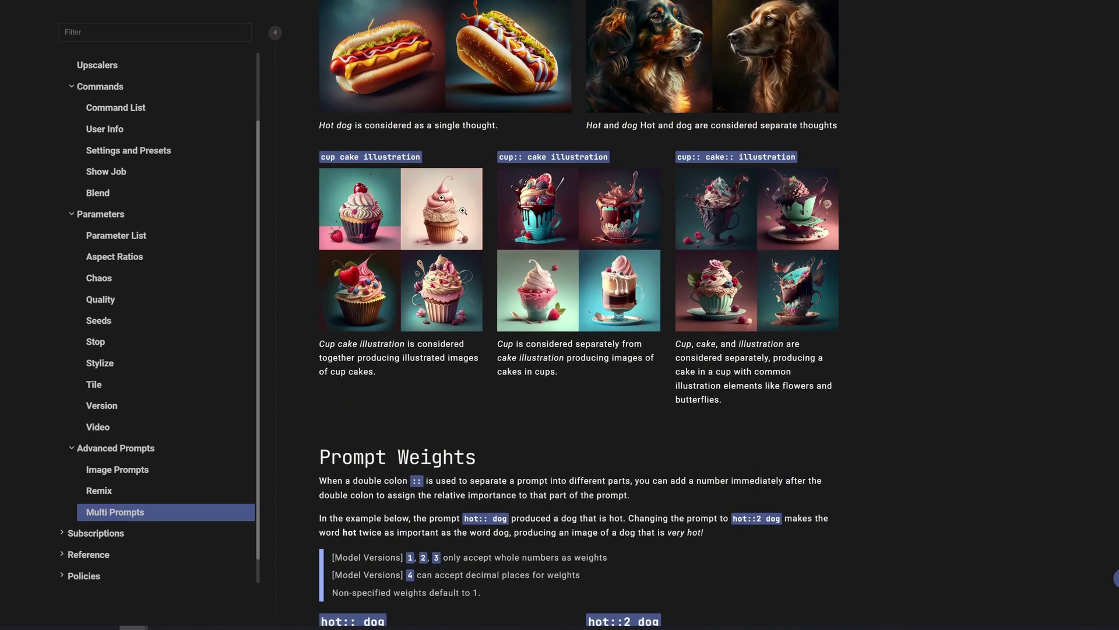
scroll(584, 203, "up", 4)
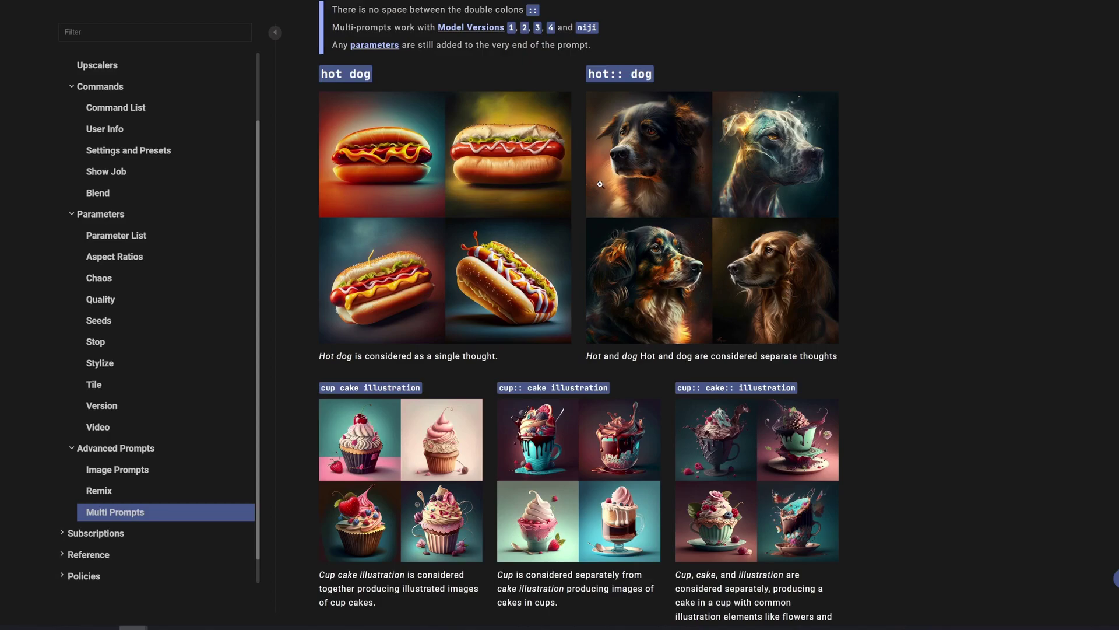
scroll(524, 163, "down", 10)
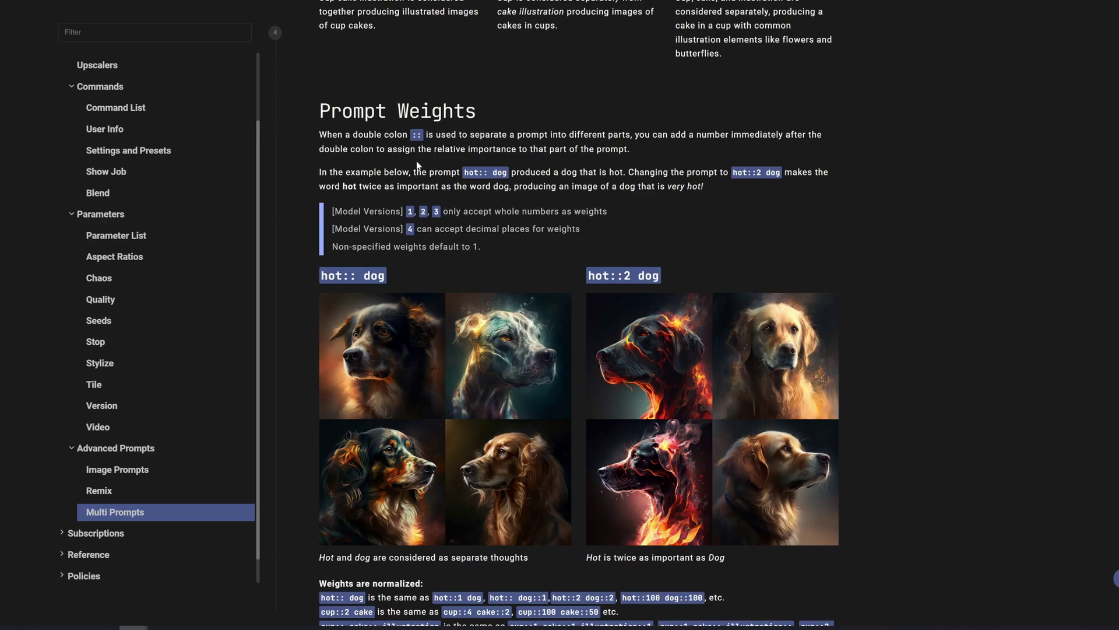
scroll(385, 306, "down", 1)
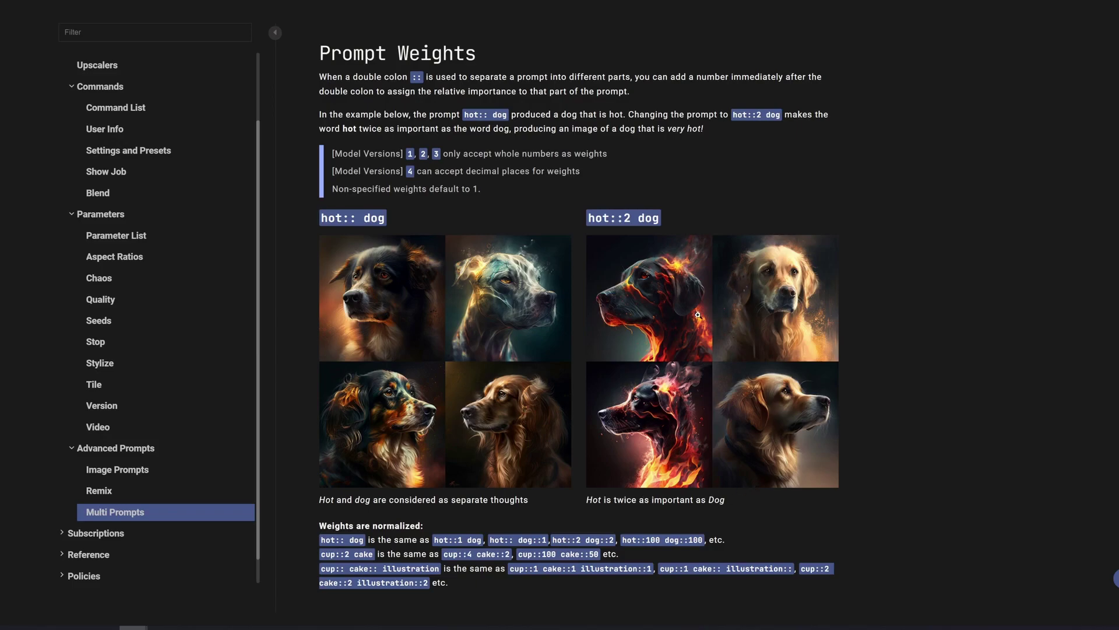
scroll(660, 402, "down", 5)
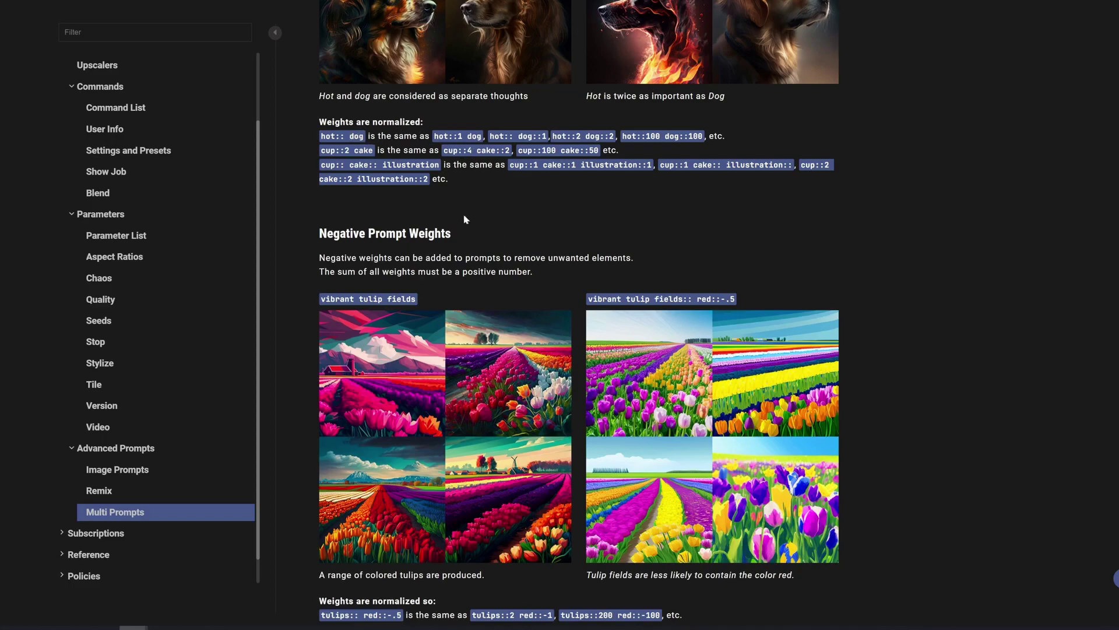
- Scroll back and forth through the tulip negative-weight example and The --no Parameter section
scroll(465, 221, "down", 1)
scroll(464, 221, "down", 1)
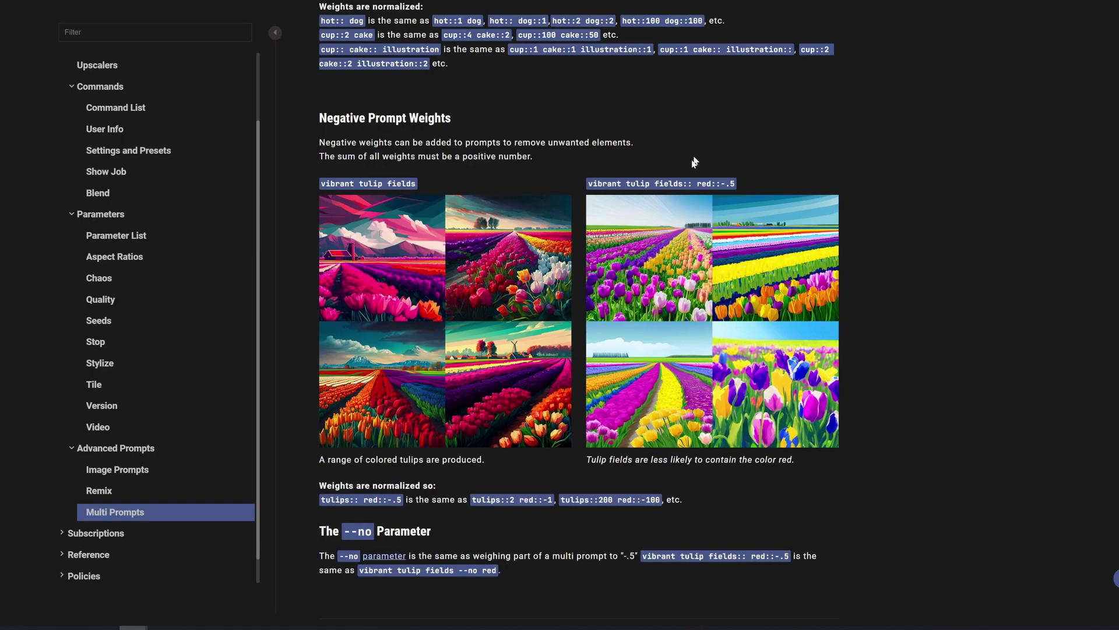
scroll(678, 318, "up", 2)
scroll(583, 316, "down", 3)
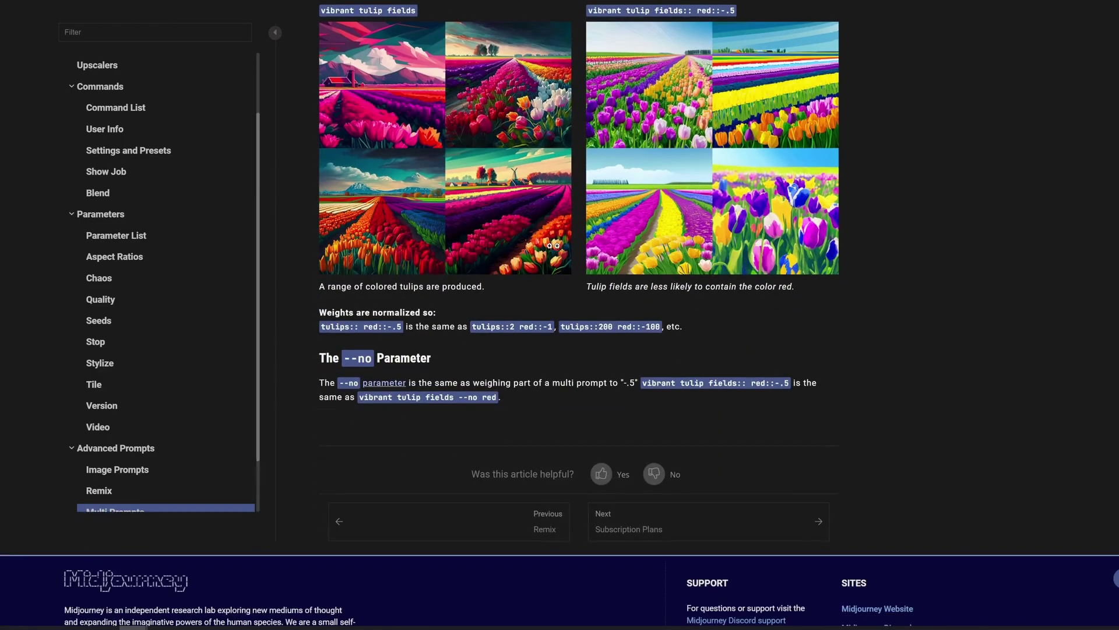
scroll(582, 316, "up", 3)
scroll(581, 316, "up", 3)
scroll(581, 316, "down", 3)
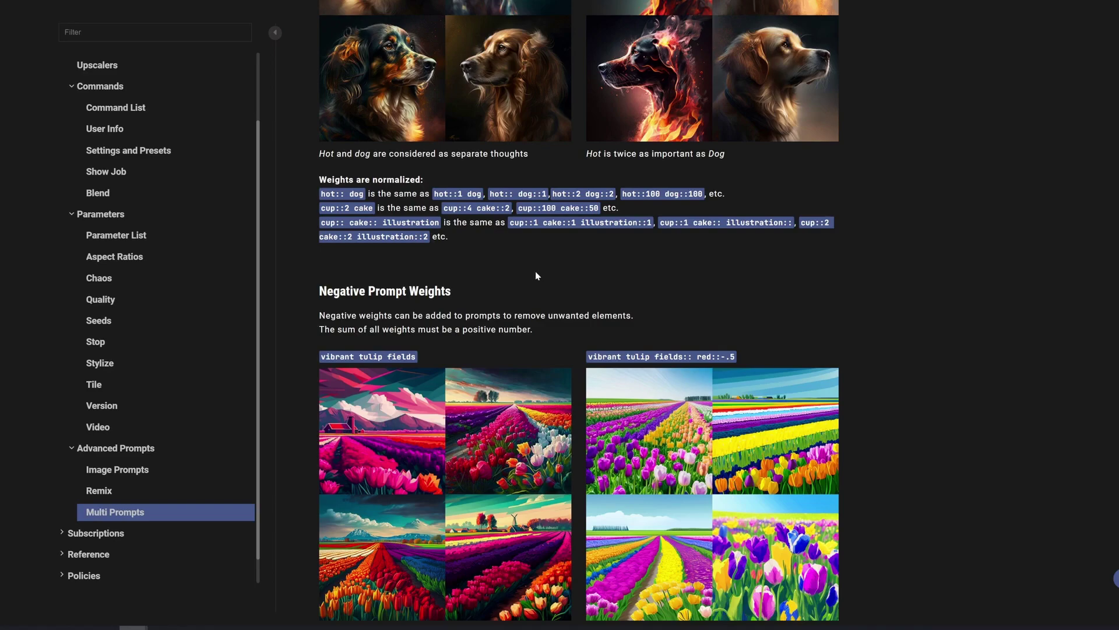
scroll(535, 271, "up", 3)
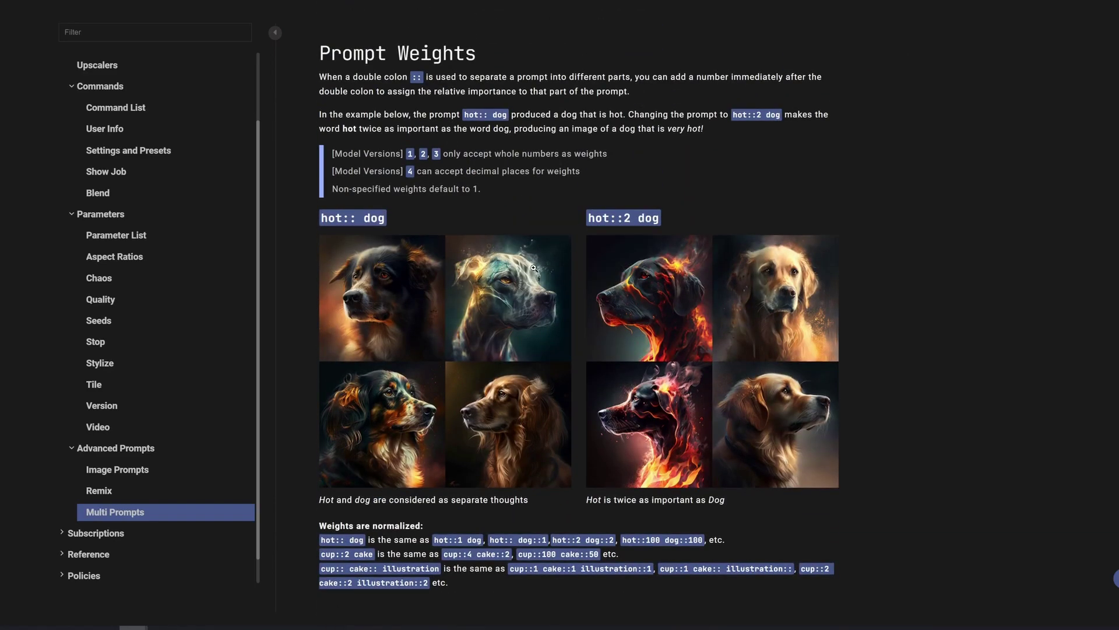
scroll(534, 270, "down", 3)
scroll(536, 265, "down", 2)
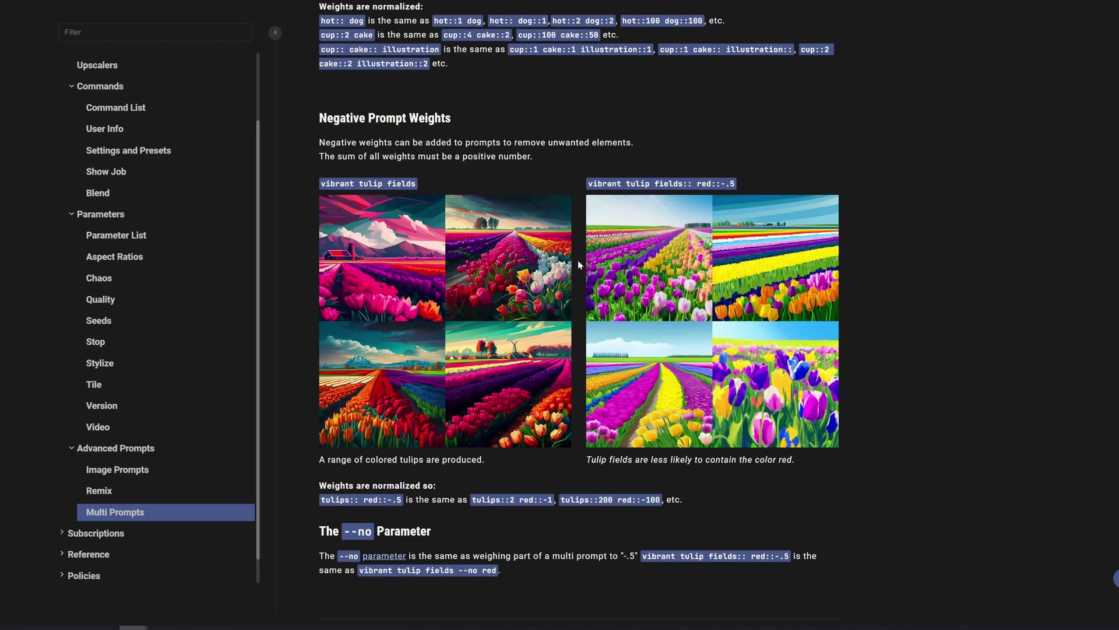
scroll(520, 238, "up", 3)
scroll(477, 121, "up", 2)
scroll(430, 107, "down", 5)
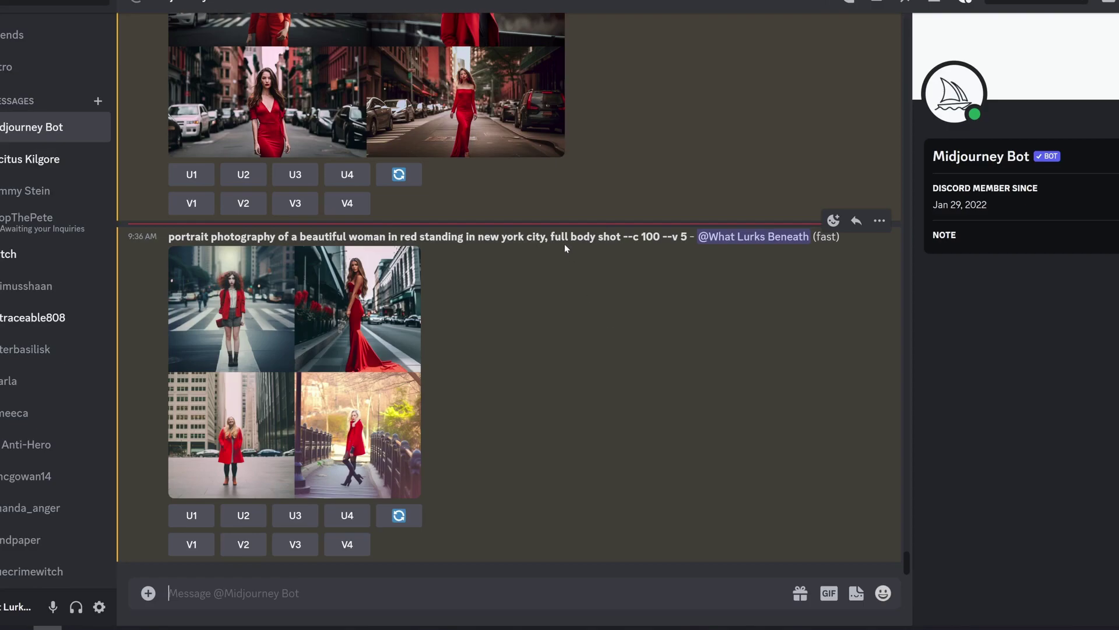
- Paste the /imagine prompt with red::2, new york city::0.5 and --no sky into the message box
type("/imagine prompt portrait photography of a beautiful woman in red::2 standing in new york city::0.5, full body shot --no sky")
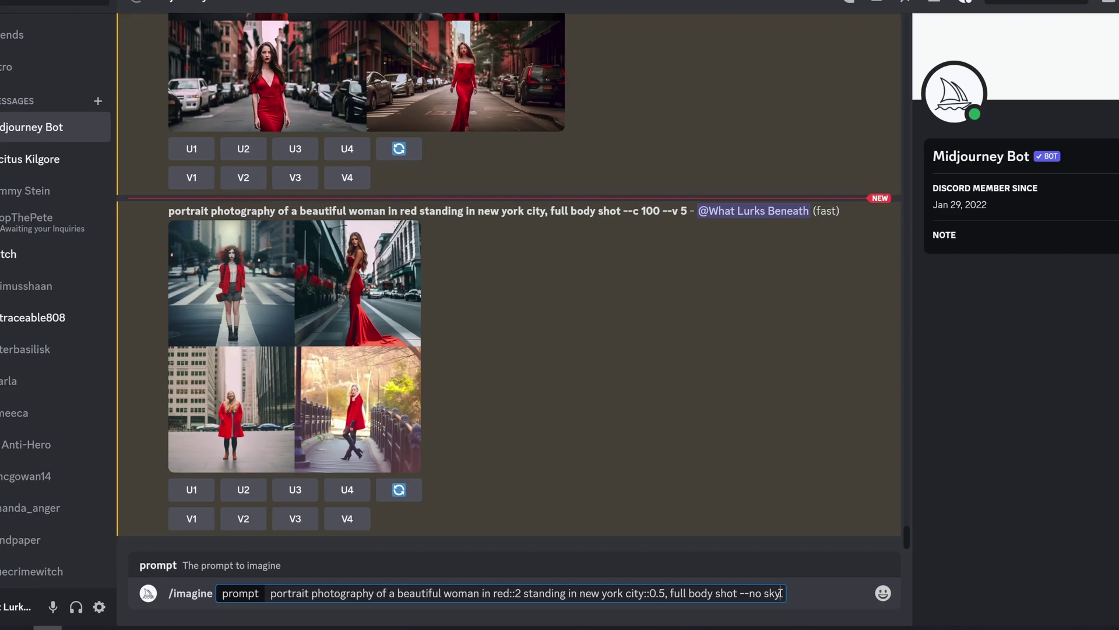
scroll(461, 70, "up", 3)
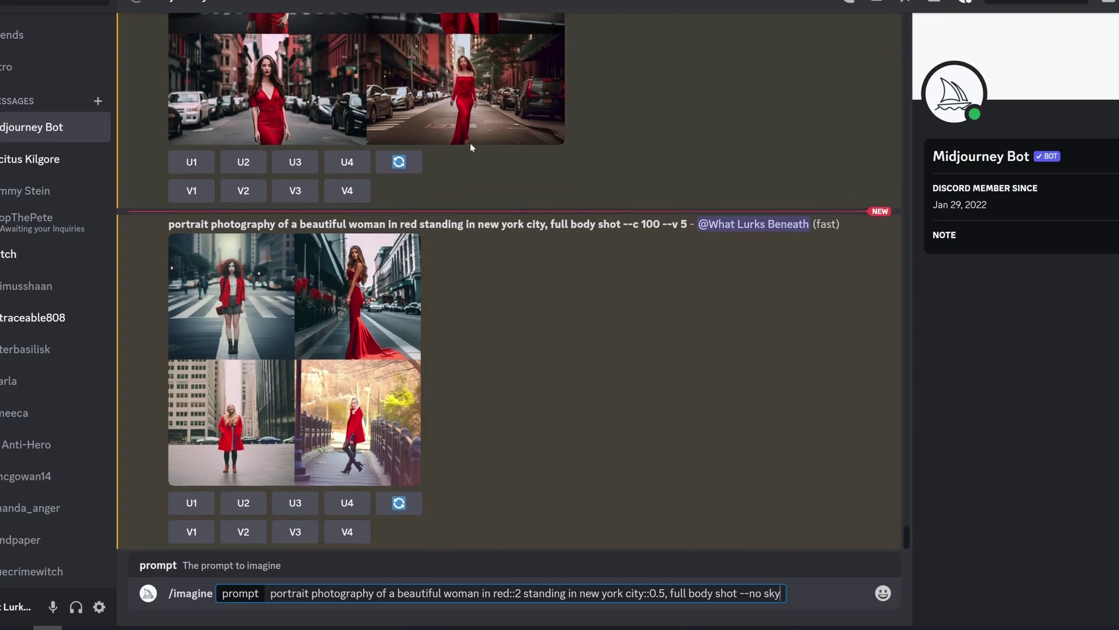
scroll(466, 288, "down", 3)
scroll(435, 319, "down", 1)
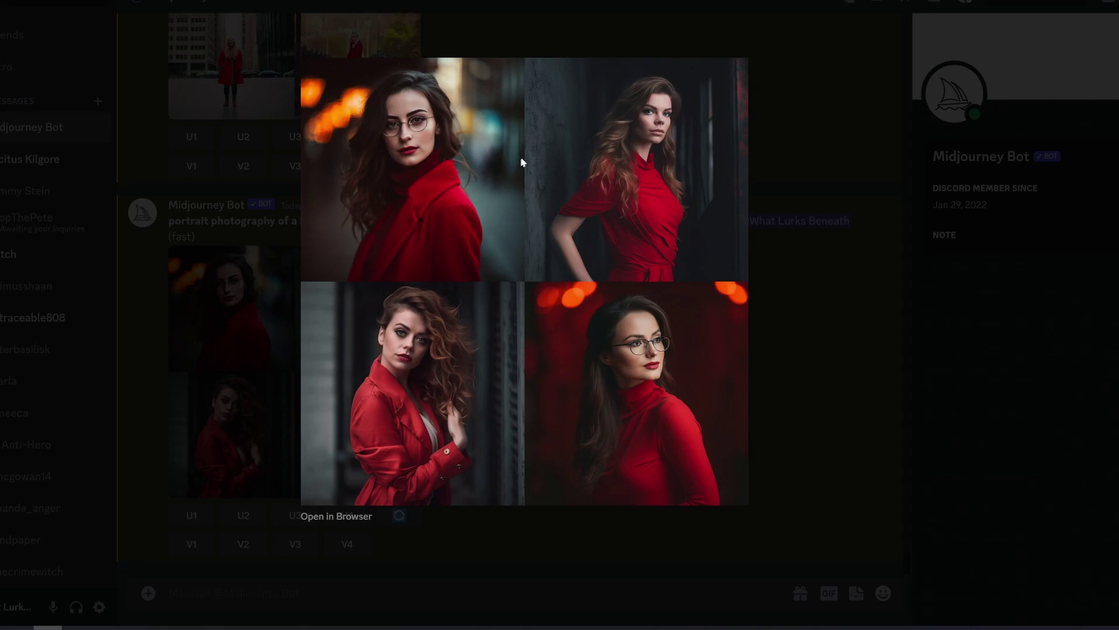
- Close the enlarged result image and scroll briefly through the Midjourney Bot conversation
left_click(827, 383)
scroll(447, 170, "up", 5)
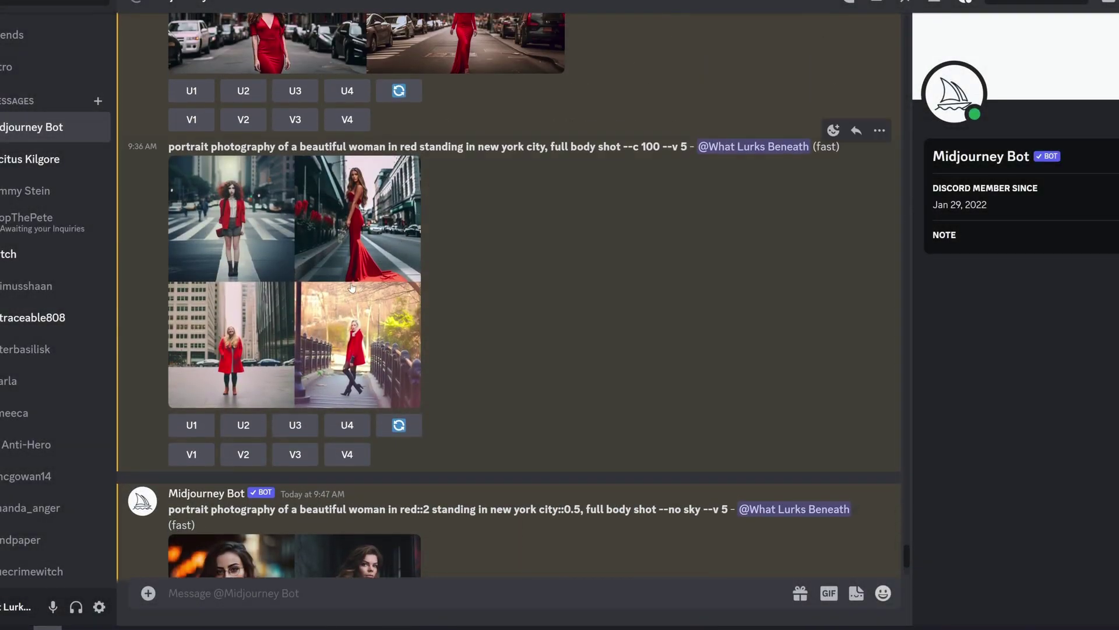
scroll(502, 156, "up", 3)
scroll(479, 188, "down", 8)
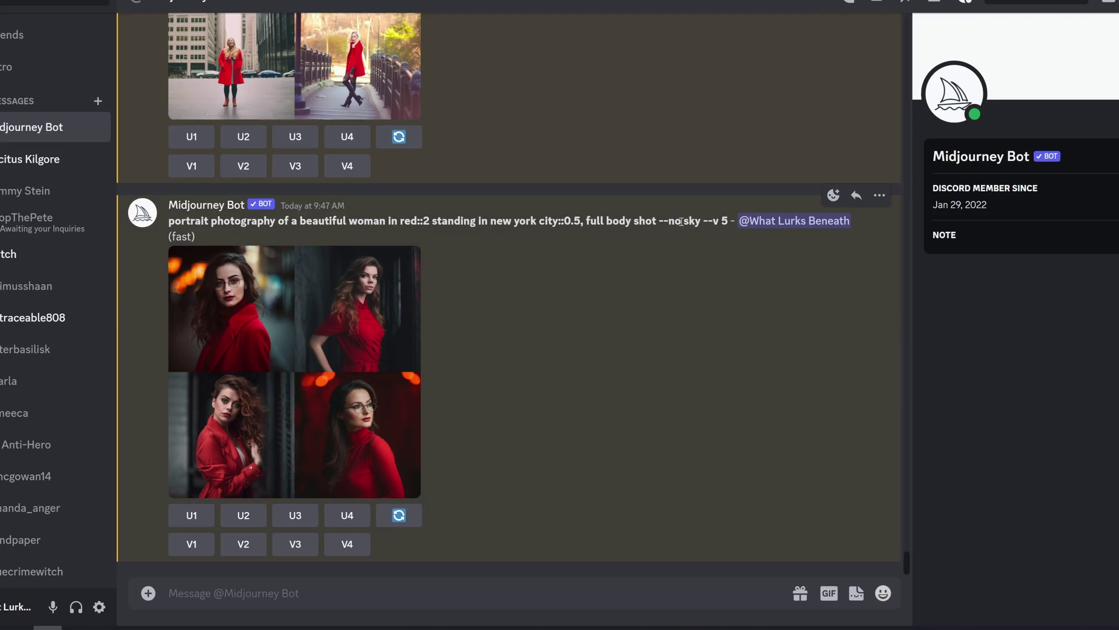
- Enlarge the red::2 --no sky woman-in-red grid, then compare it with the --c 100 grid above
left_click(272, 308)
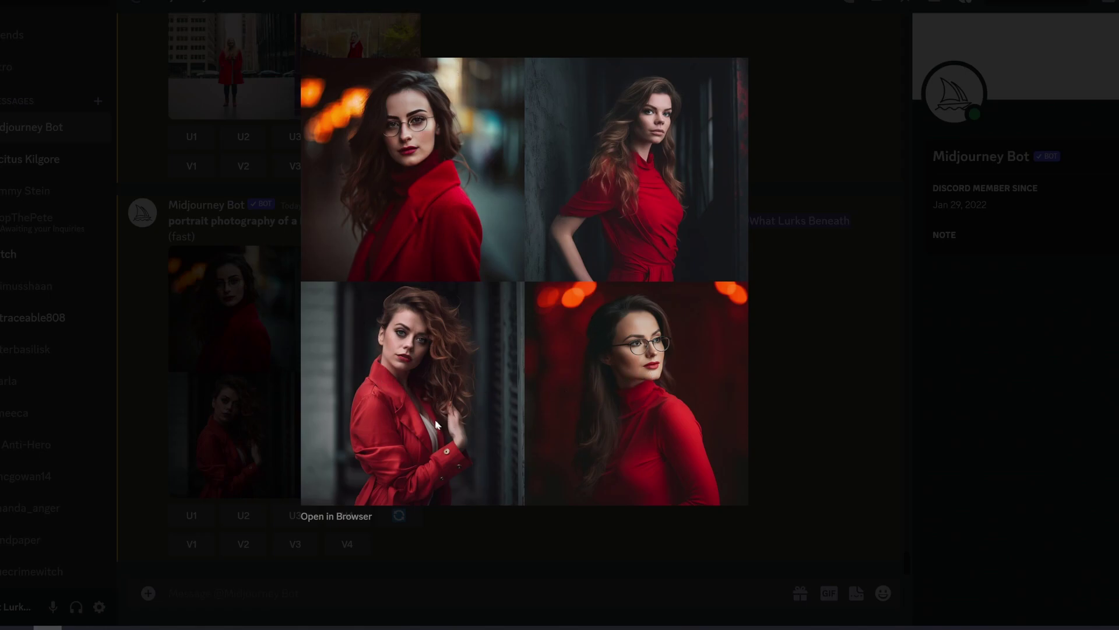
key("Escape")
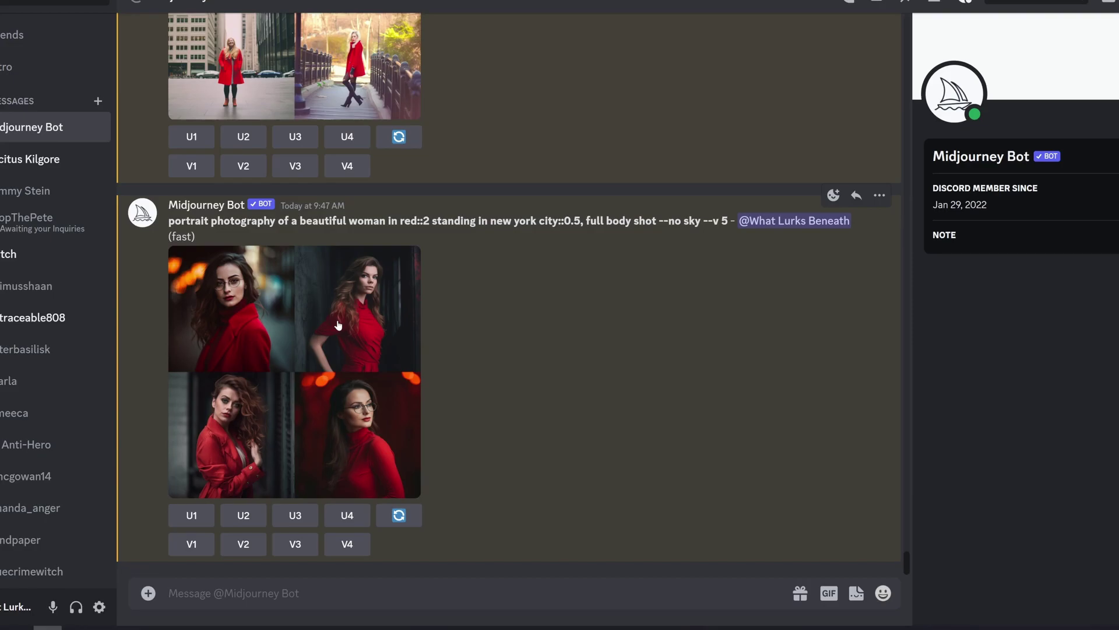
scroll(338, 324, "up", 3)
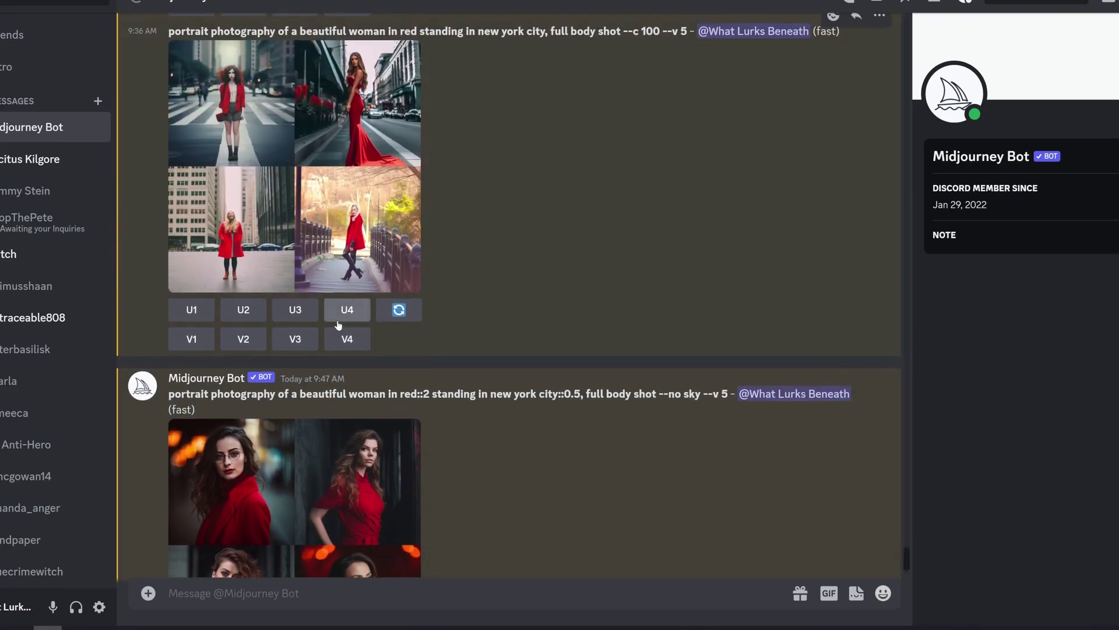
scroll(338, 325, "down", 3)
scroll(338, 325, "up", 5)
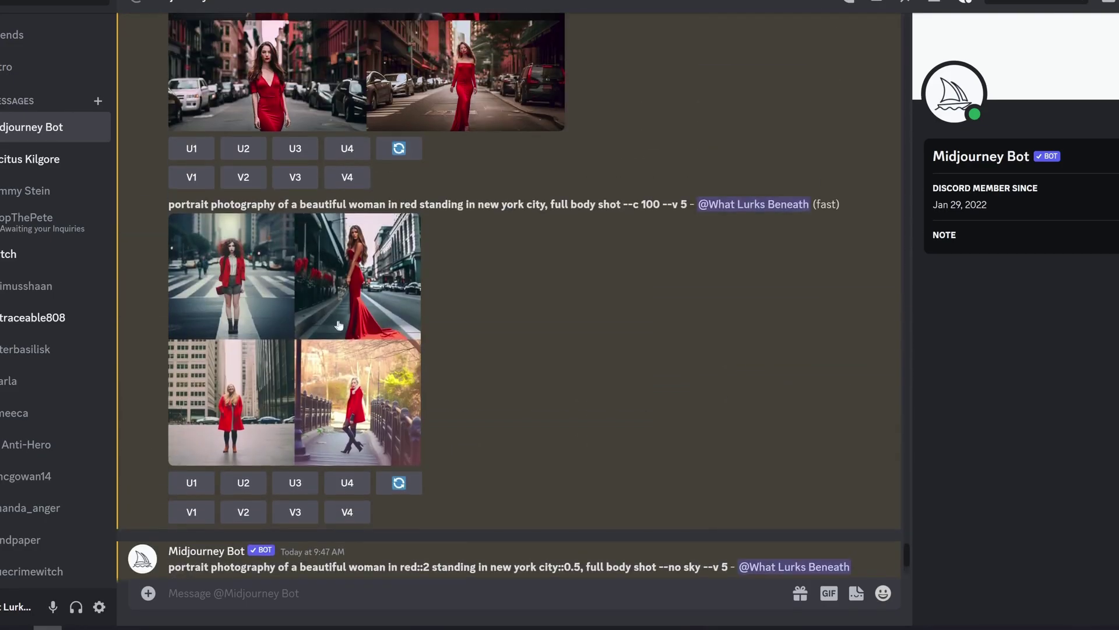
scroll(612, 221, "down", 5)
scroll(586, 233, "down", 1)
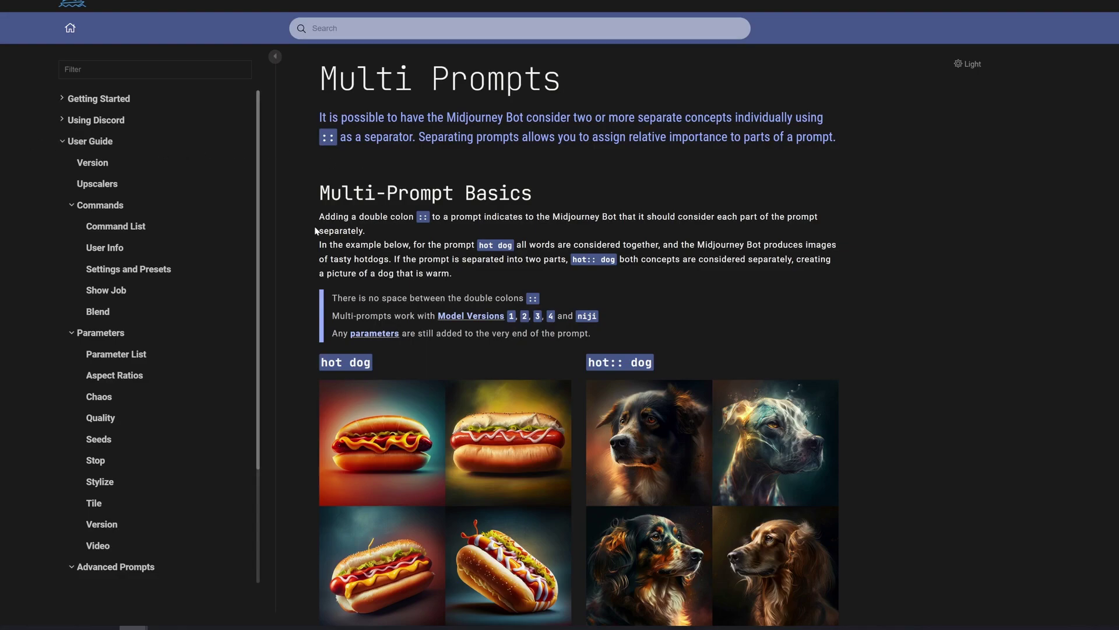
- Scroll the Multi Prompts page down to the Prompt Weights examples
scroll(314, 226, "down", 5)
scroll(312, 225, "down", 3)
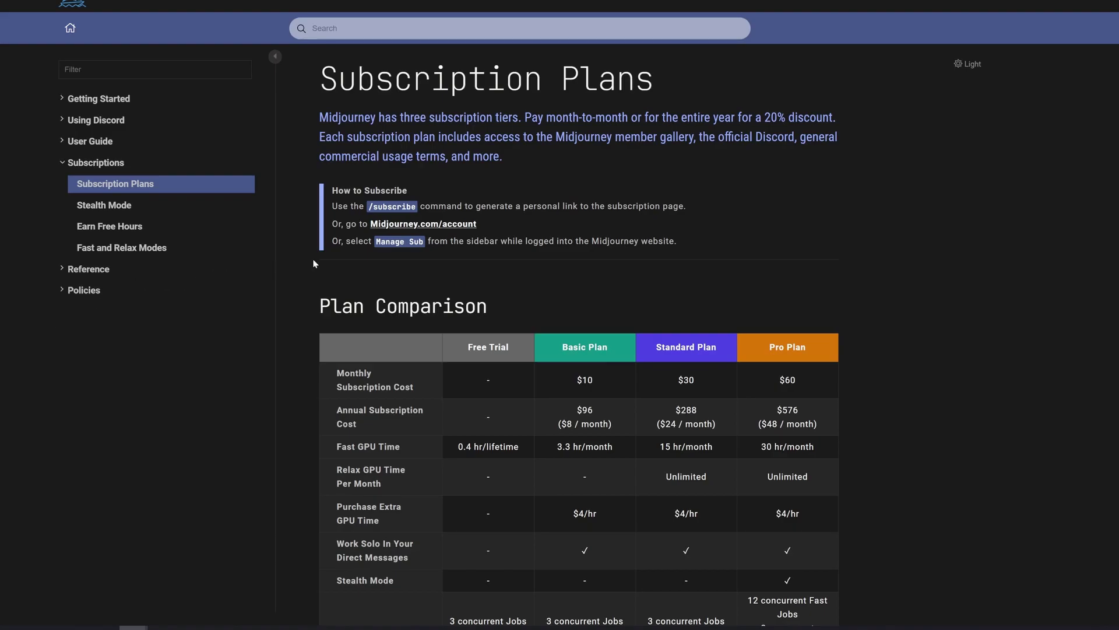
- Scroll the Subscription Plans page to show the full Free Trial, Basic, Standard and Pro comparison
scroll(233, 257, "down", 3)
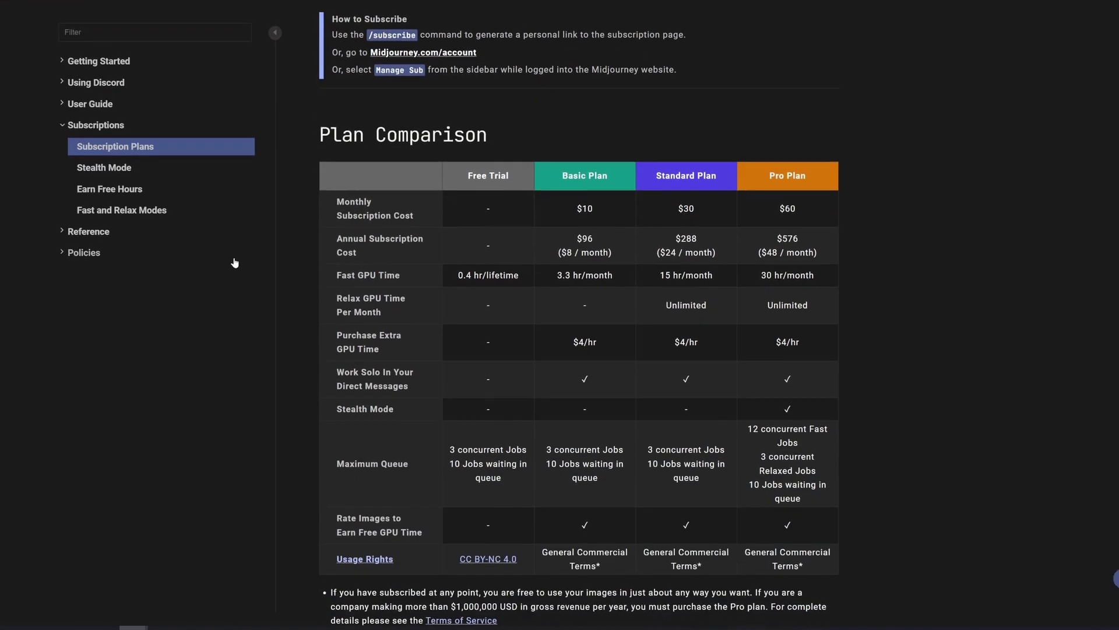
scroll(234, 259, "up", 3)
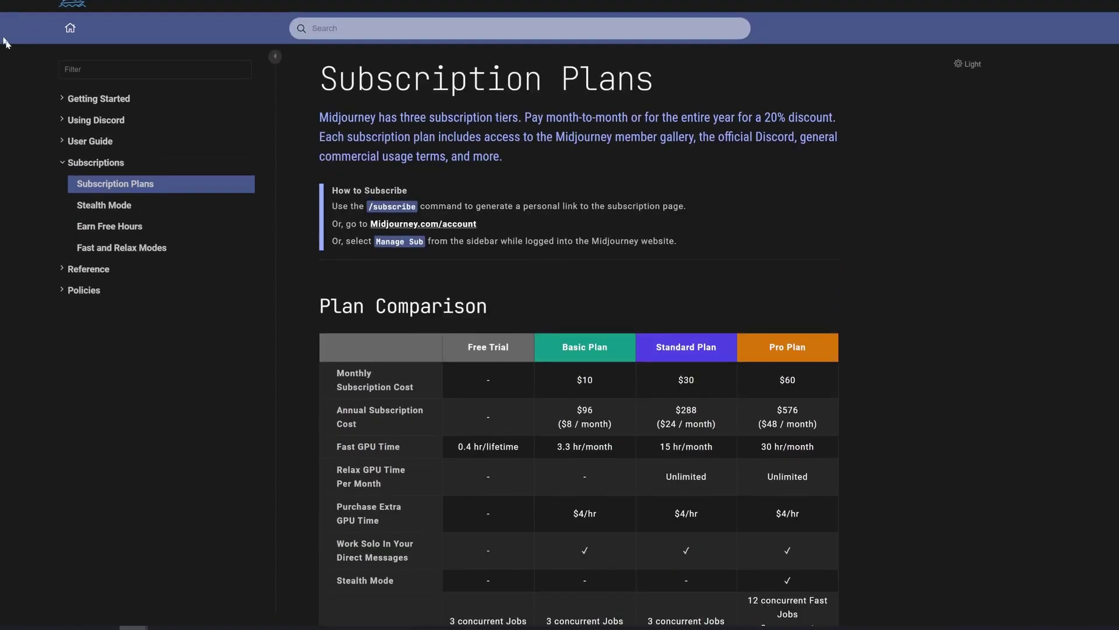
scroll(199, 384, "down", 3)
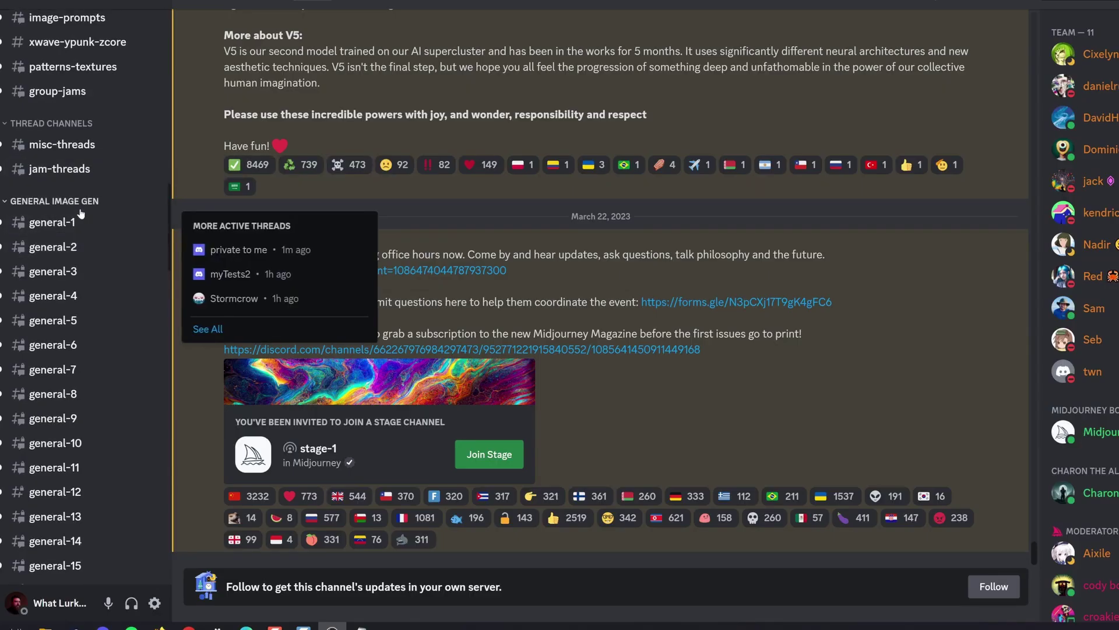
- Open the general-1 channel and scroll through other users' Midjourney images
left_click(71, 231)
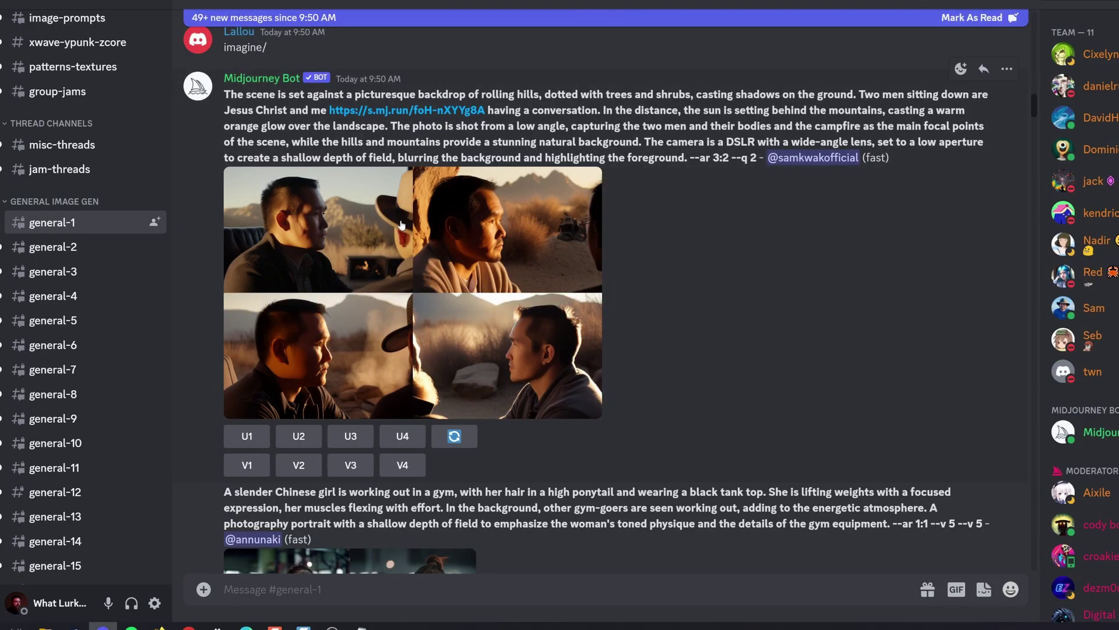
scroll(467, 319, "down", 10)
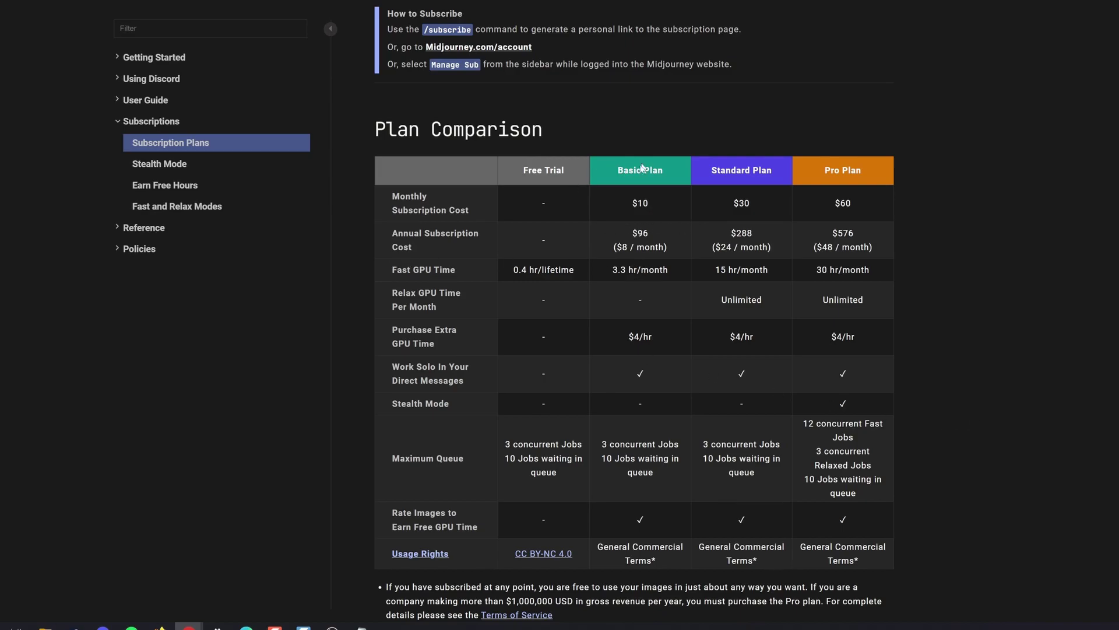
scroll(641, 169, "down", 6)
scroll(551, 270, "up", 5)
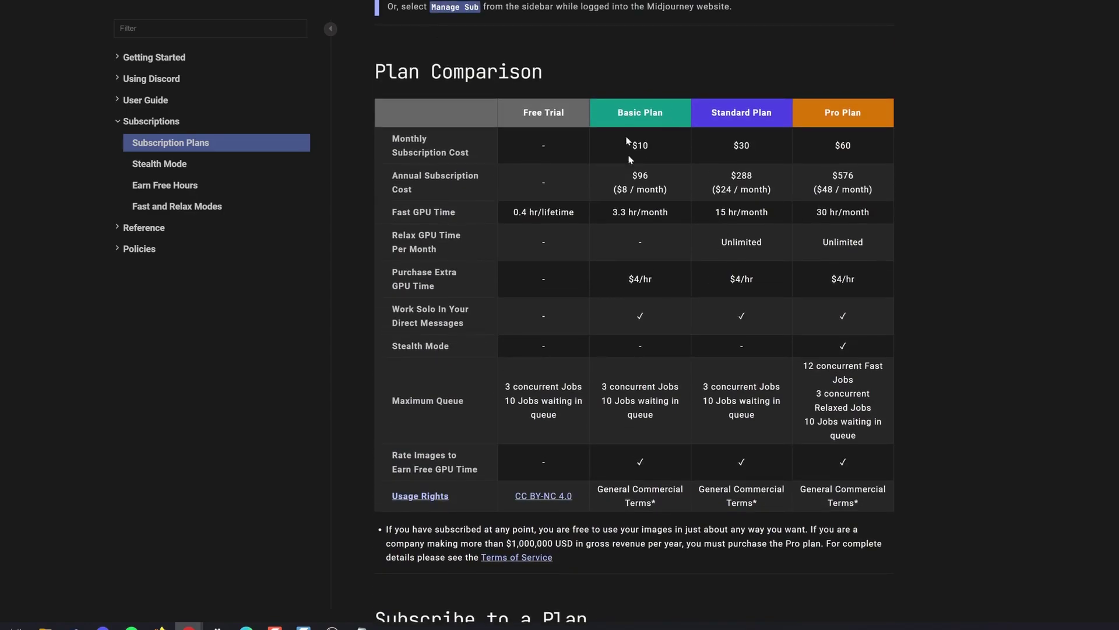
- Return to general-1 from the browser and keep browsing generations like the red Audi and badgers
key("alt+Tab")
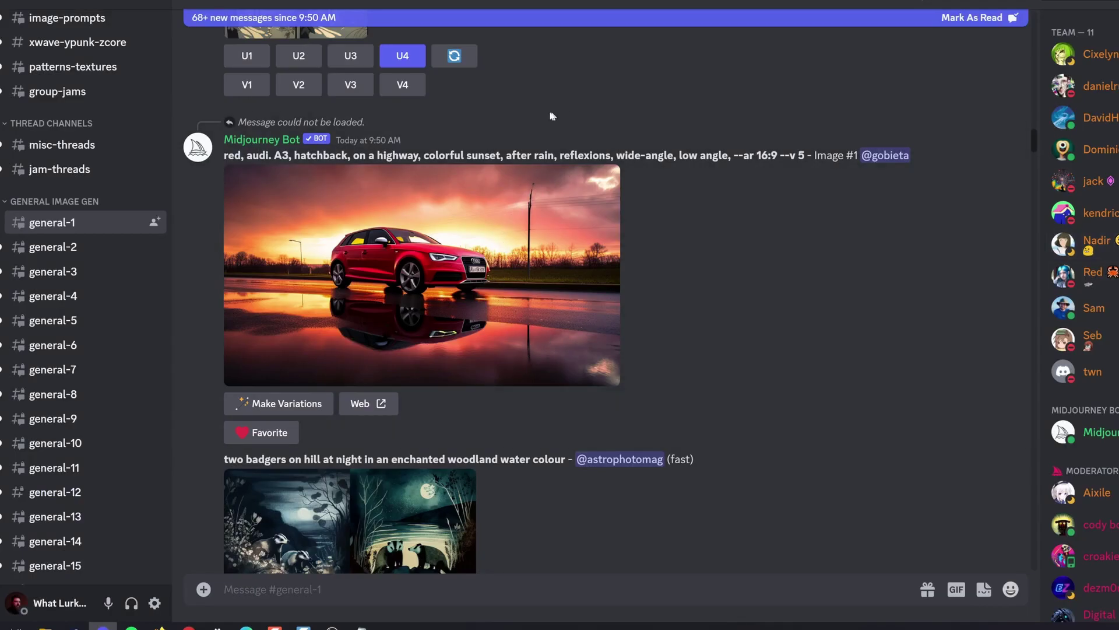
scroll(78, 218, "down", 3)
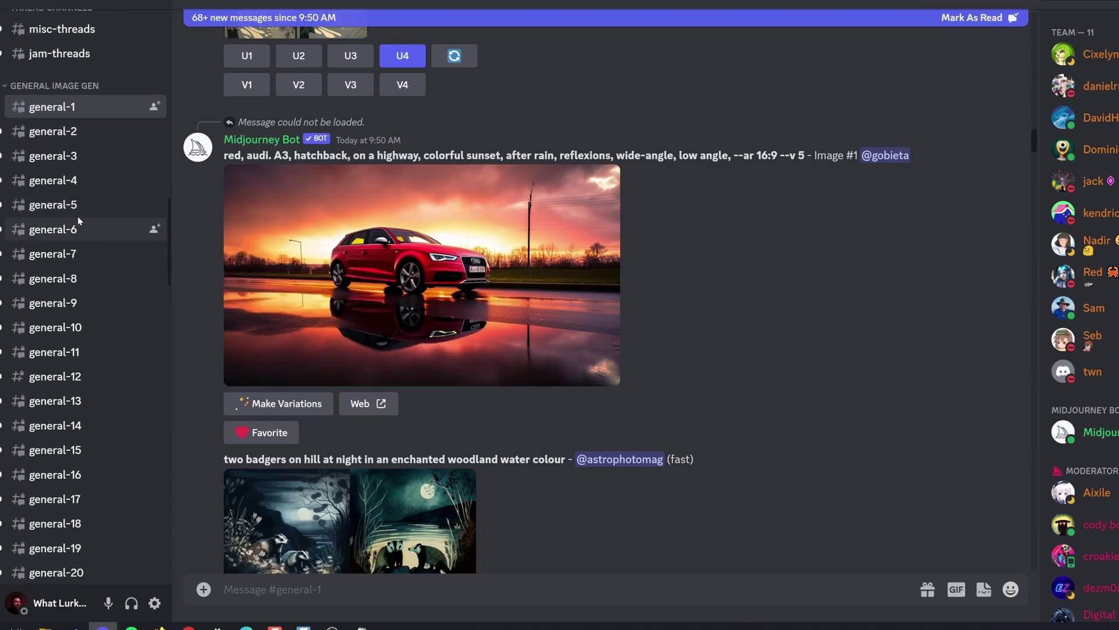
scroll(79, 217, "down", 5)
scroll(563, 285, "down", 5)
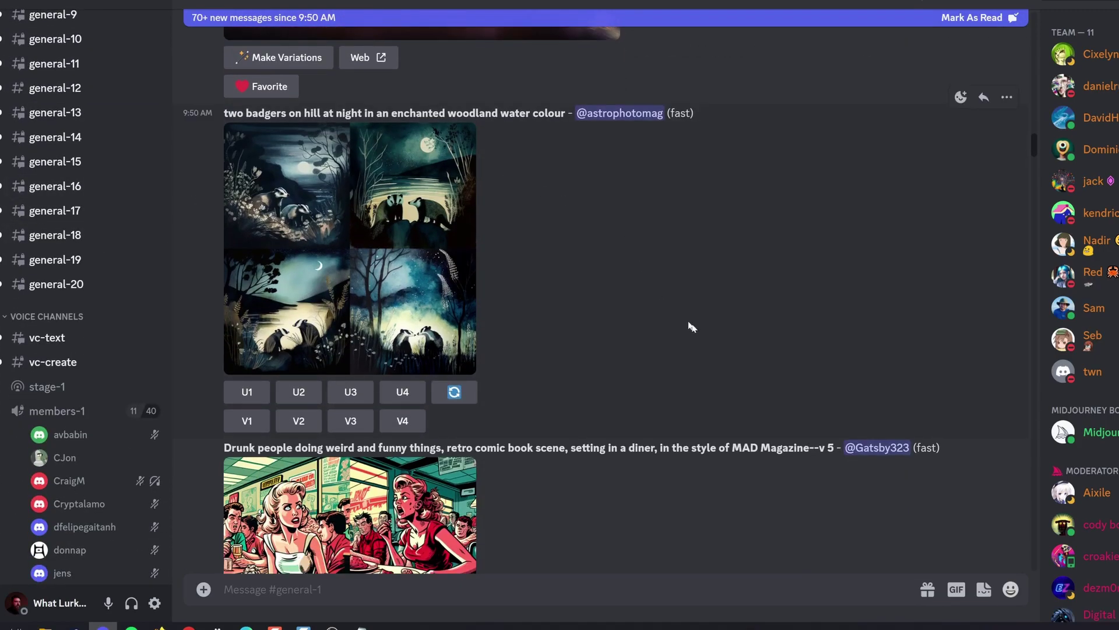
scroll(700, 331, "up", 5)
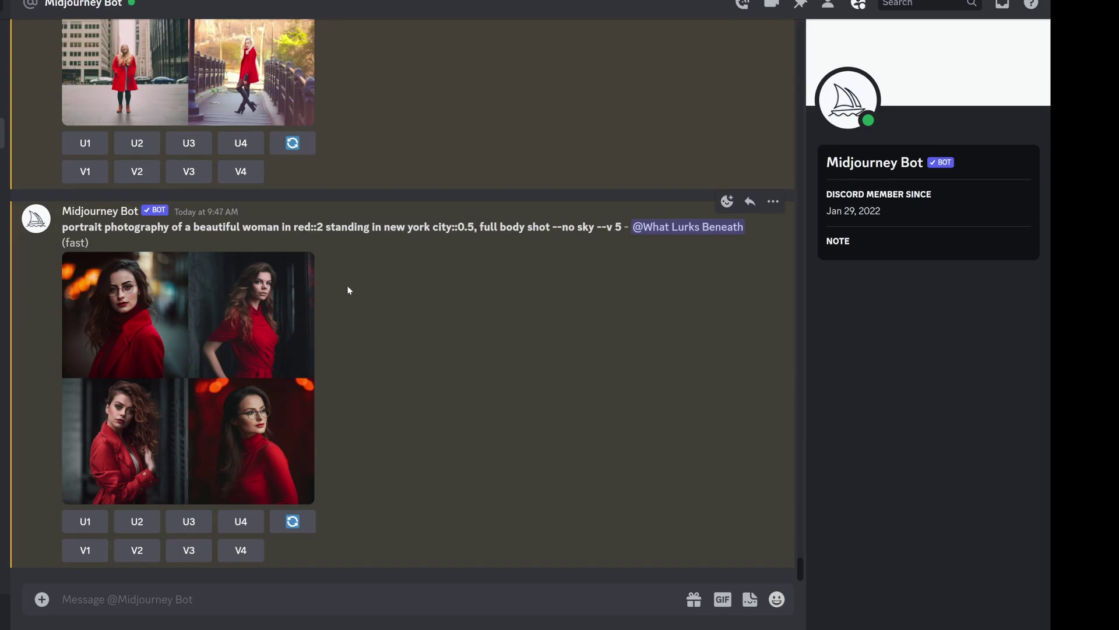
- Scroll up the Midjourney Bot DM to review older results, then back down
scroll(429, 369, "up", 10)
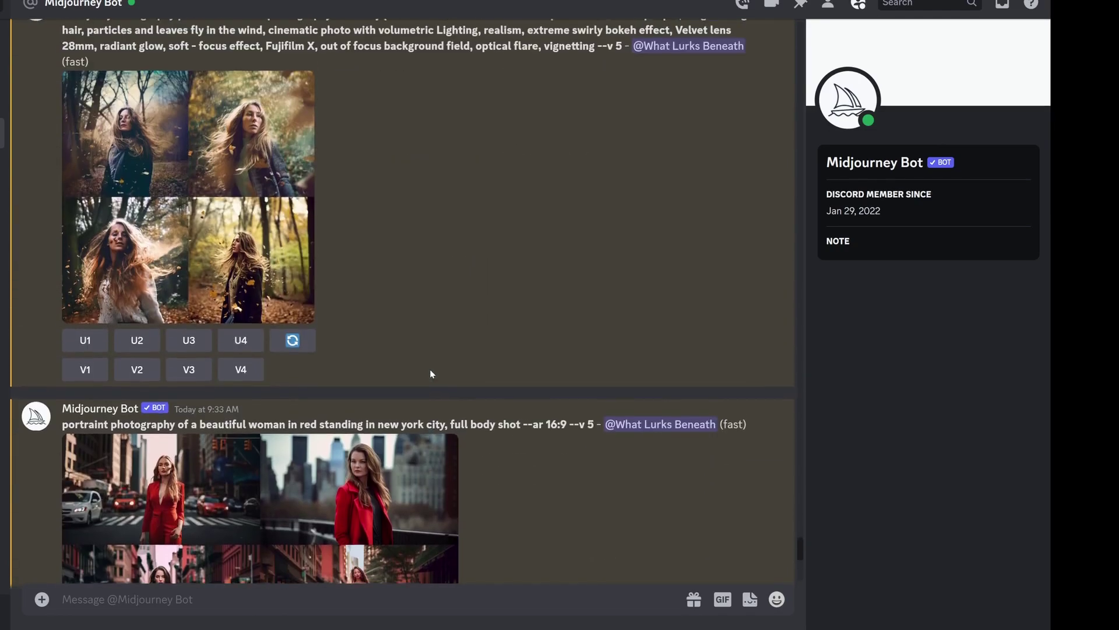
scroll(430, 373, "up", 5)
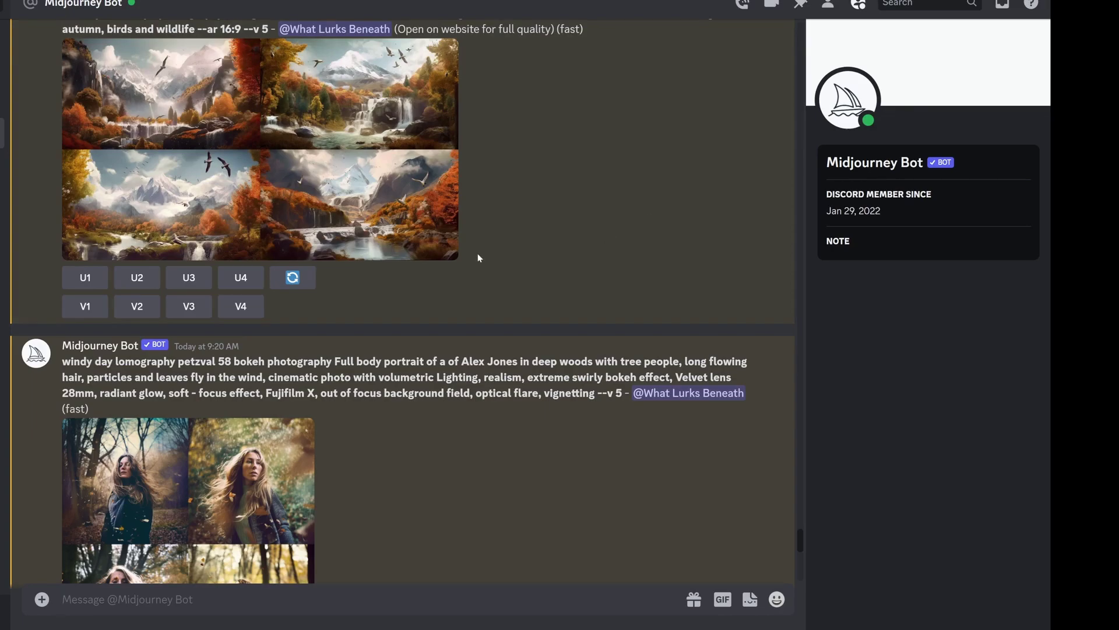
scroll(505, 267, "down", 4)
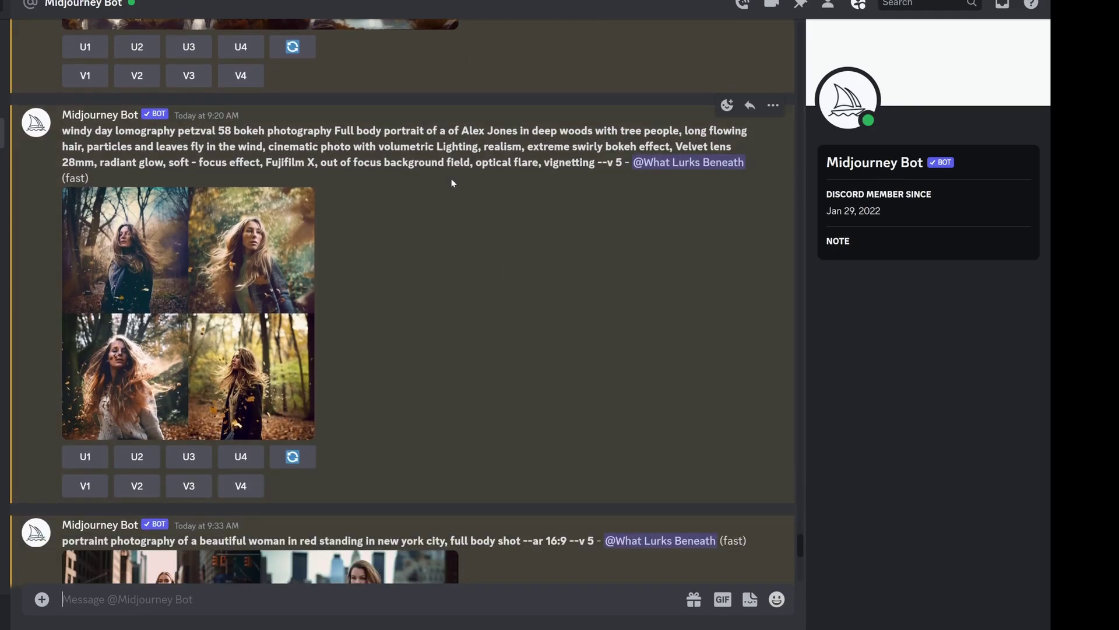
scroll(423, 199, "down", 8)
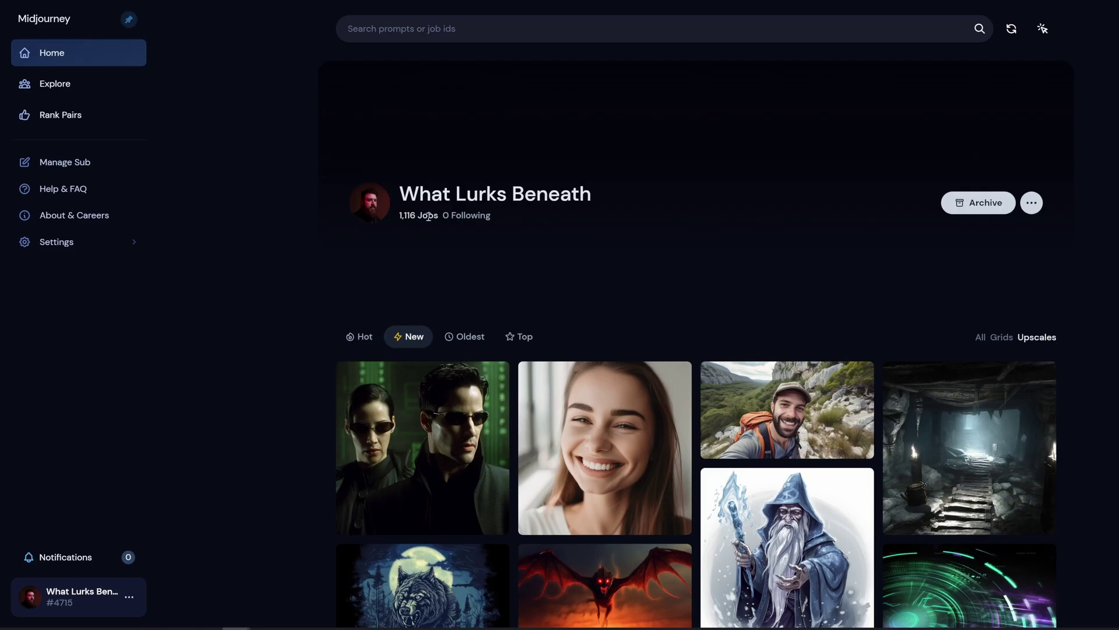
scroll(426, 217, "down", 20)
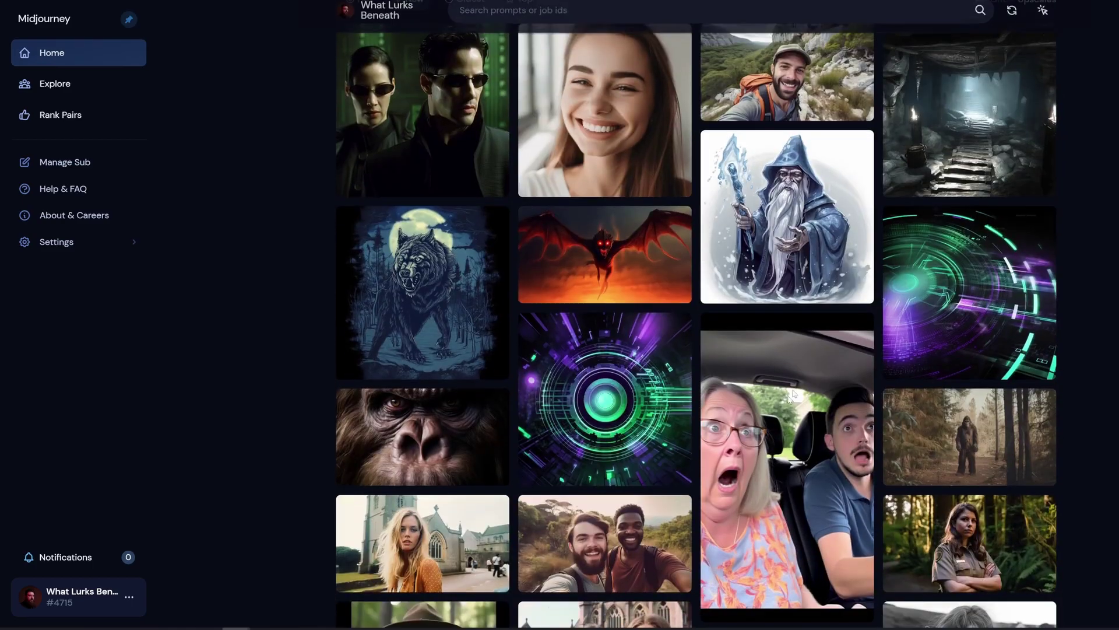
scroll(624, 328, "up", 20)
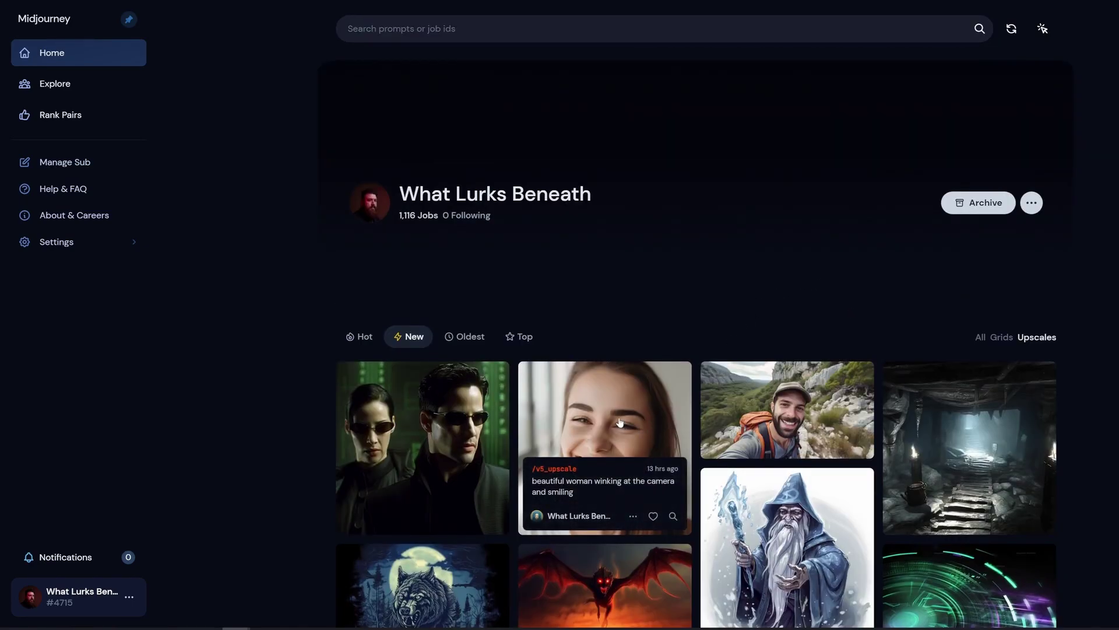
scroll(415, 525, "down", 2)
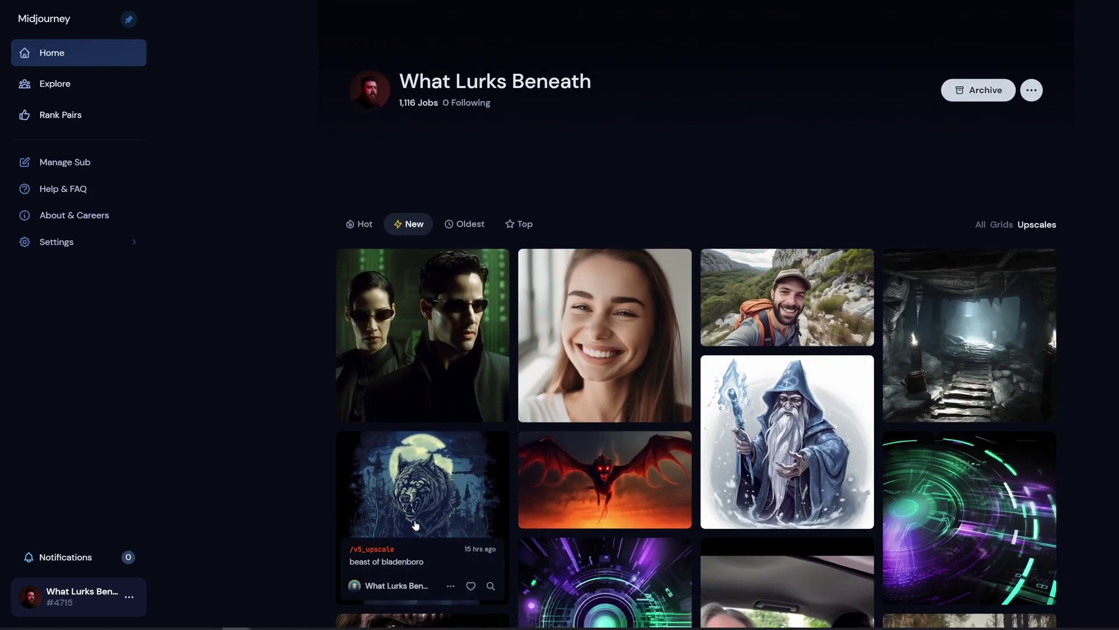
scroll(656, 167, "up", 2)
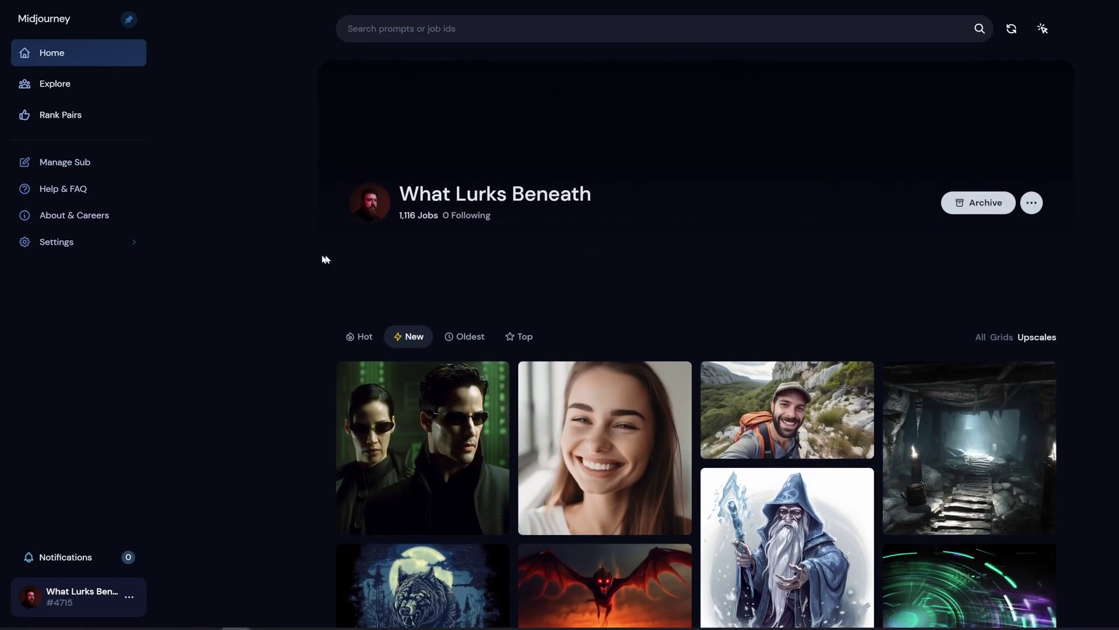